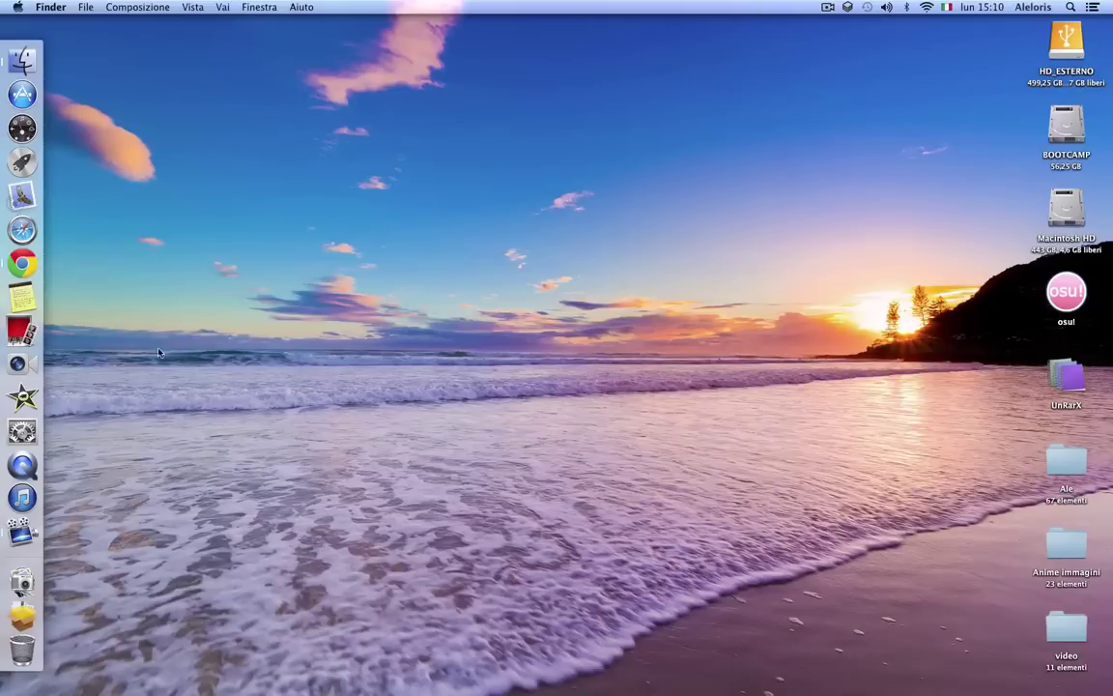
- Open Chrome, search Google for 'tumblr' and go to the Tumblr sign-up site
drag(124, 321, 808, 192)
click(36, 253)
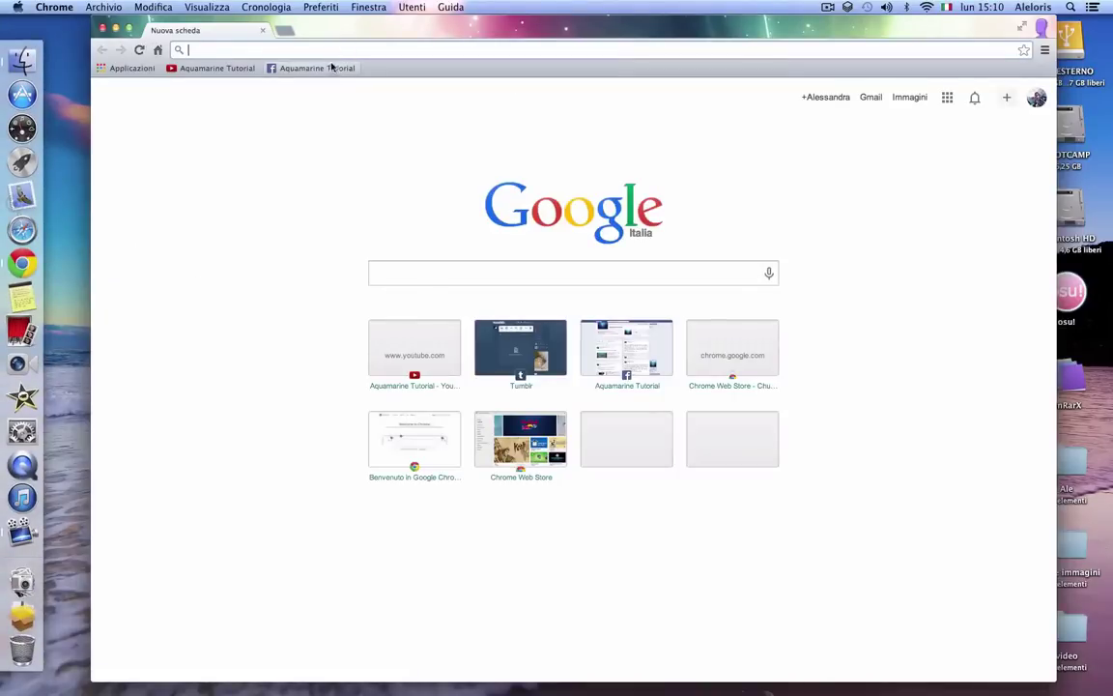
click(476, 263)
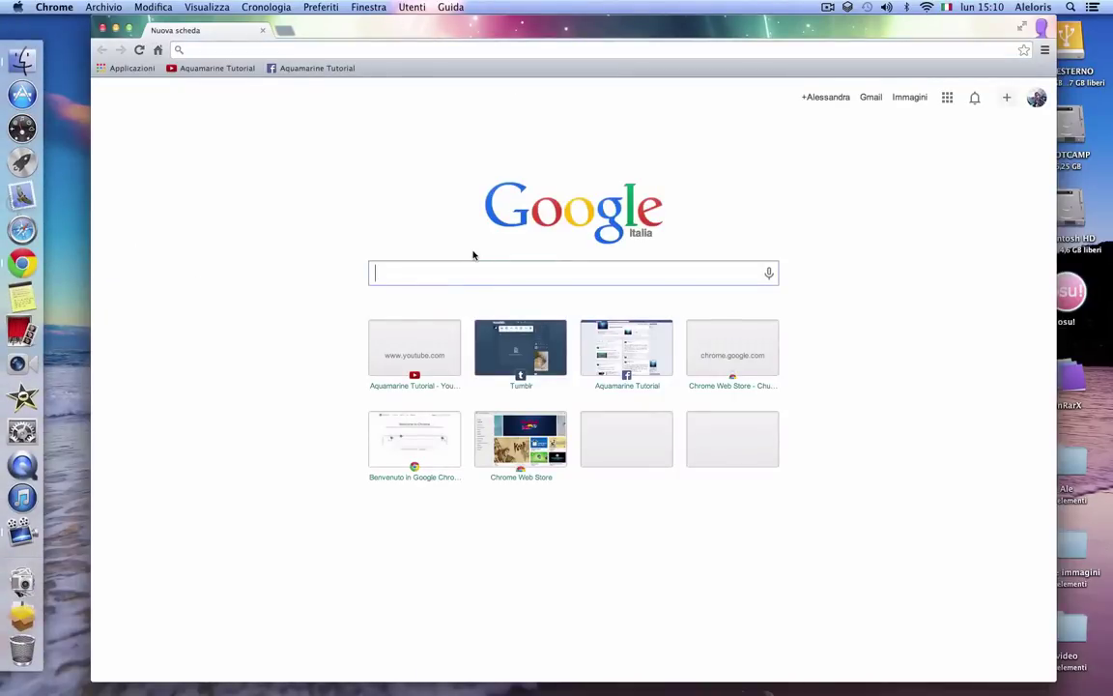
text(tumblr.com/dashboard)
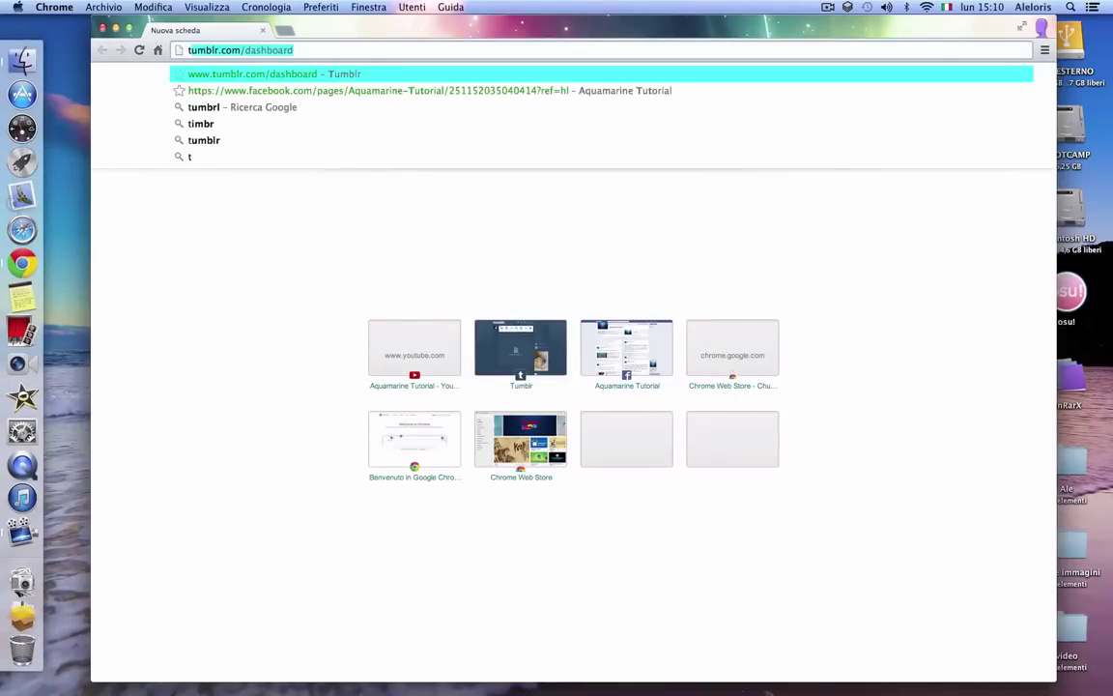
key(Down)
key(Down)
key(Down)
key(Down)
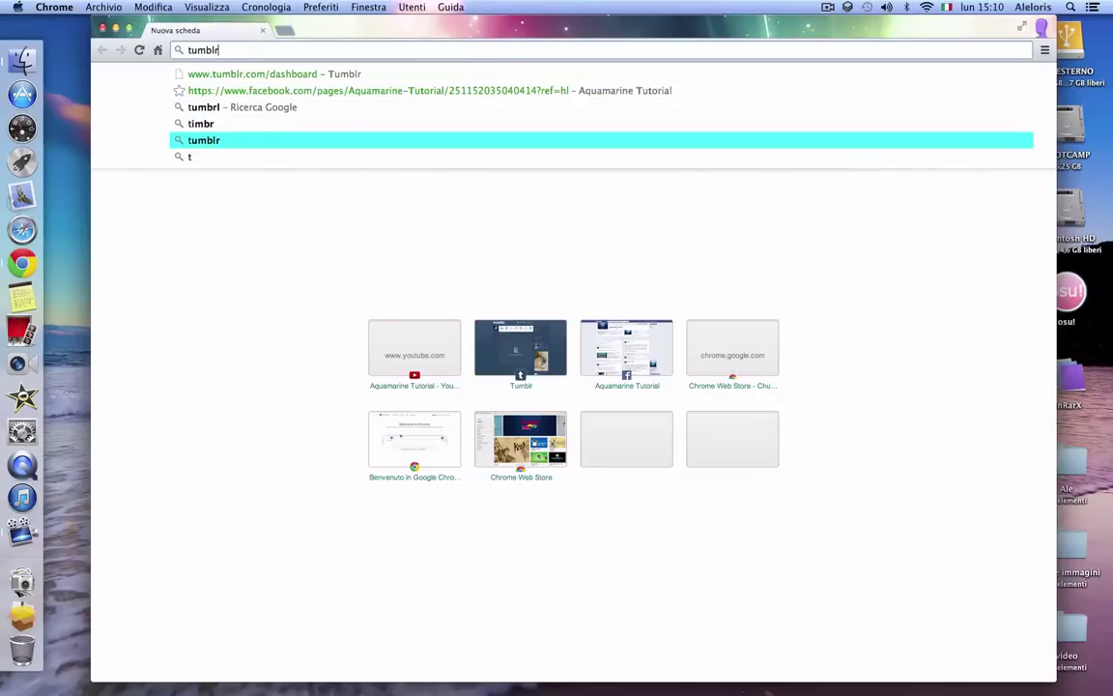
key(Return)
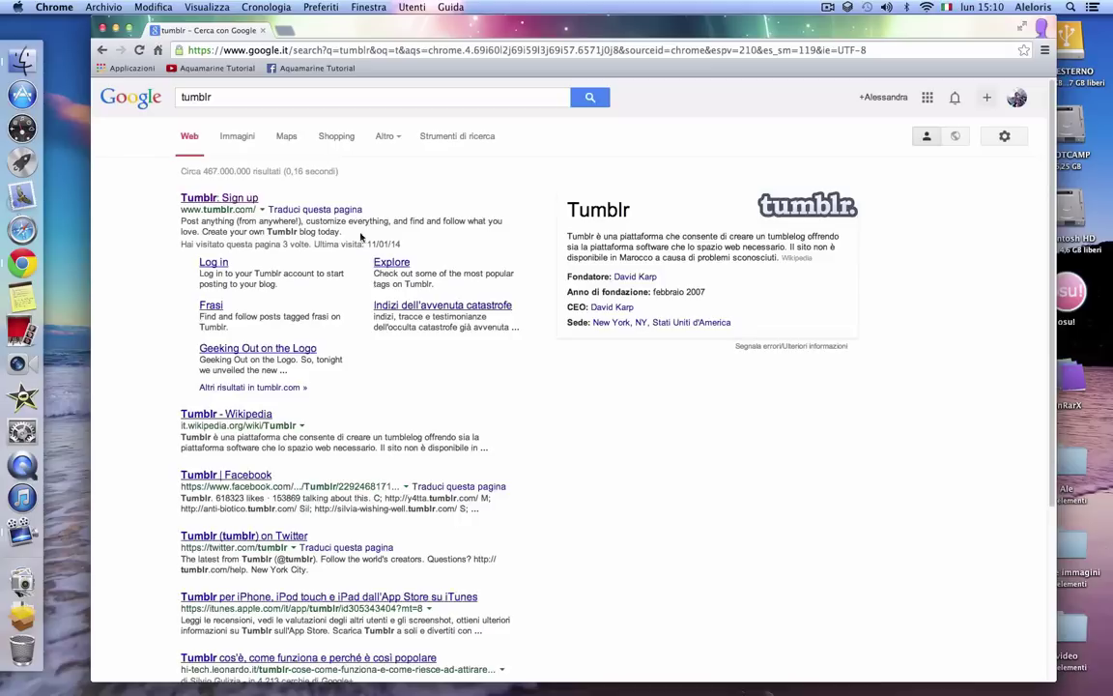
click(236, 258)
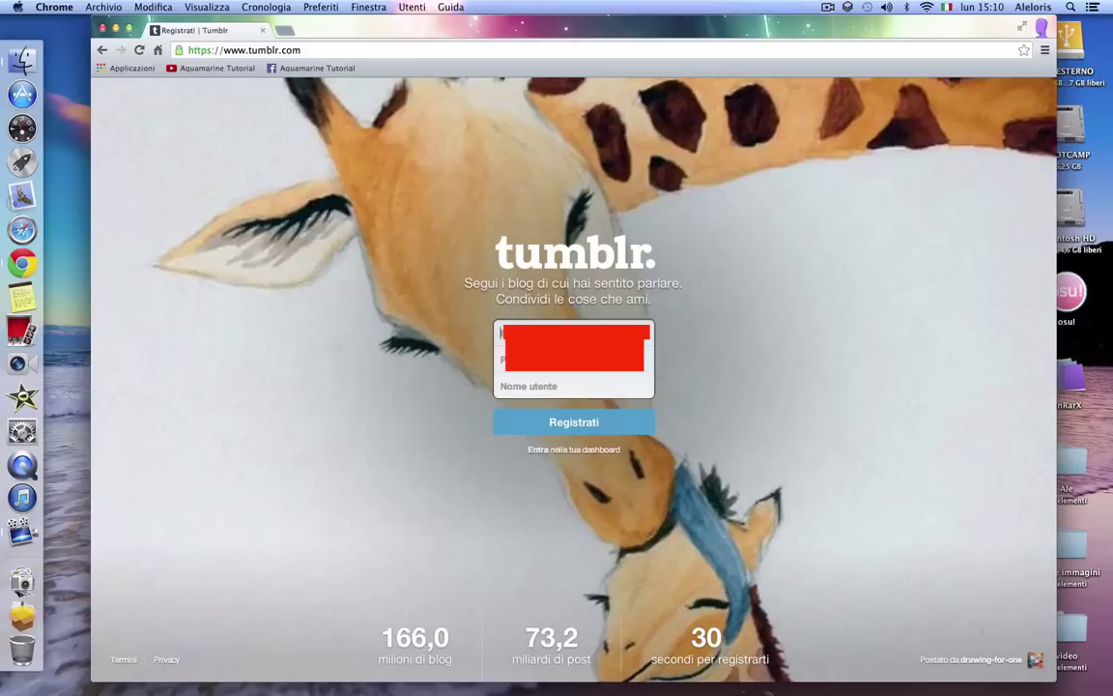
- Autofill the saved email and password, enter the username and submit the sign-up details
key(Down)
key(Return)
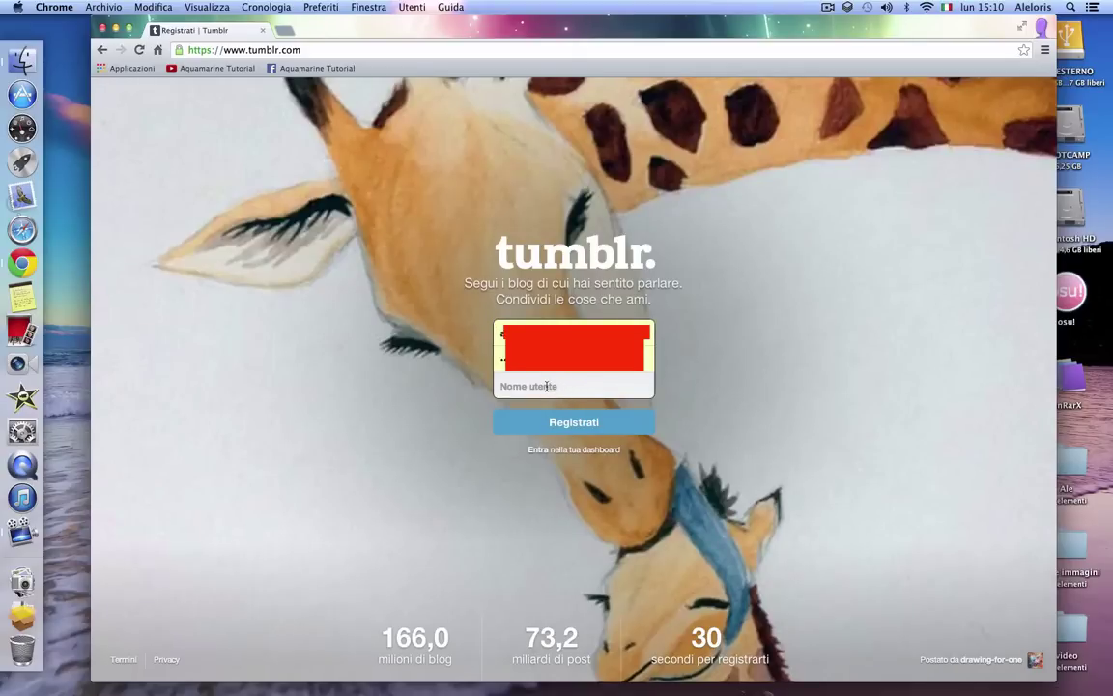
text(Aq)
text(uama)
key(BackSpace)
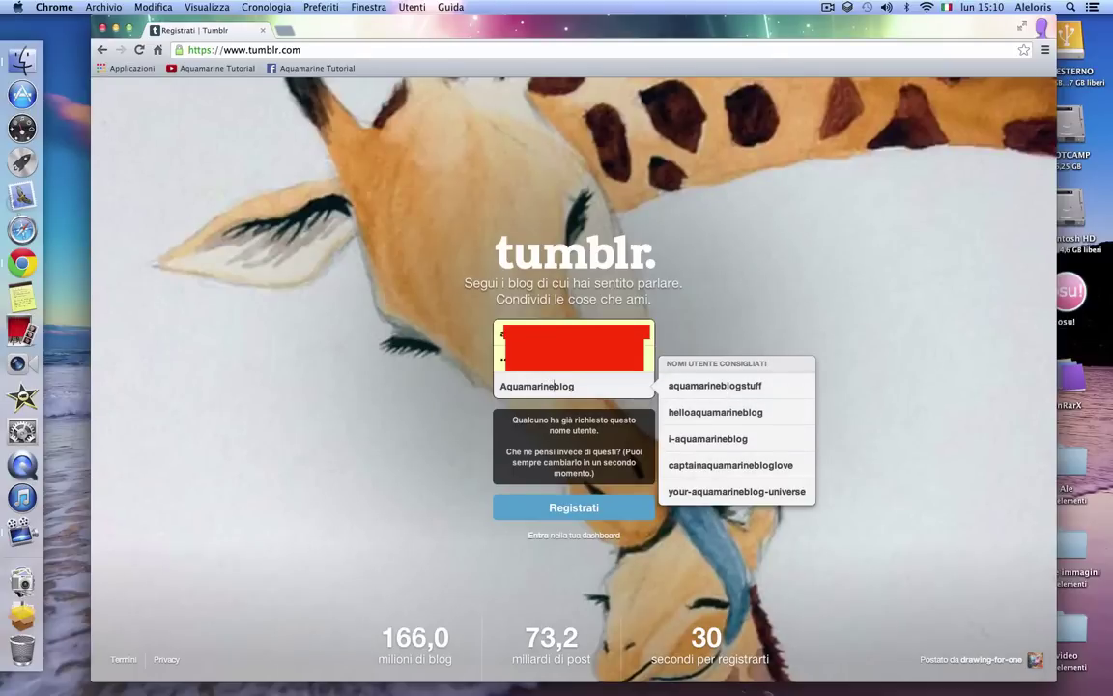
key(BackSpace)
text(s)
click(605, 510)
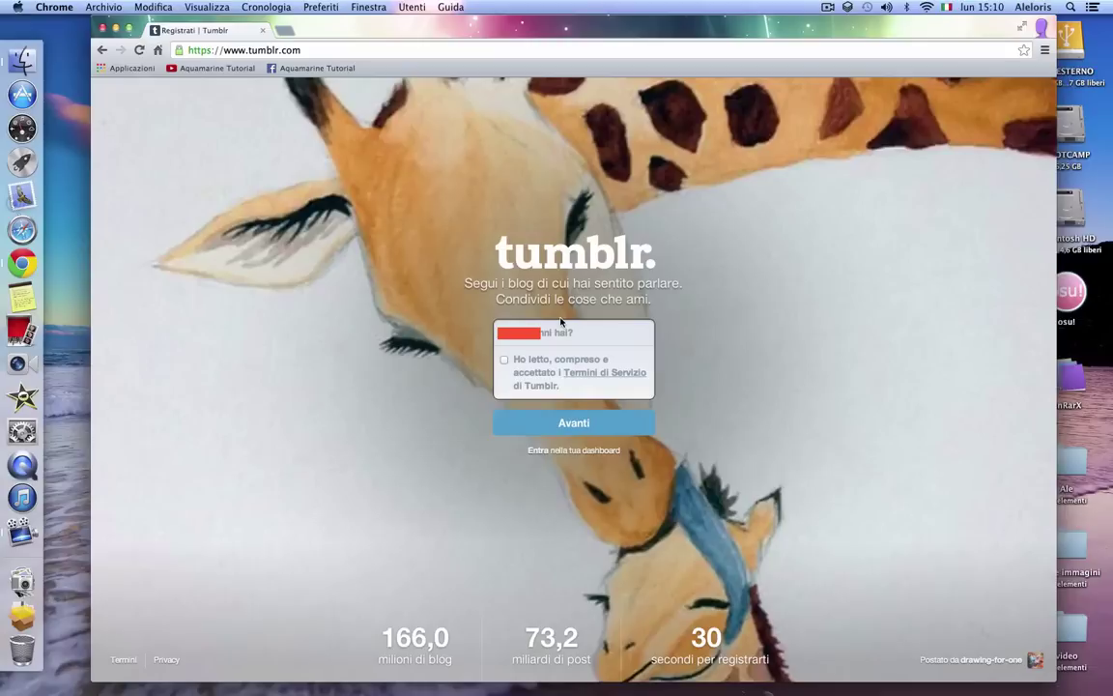
- Enter age 25, accept the terms of service and continue to the captcha
text(25)
click(502, 359)
drag(529, 362, 657, 362)
click(503, 359)
click(535, 432)
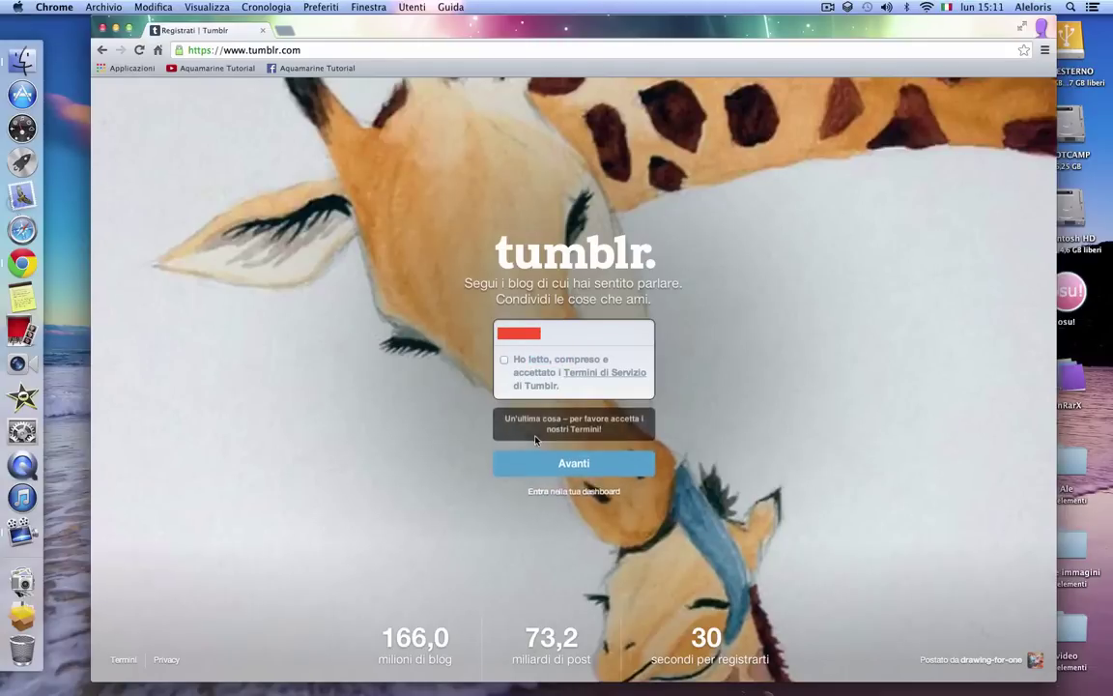
click(502, 361)
click(583, 464)
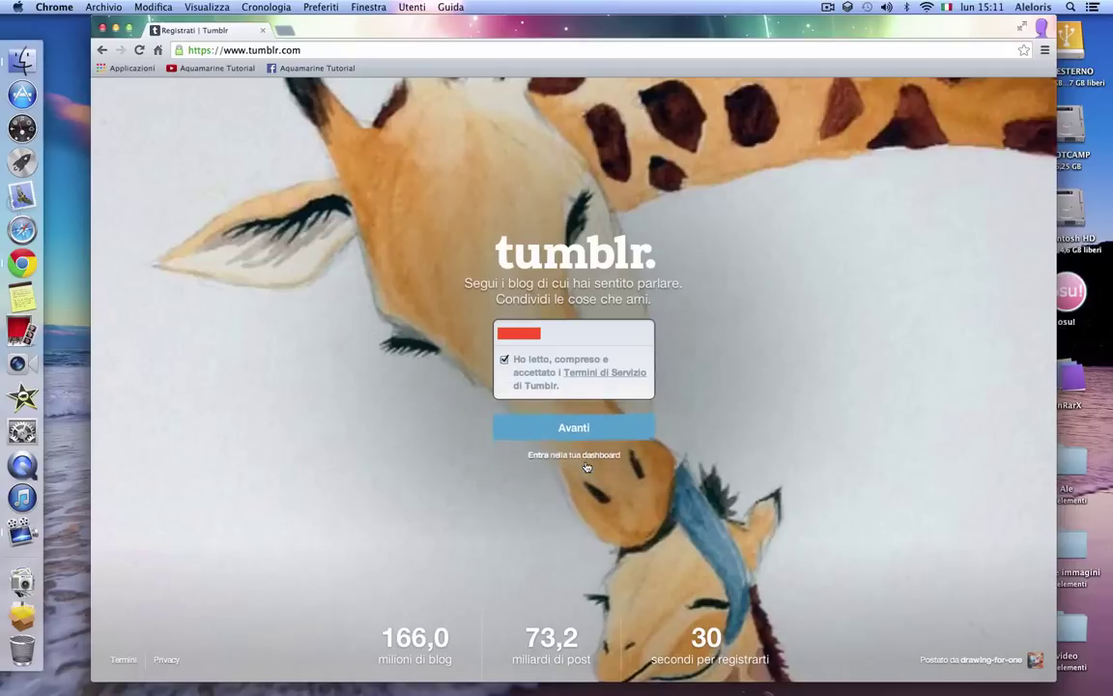
- Answer the captcha and finish signing up
click(555, 384)
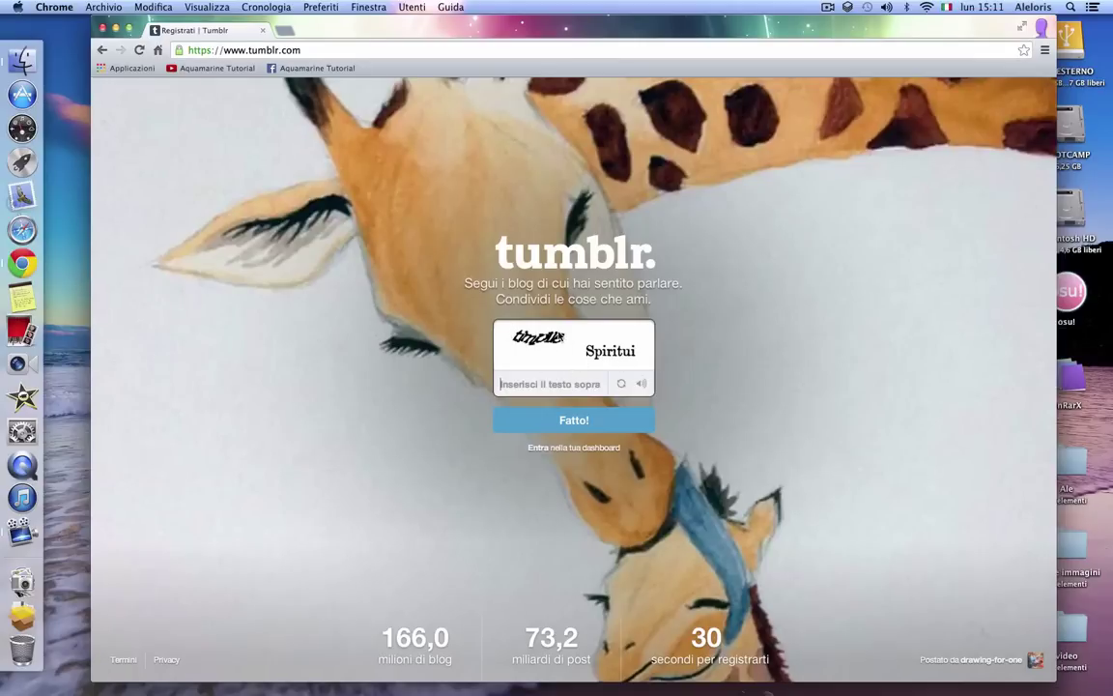
text(timpllie Spiritui)
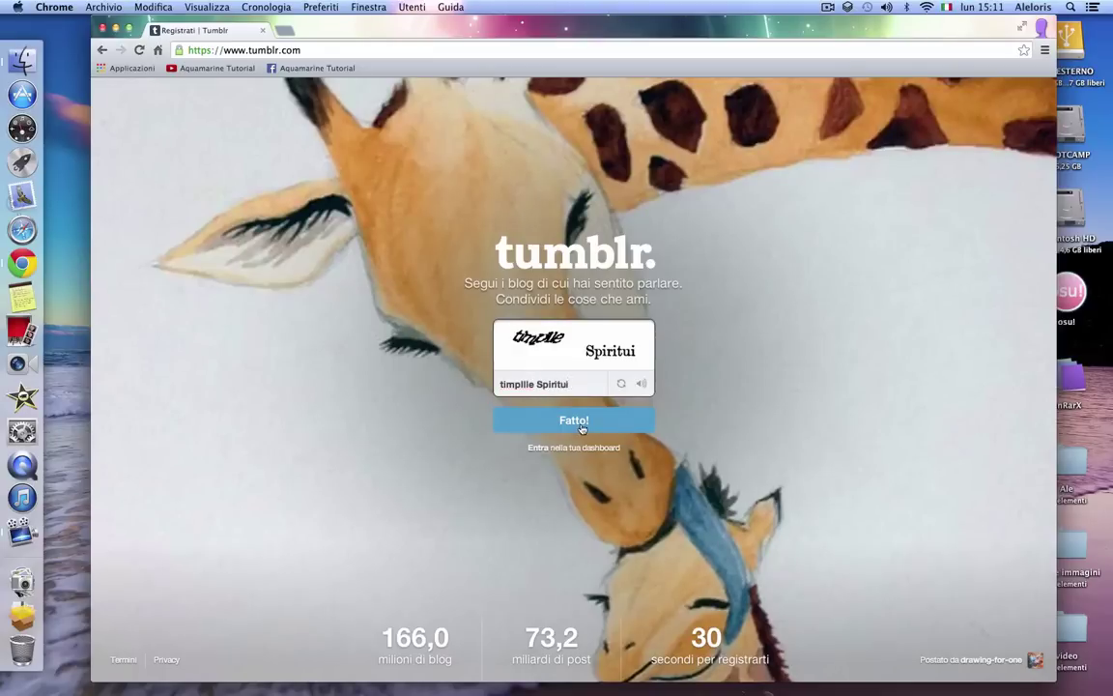
click(580, 421)
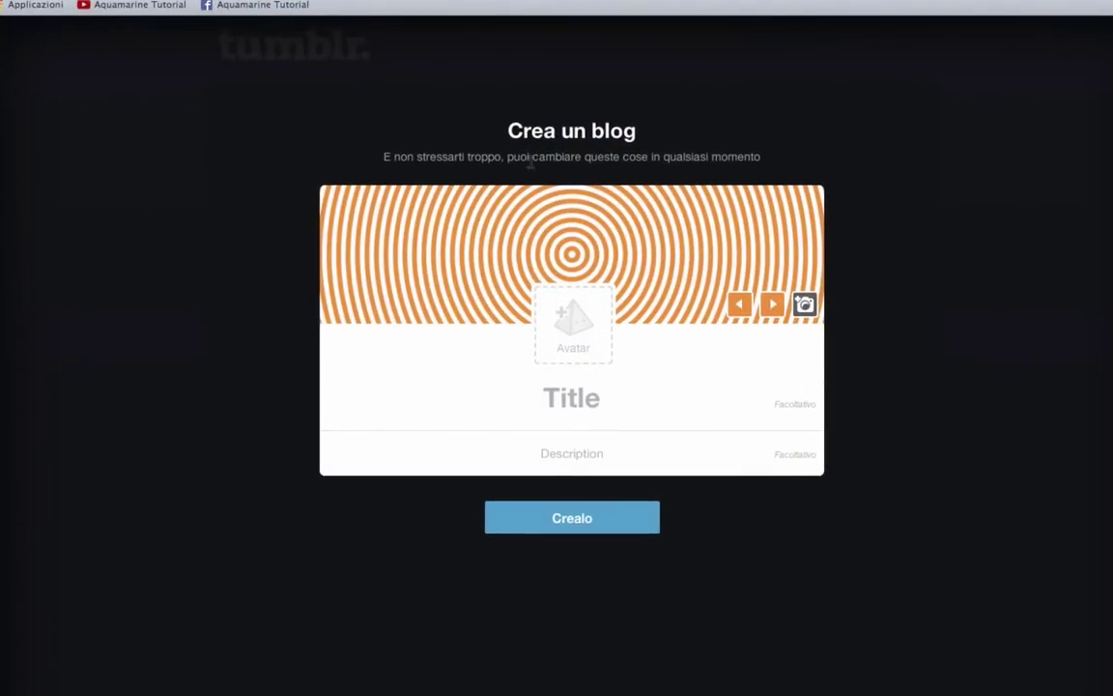
- Cycle through the header patterns until the blue geometric pattern is shown
drag(440, 115, 581, 120)
click(584, 118)
click(555, 394)
click(778, 313)
click(773, 307)
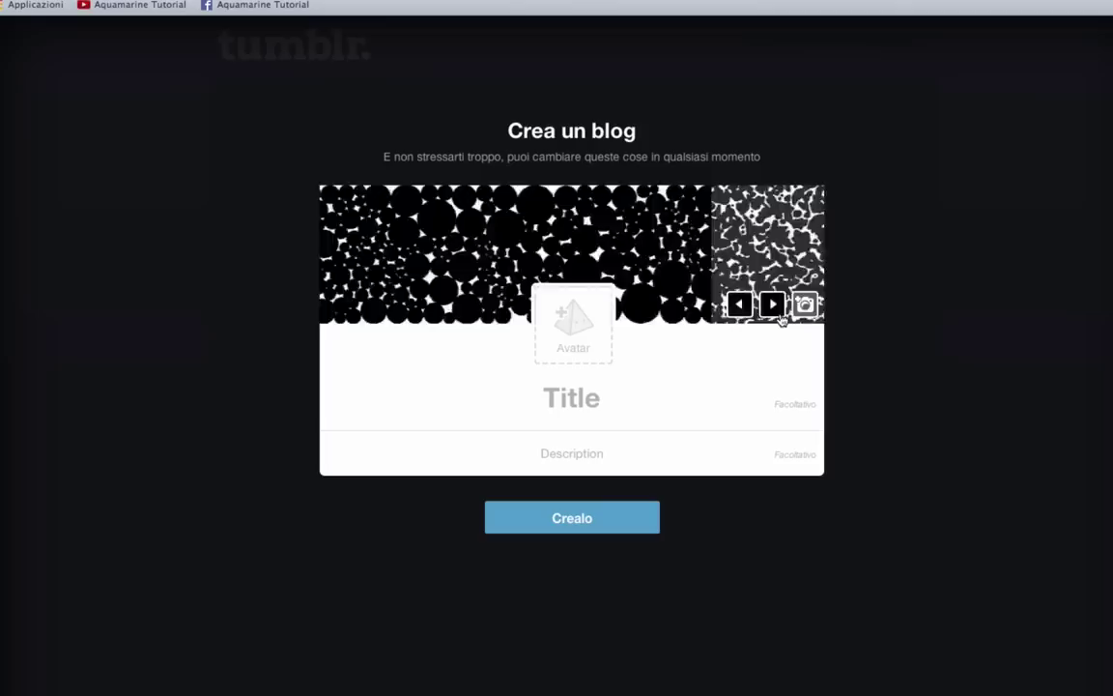
click(773, 307)
click(765, 306)
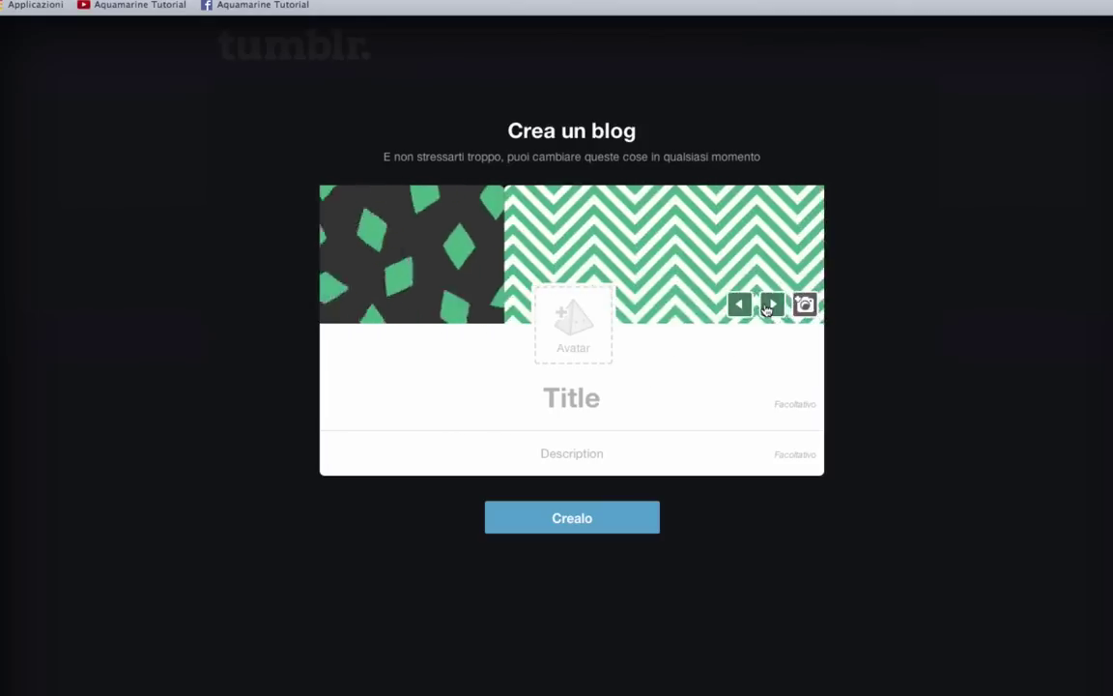
click(771, 306)
click(773, 305)
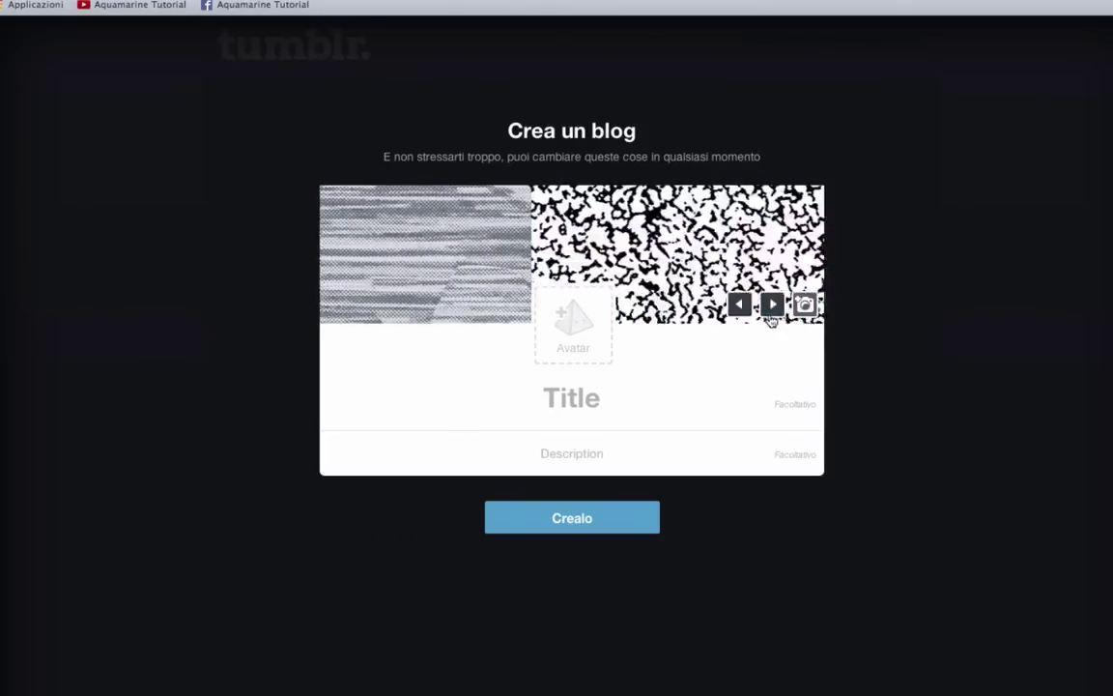
click(772, 305)
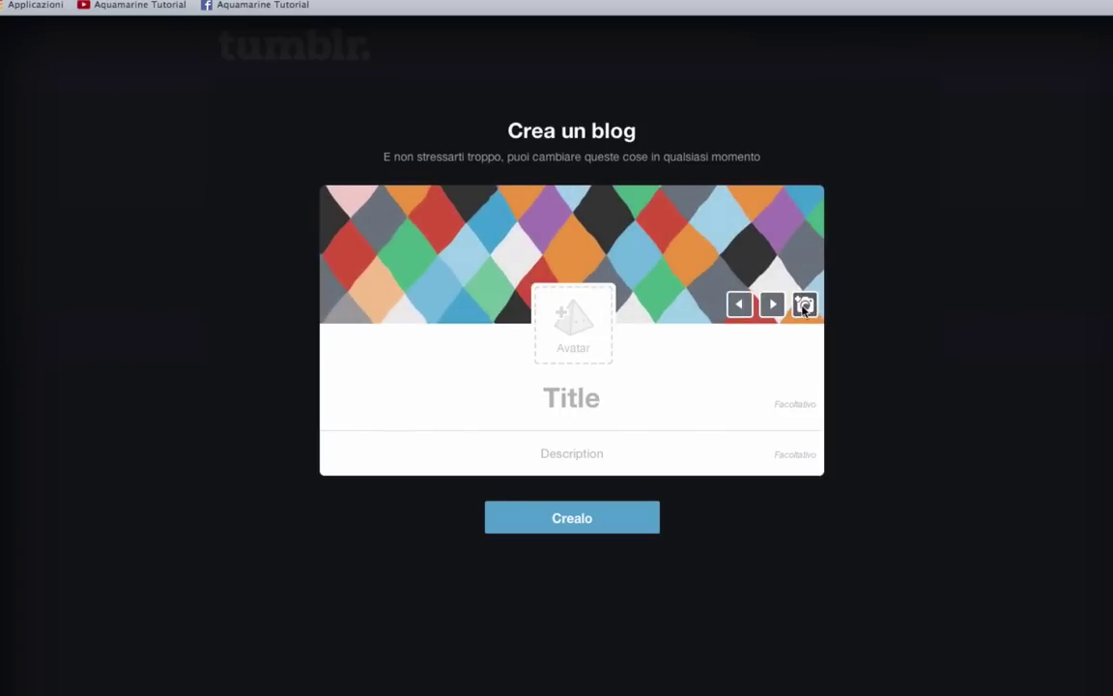
click(772, 307)
click(773, 309)
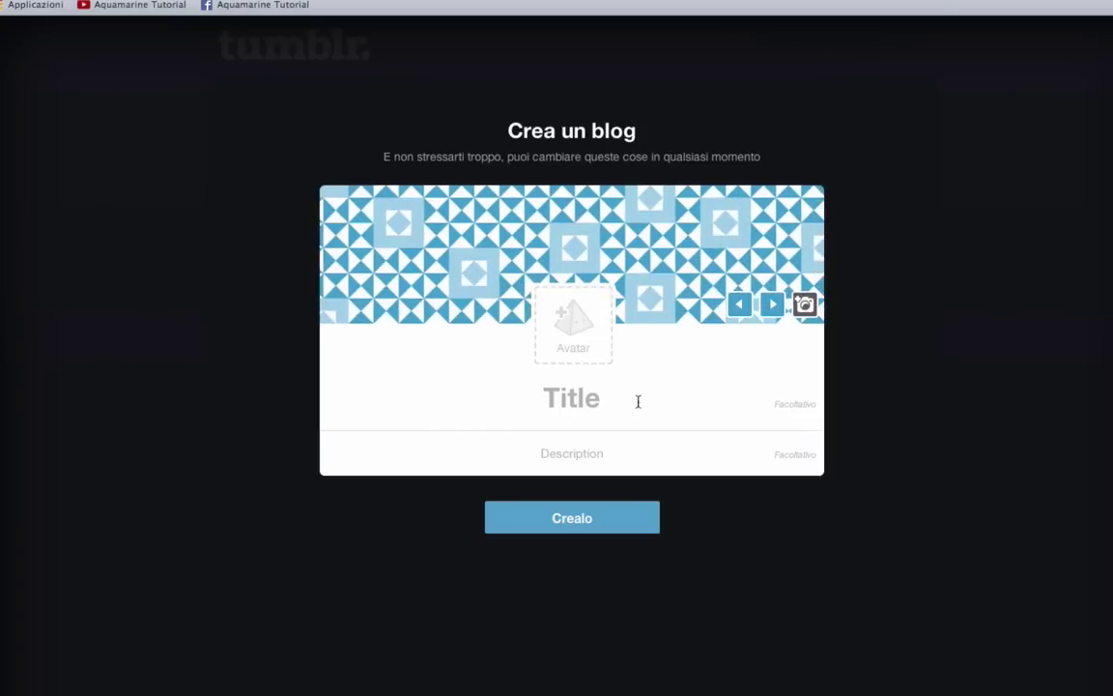
- Upload Anime-19.jpg as the blog avatar, adjust its crop and save it
click(574, 331)
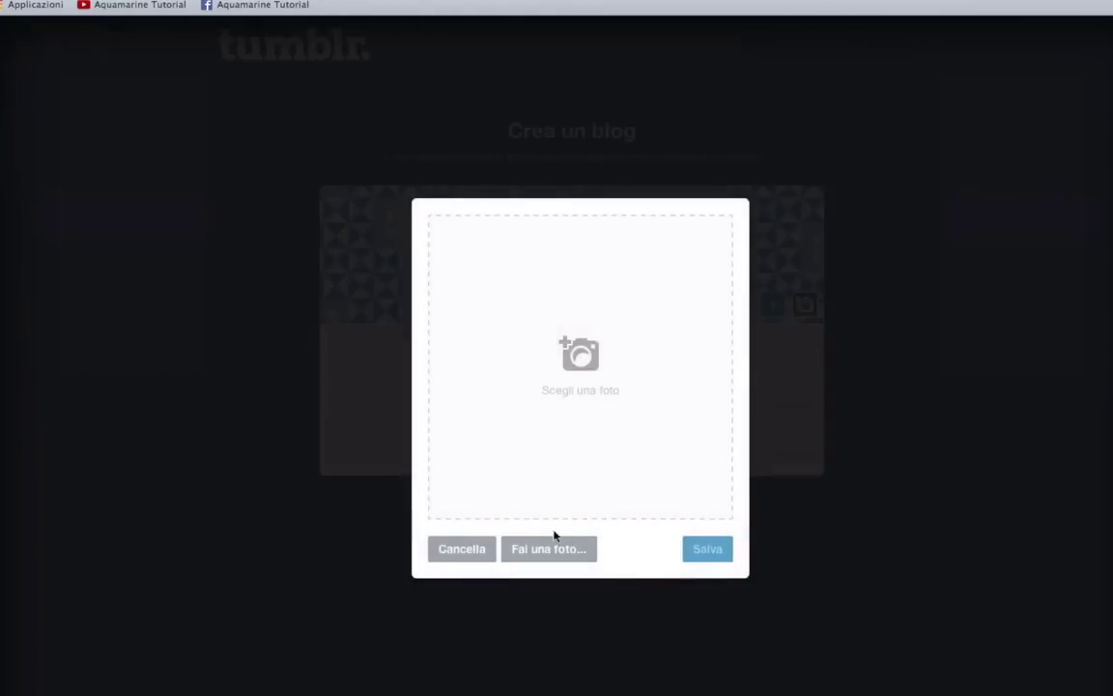
click(549, 394)
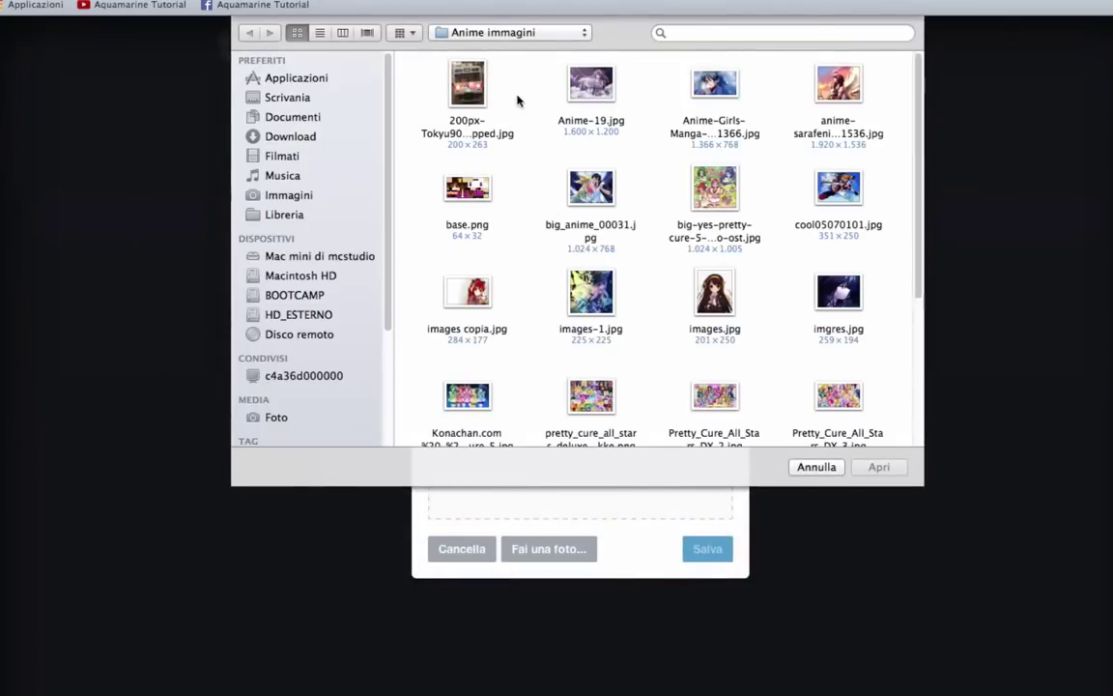
click(591, 116)
click(875, 466)
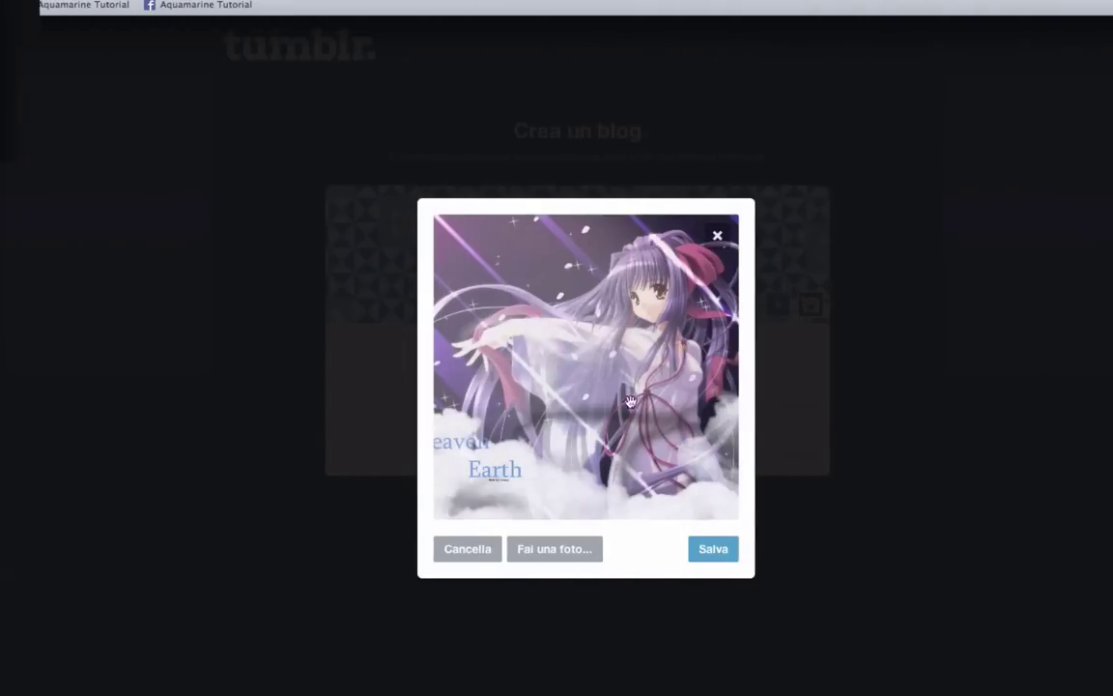
drag(630, 401, 580, 403)
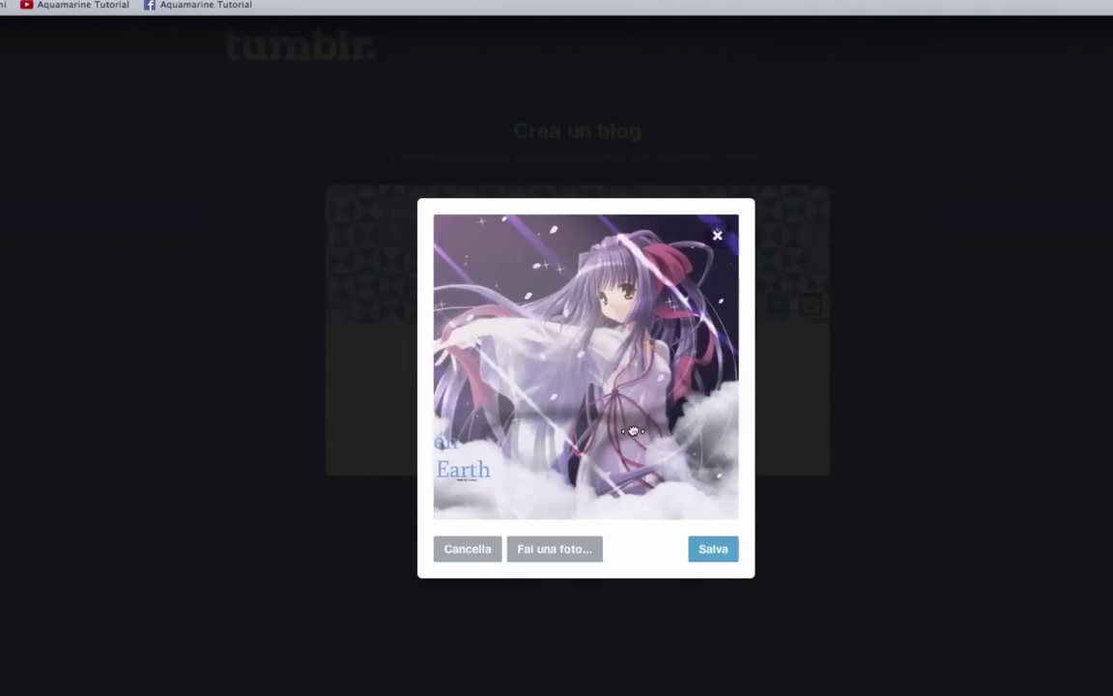
click(721, 549)
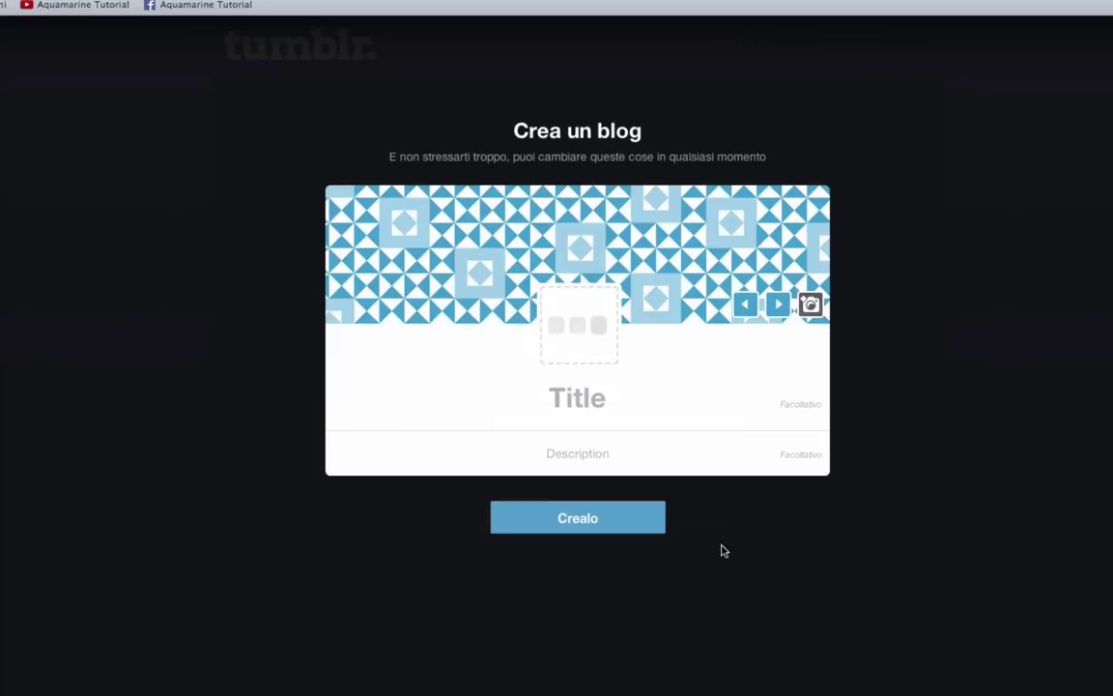
- Enter the blog title 'Aquamarine's Blog'
click(603, 394)
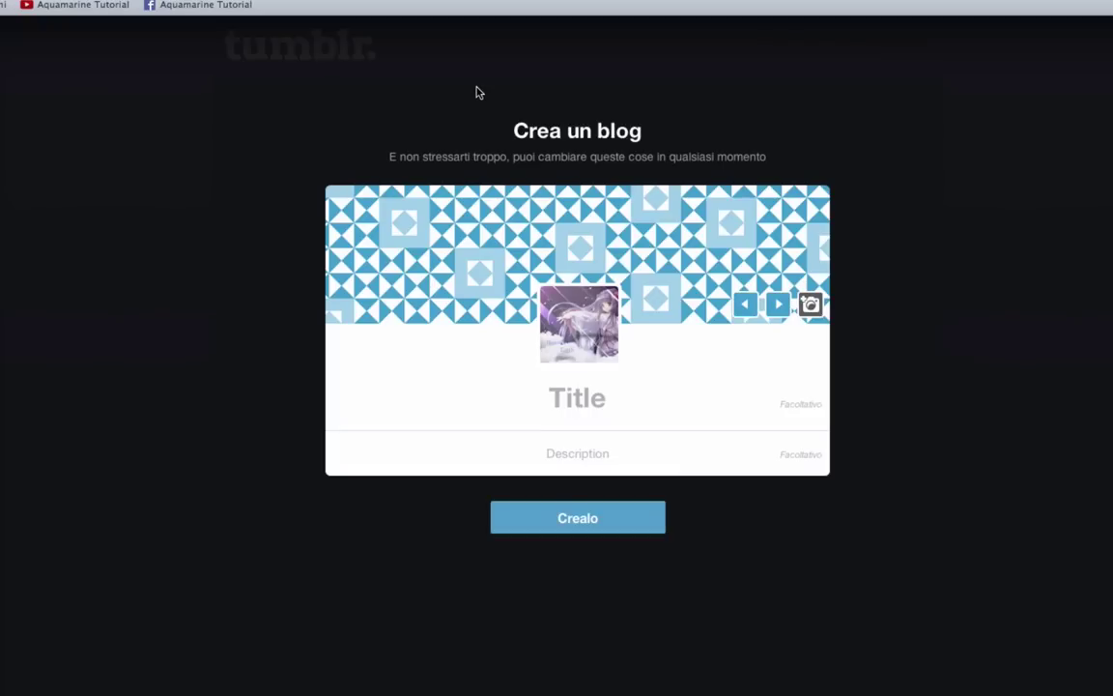
text(Aquamai)
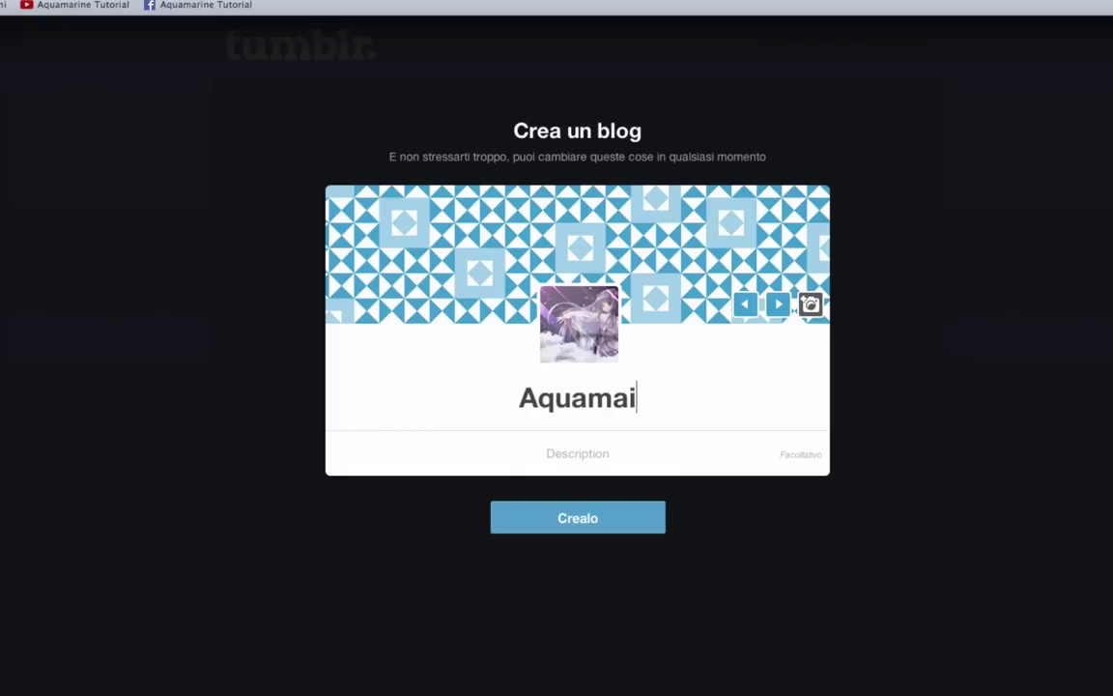
key(BackSpace)
text(ru)
key(BackSpace)
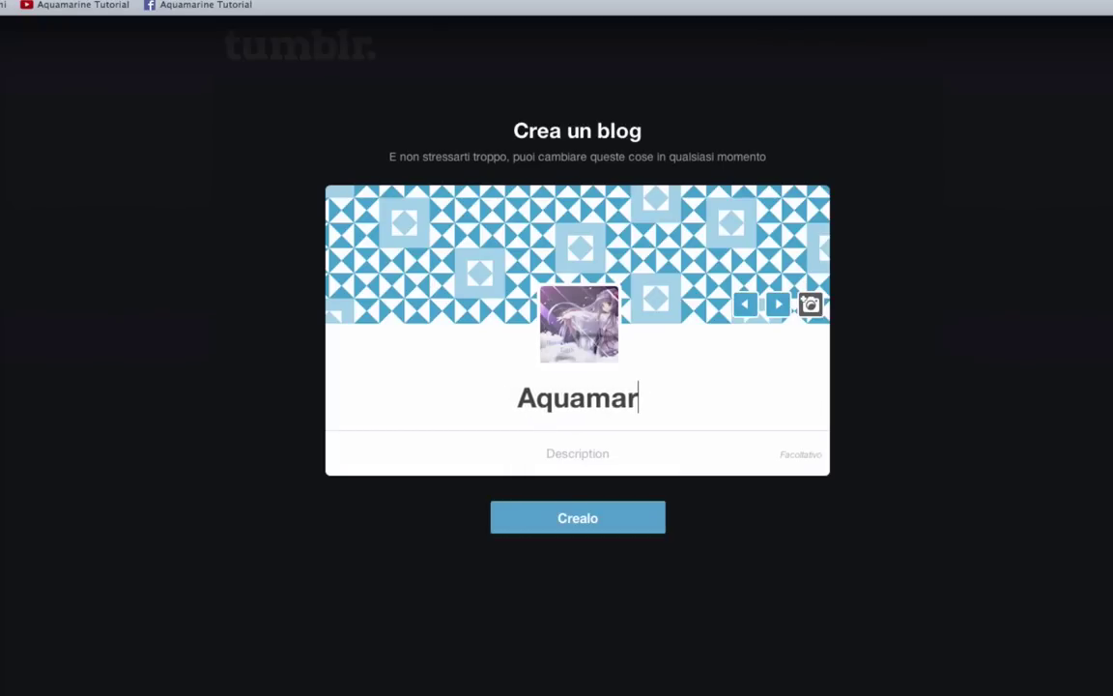
text(ine's B)
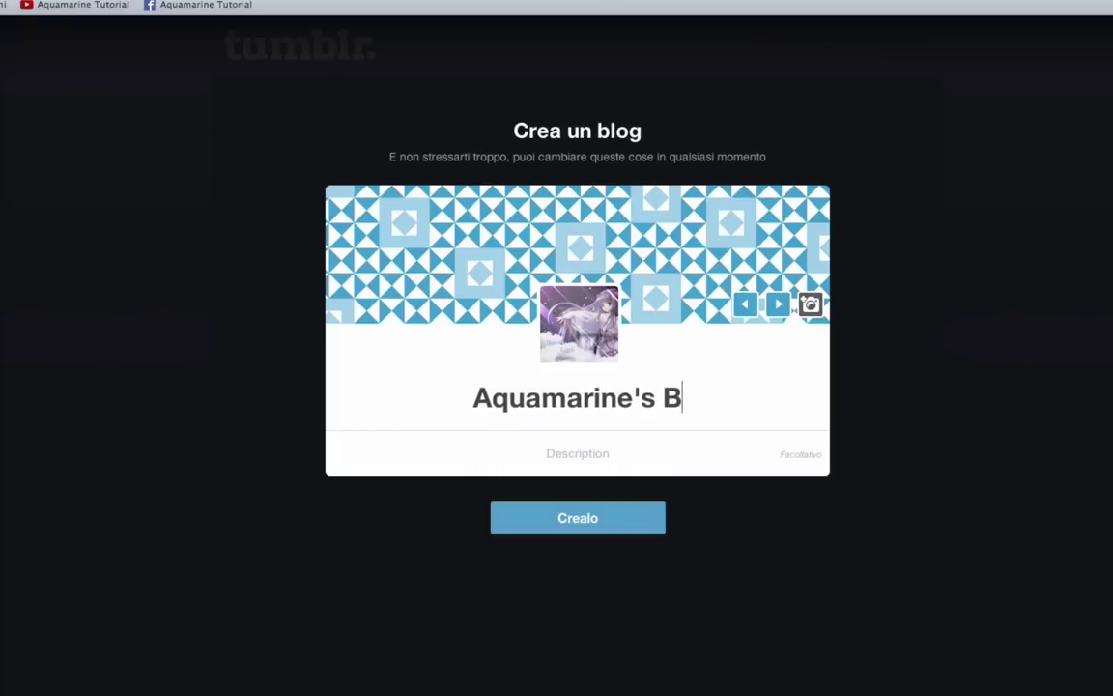
text(log)
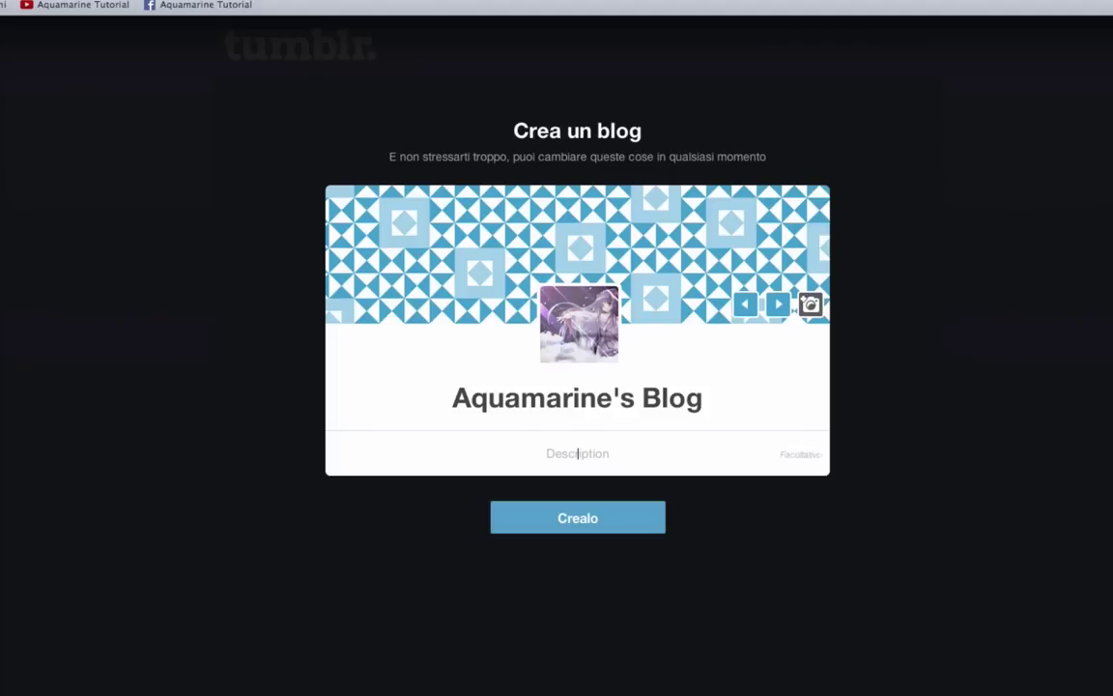
- Set the description to 'video su youtube' and create the blog
click(578, 453)
text(video su)
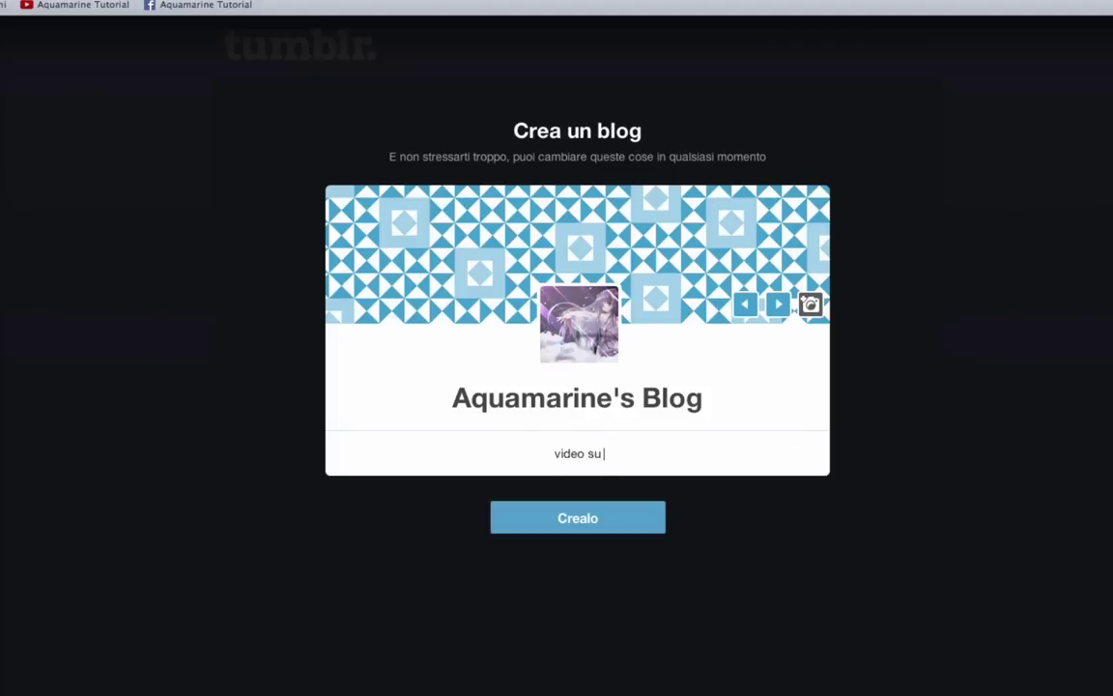
text( yotub)
text(e)
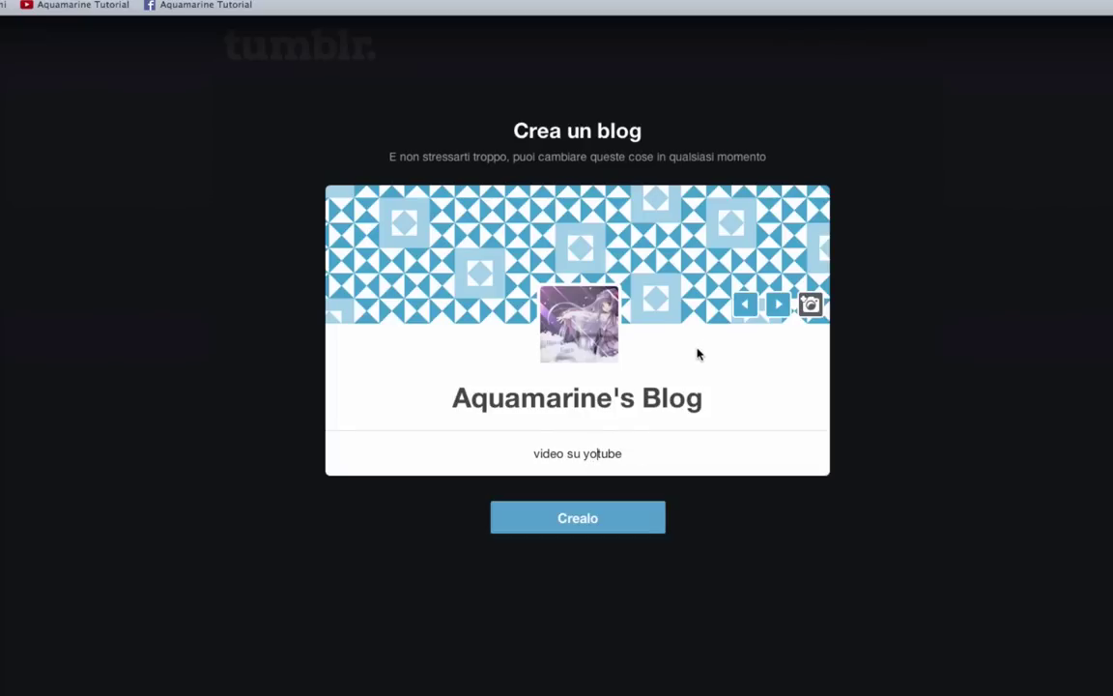
text(ou)
key(BackSpace)
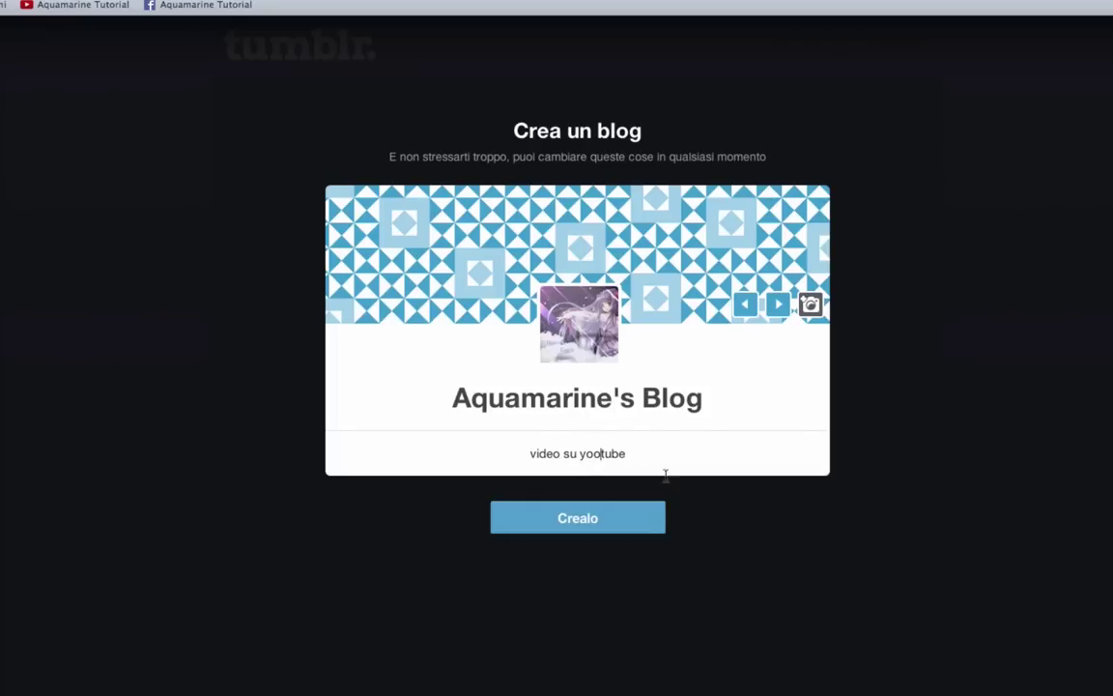
key(BackSpace)
click(625, 517)
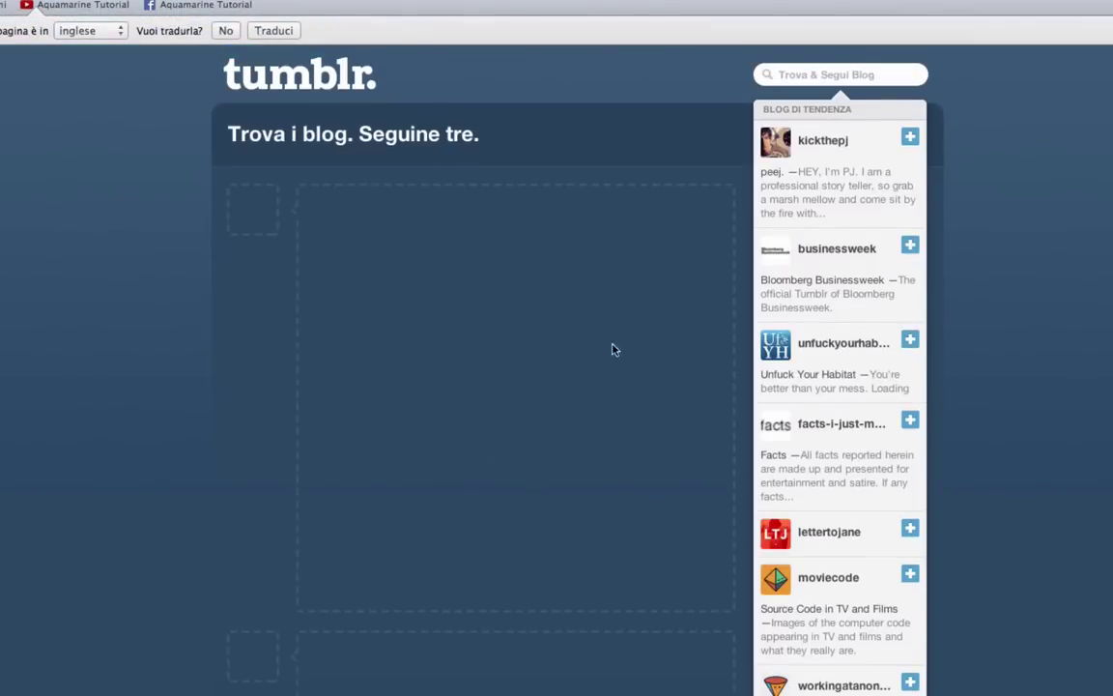
- Follow the first three trending blogs in the list
scroll(472, 531, down, 1)
scroll(472, 530, down, 4)
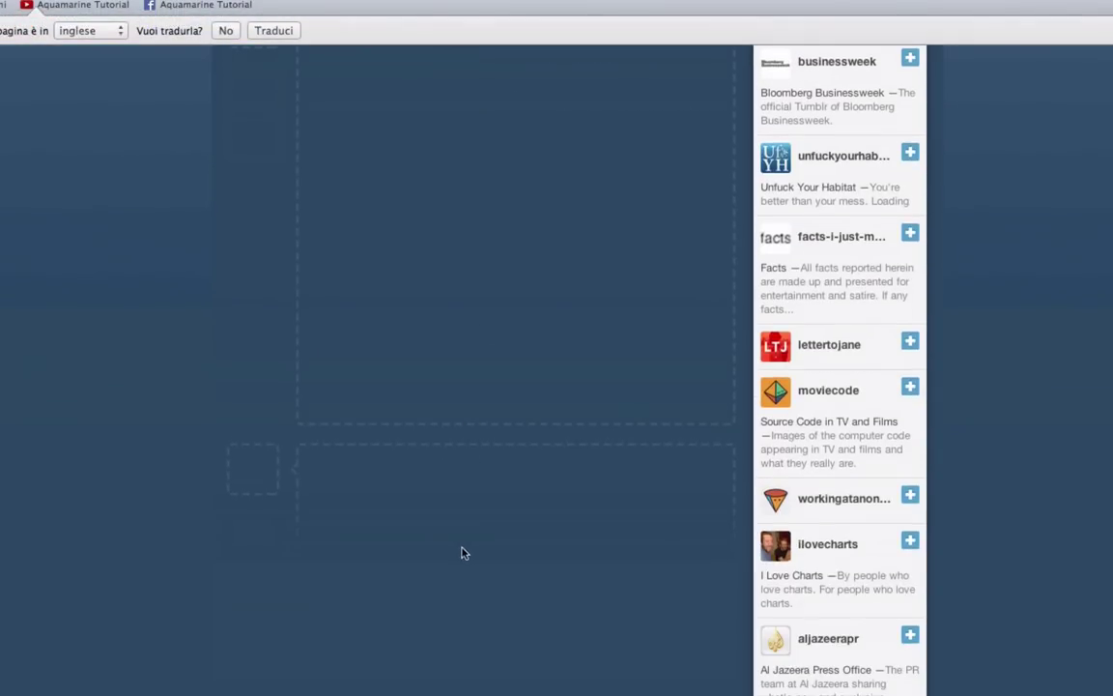
scroll(744, 590, up, 5)
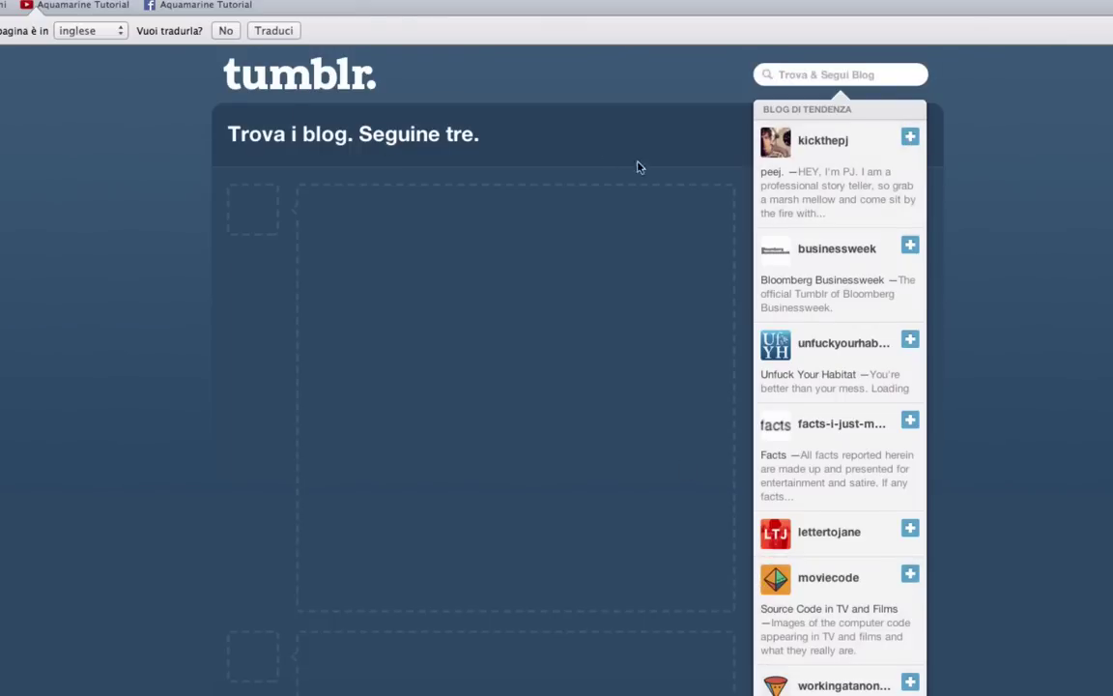
click(911, 140)
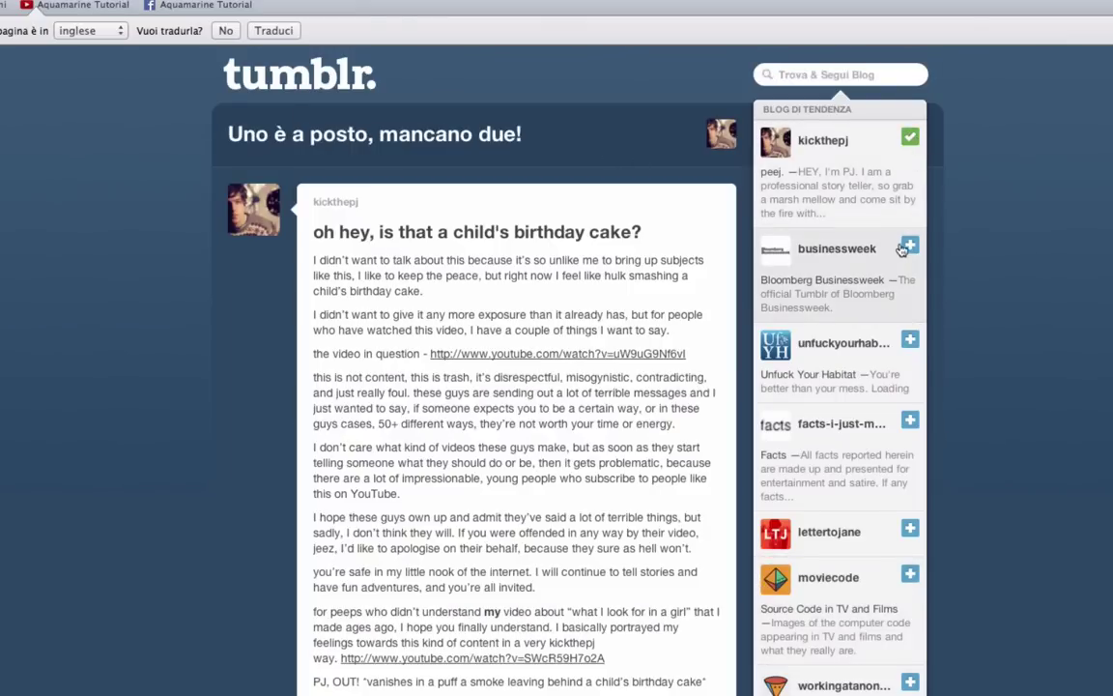
click(905, 248)
click(909, 339)
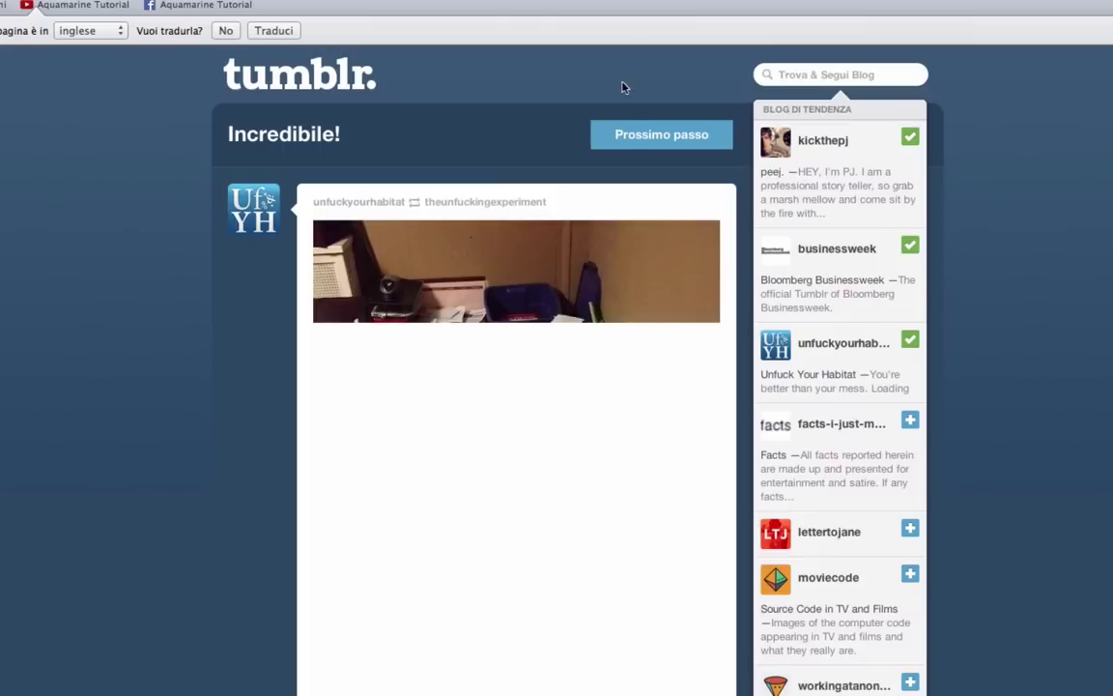
- Move on to the next setup step and decline downloading the mobile app
scroll(509, 408, down, 1)
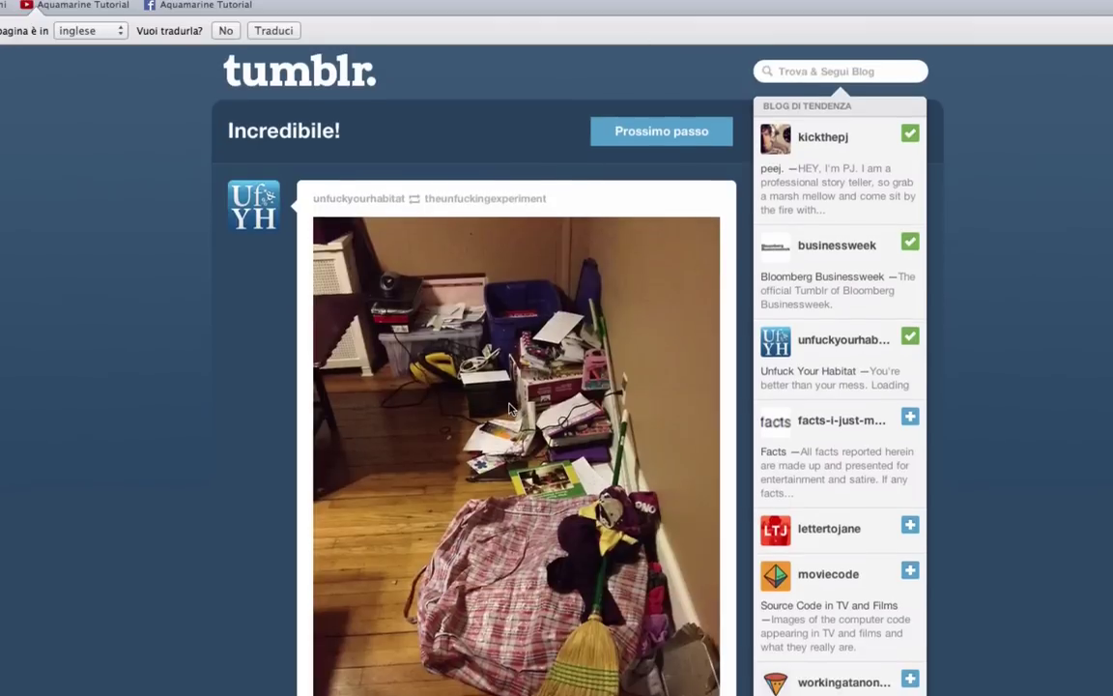
scroll(509, 408, down, 1)
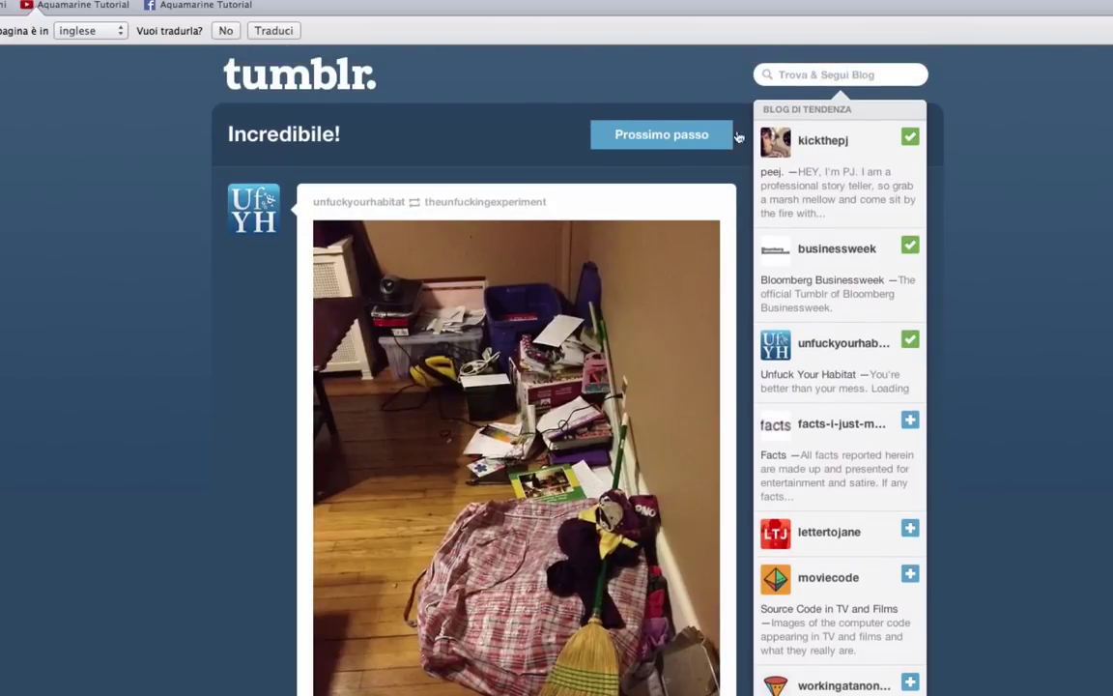
click(676, 134)
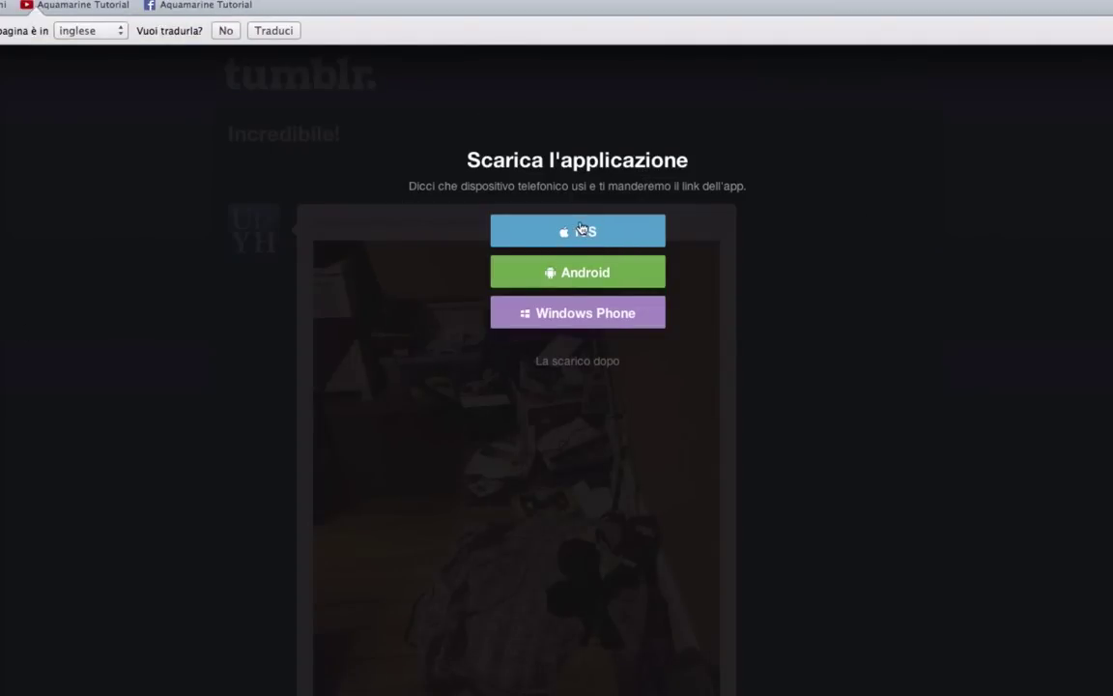
drag(483, 183, 773, 174)
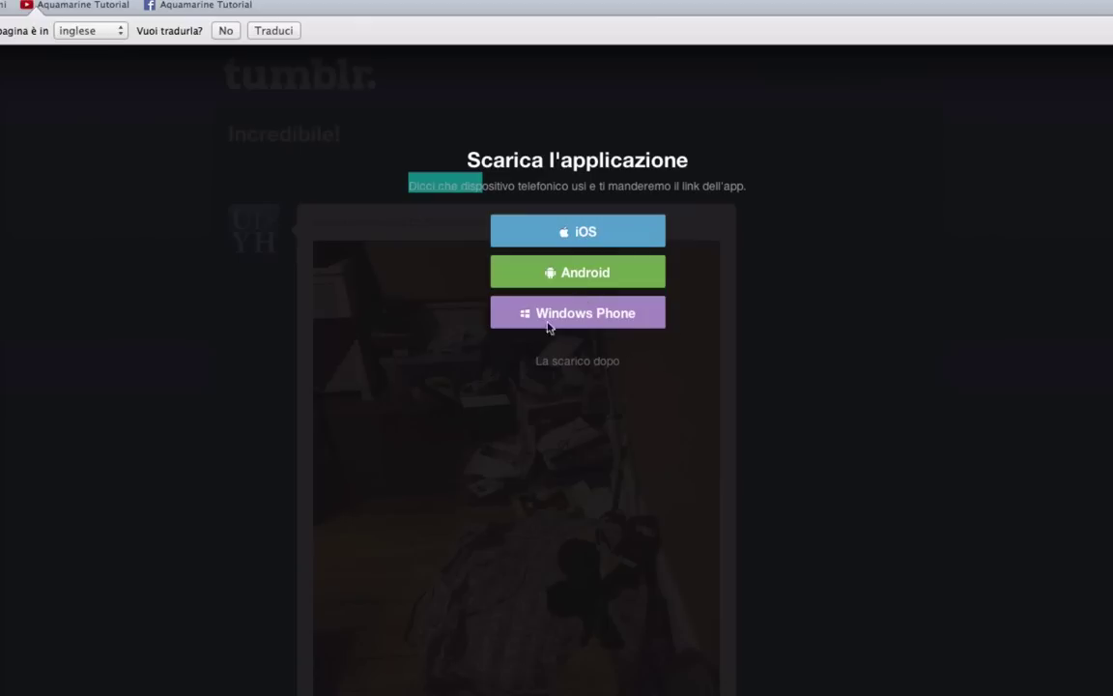
click(563, 373)
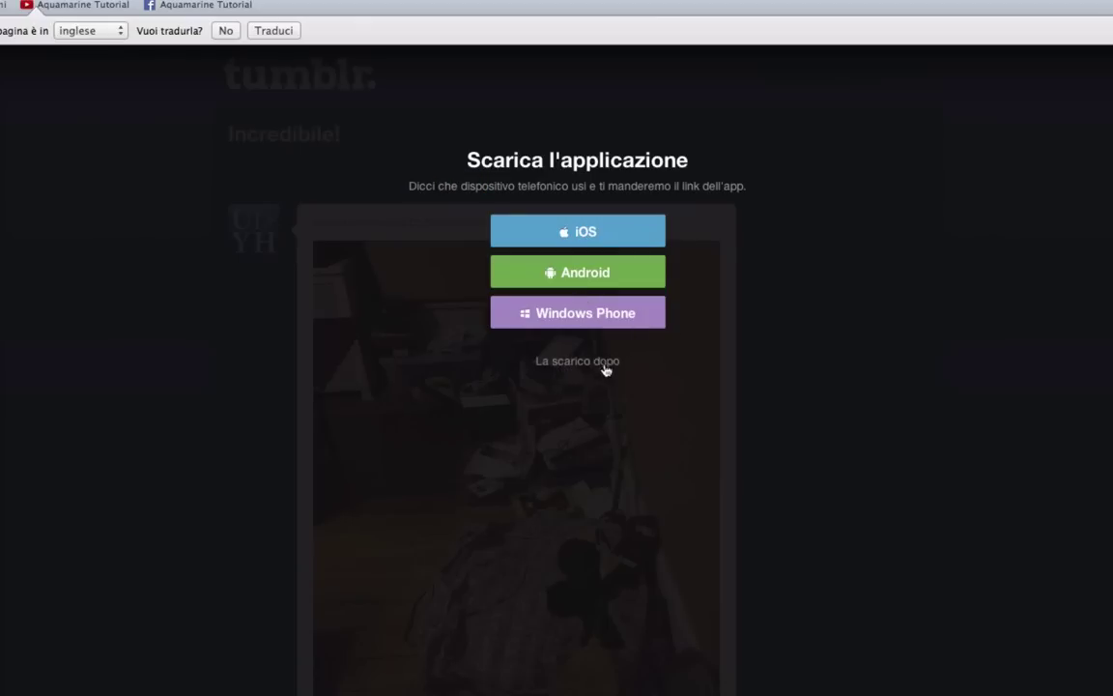
click(591, 363)
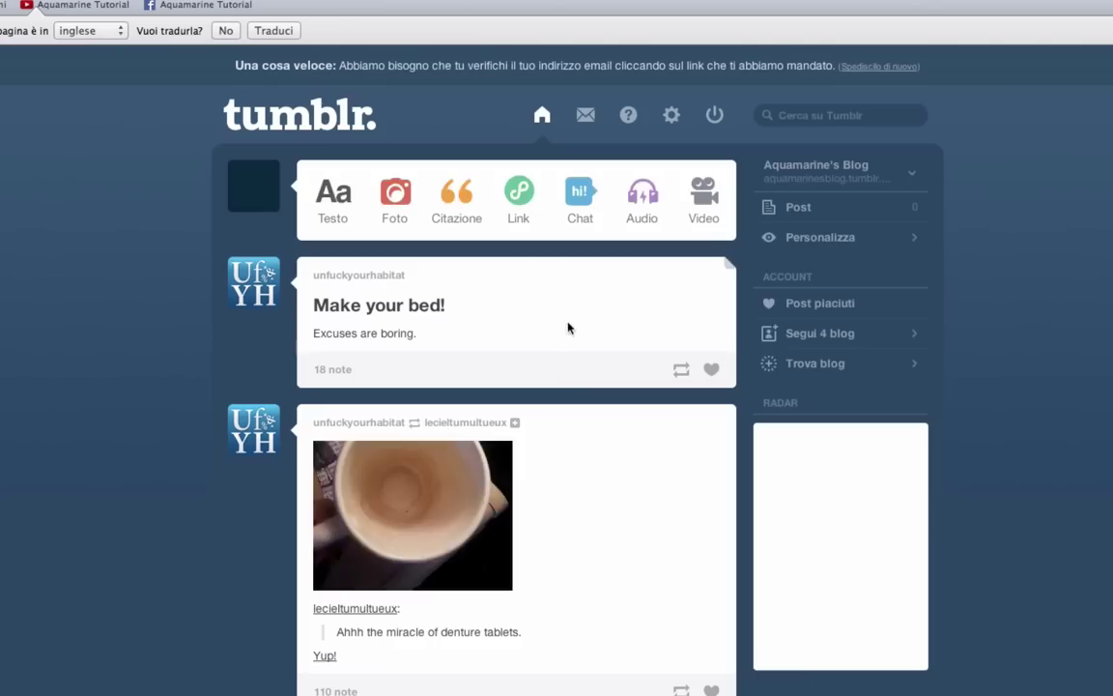
- Unfollow the top post's blog and the business news blog, confirming each
mouse_move(340, 274)
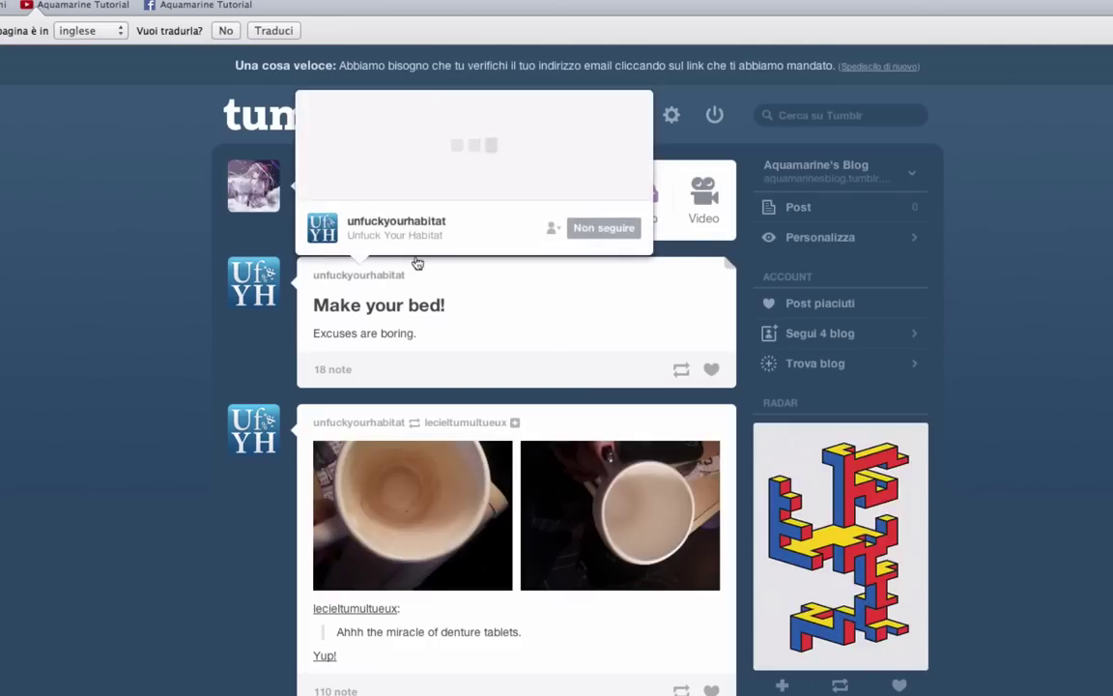
click(580, 232)
click(637, 445)
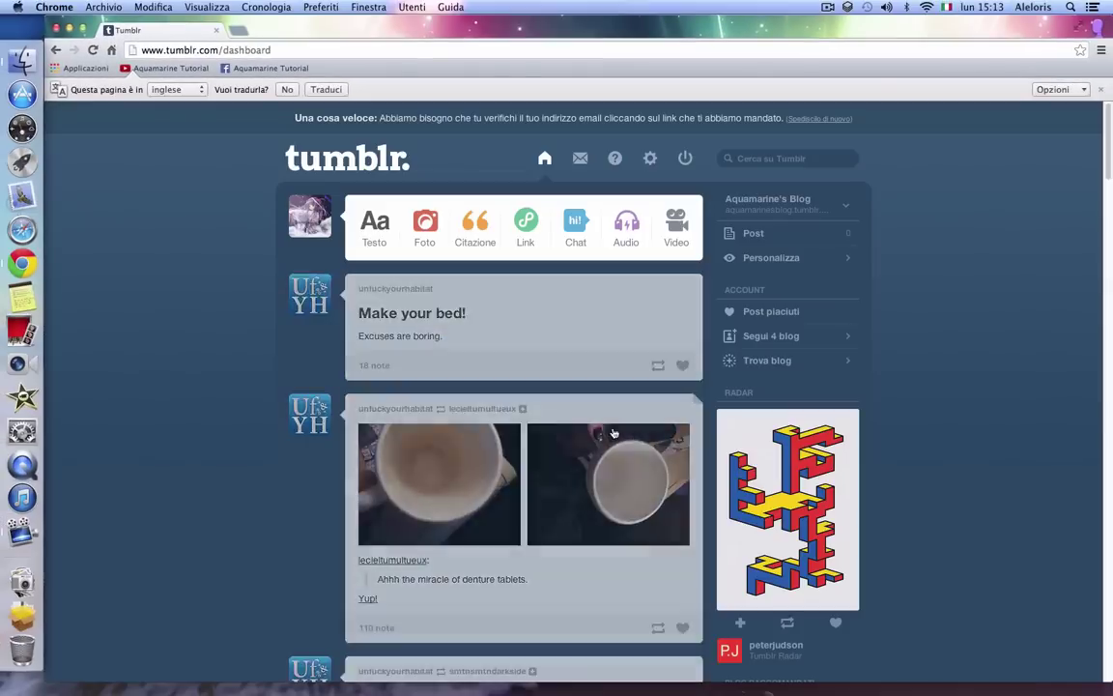
scroll(362, 300, down, 3)
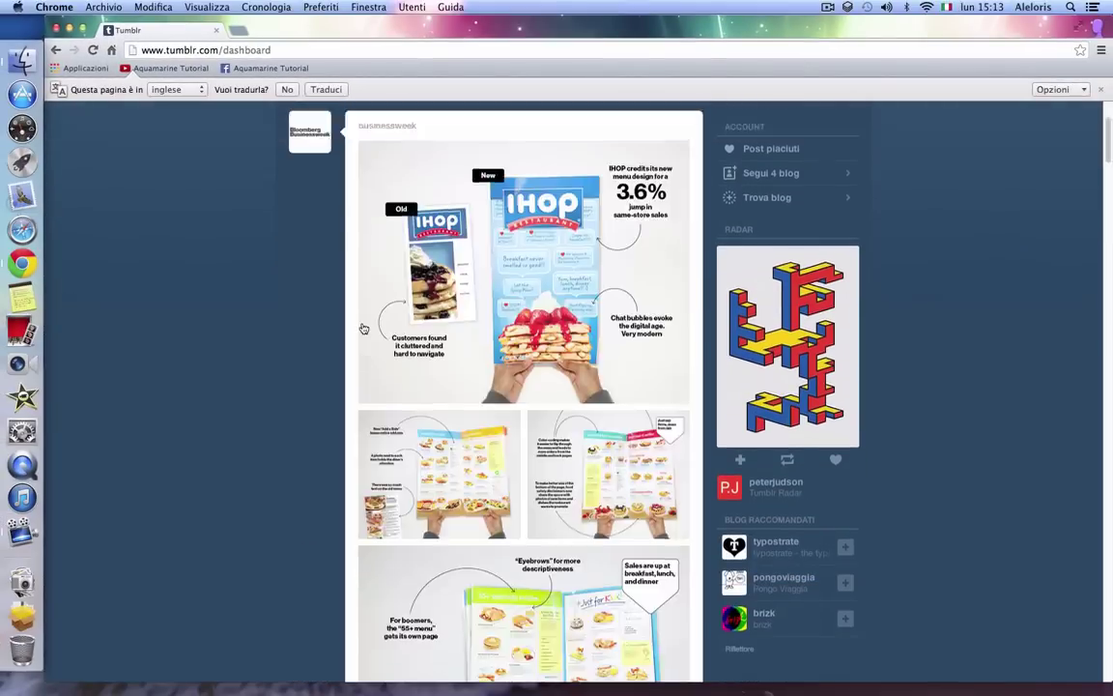
scroll(387, 297, up, 3)
mouse_move(387, 295)
click(584, 250)
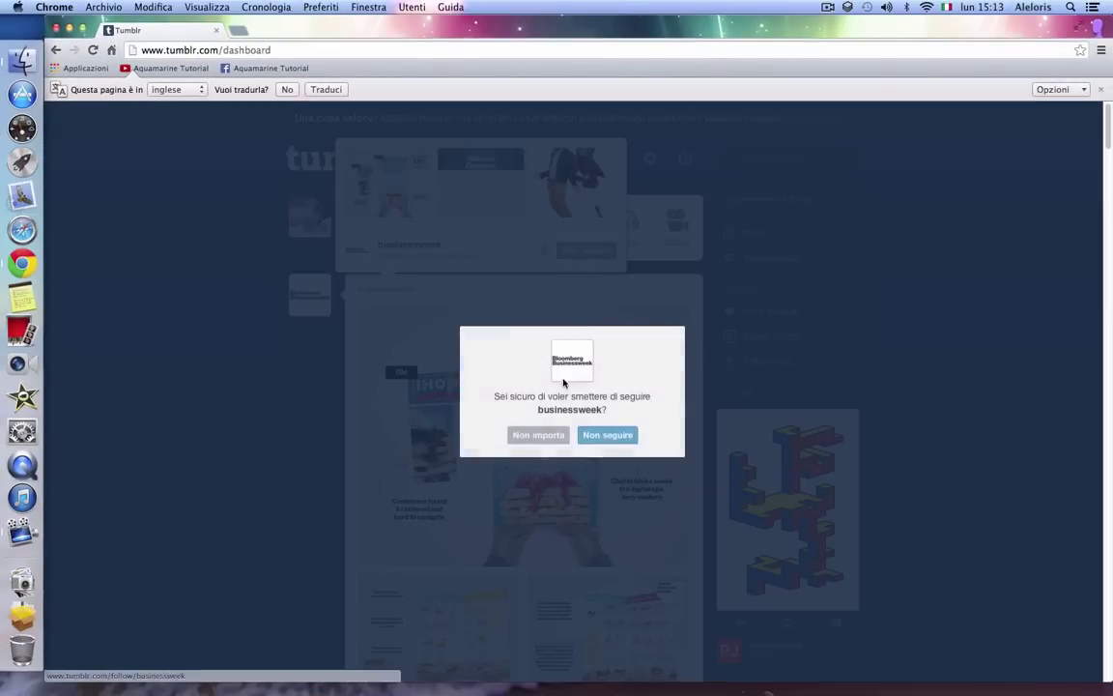
click(606, 436)
- Unfollow the remaining two blogs and dismiss Chrome's translation offer
mouse_move(362, 291)
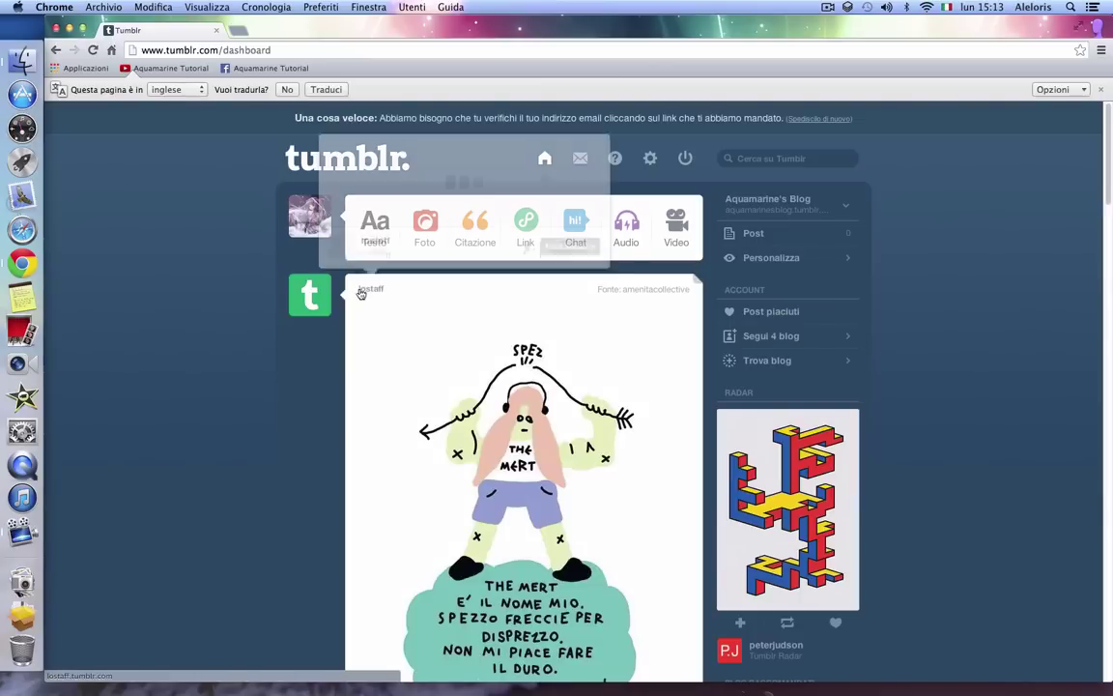
click(569, 251)
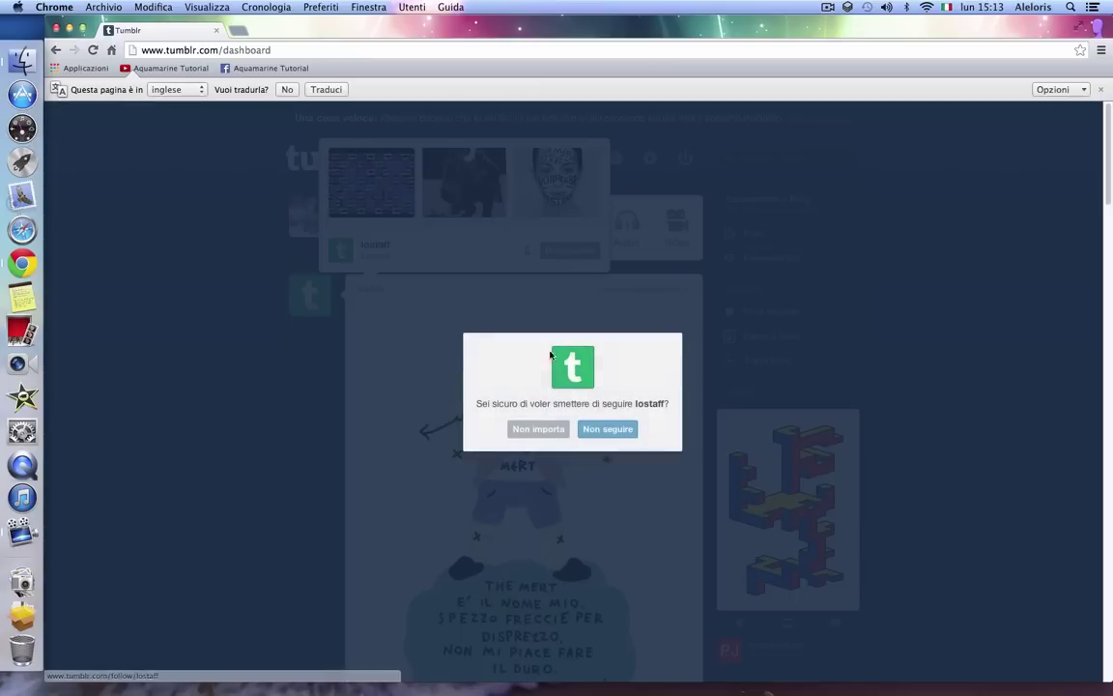
click(609, 430)
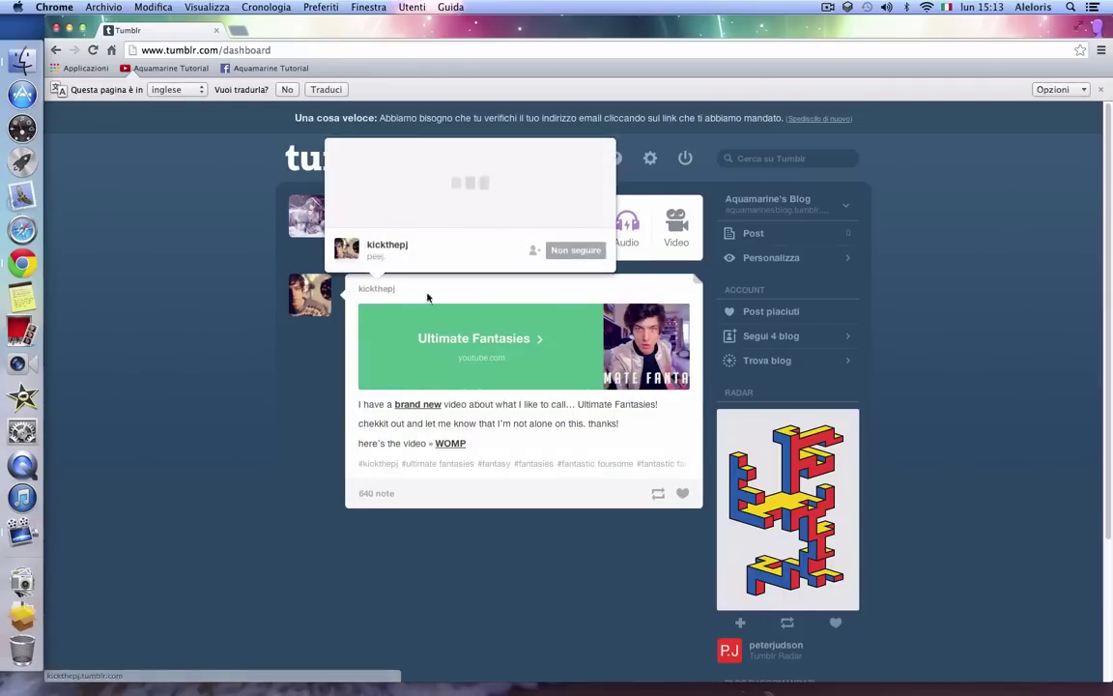
mouse_move(385, 295)
click(575, 247)
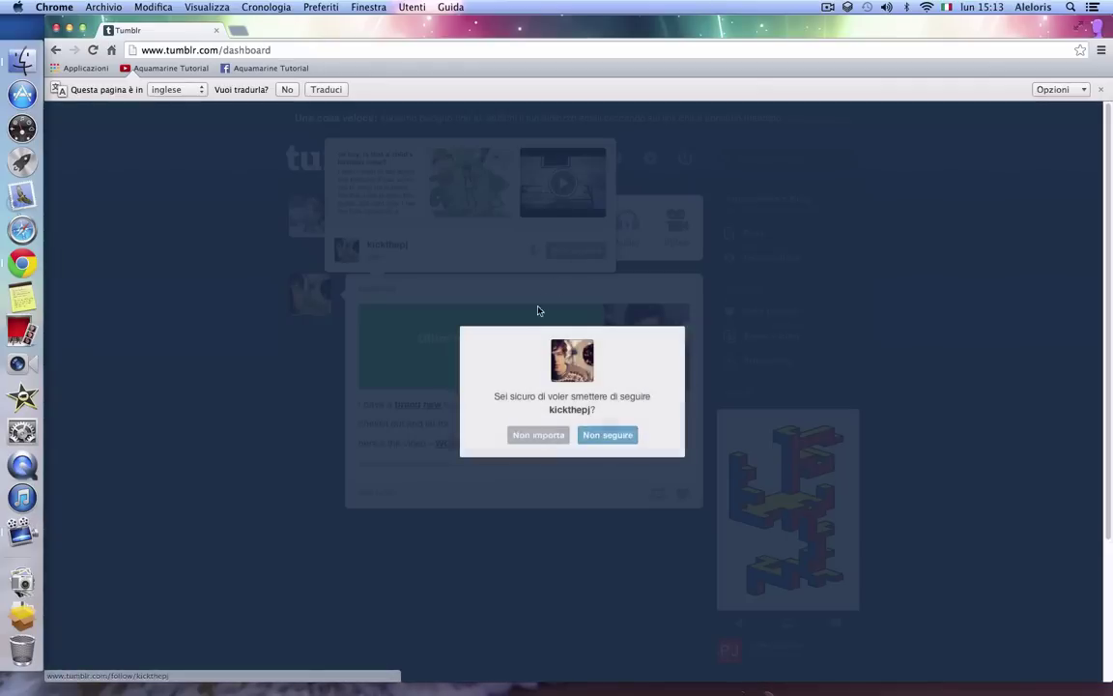
click(591, 439)
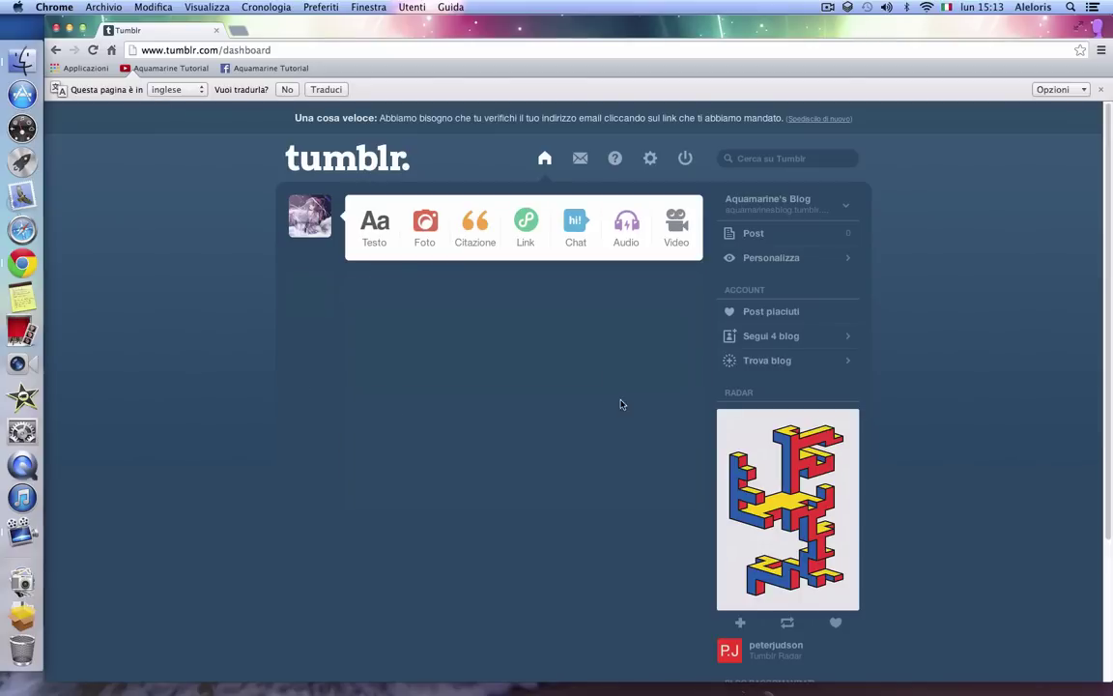
click(1101, 89)
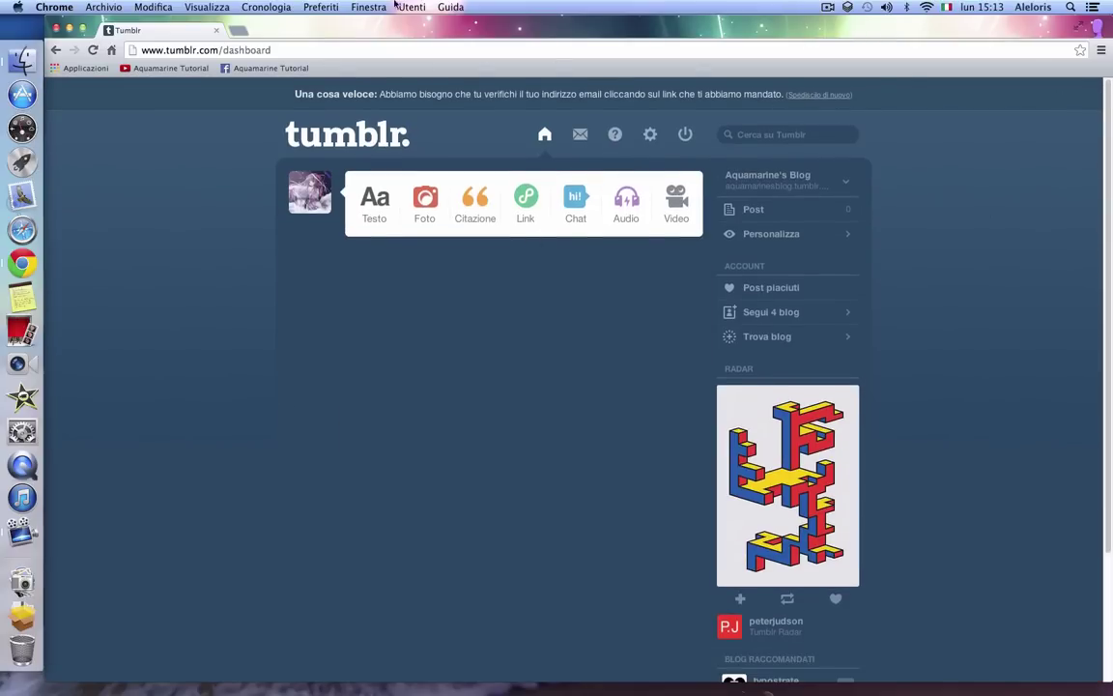
drag(291, 94, 798, 91)
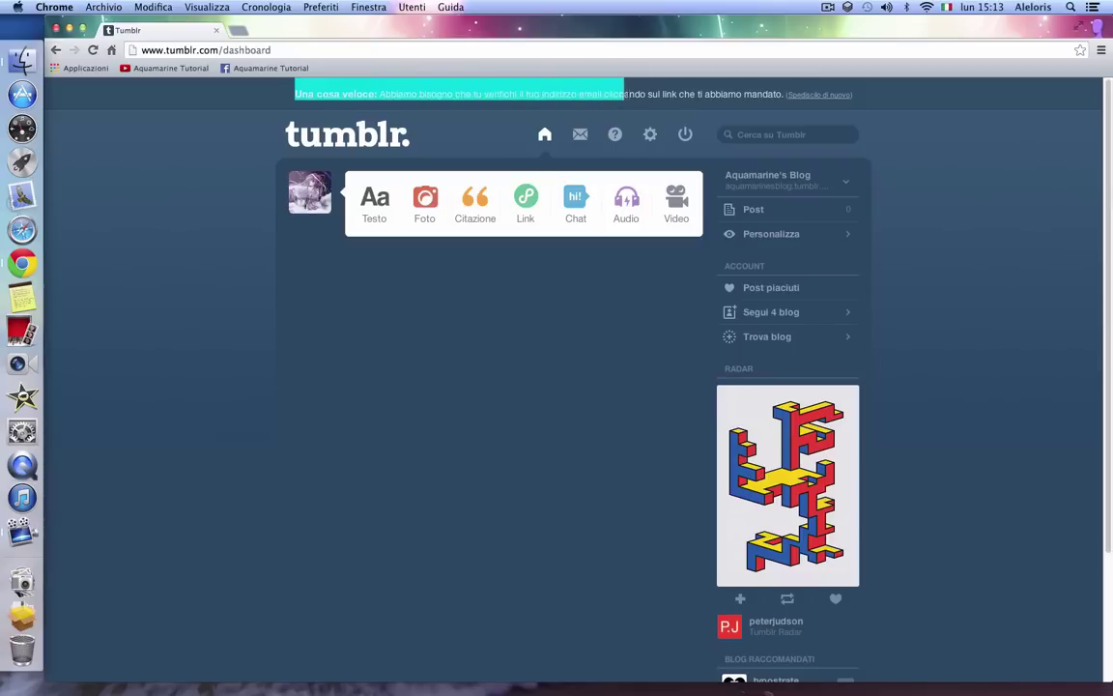
click(906, 105)
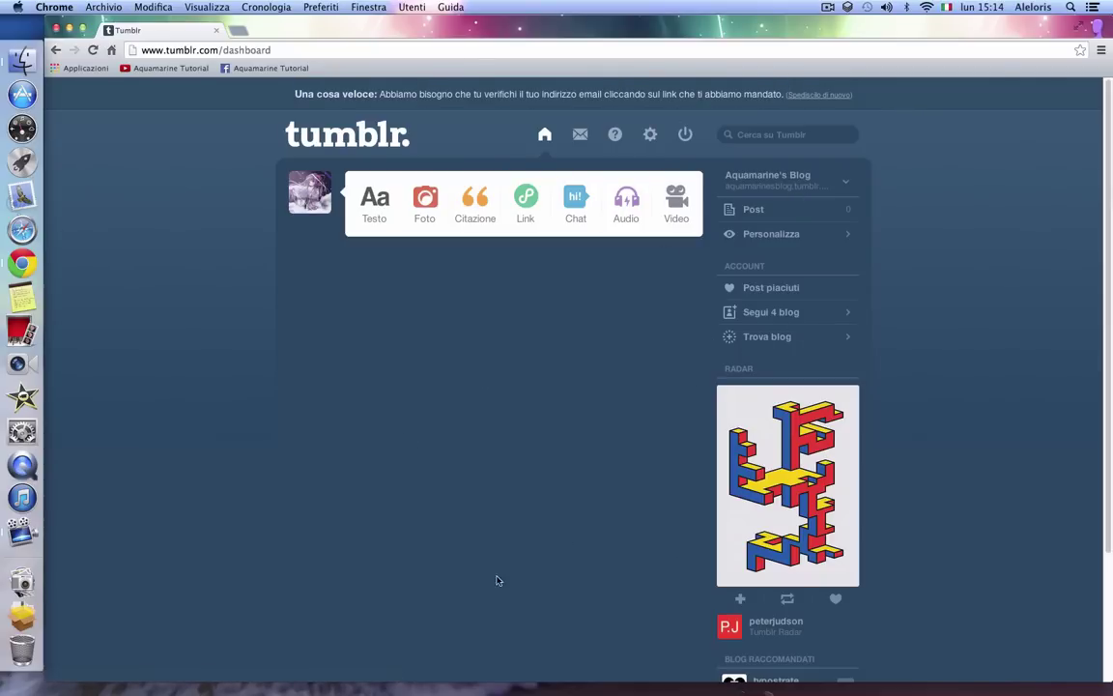
scroll(497, 580, down, 5)
scroll(554, 569, up, 5)
scroll(380, 422, down, 2)
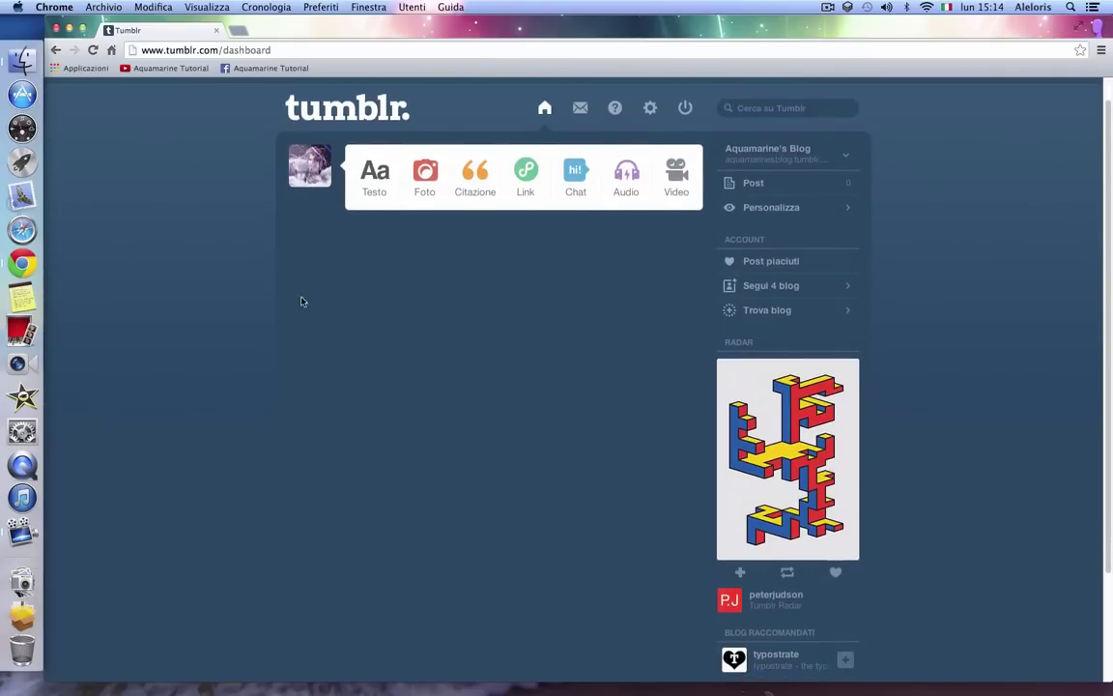
click(375, 172)
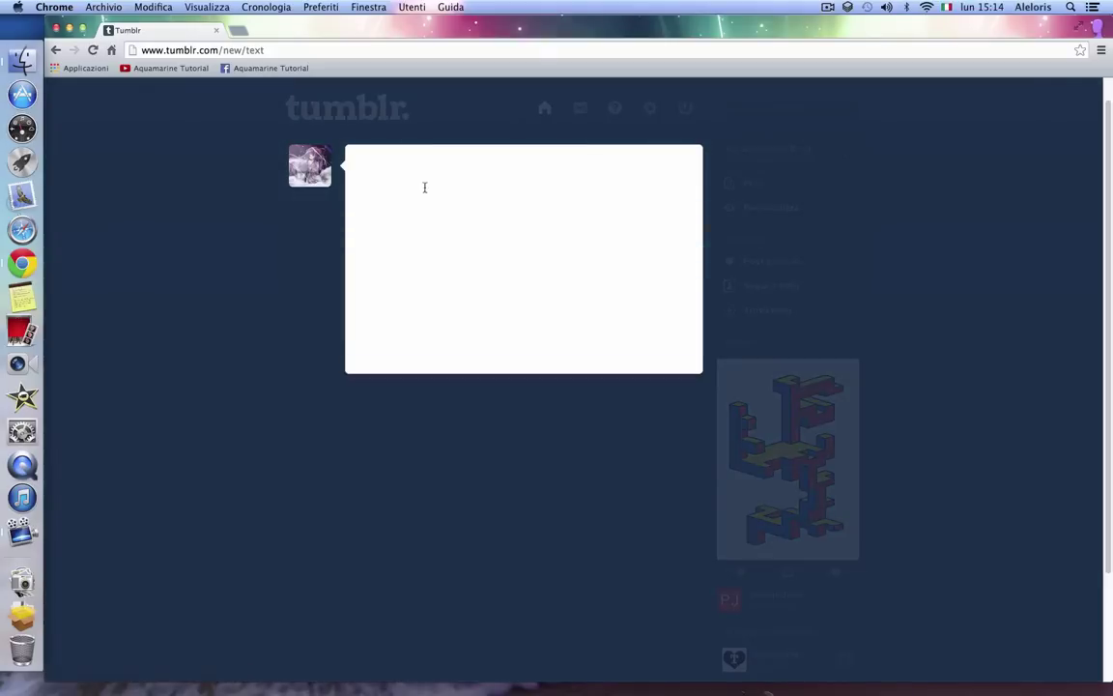
click(662, 339)
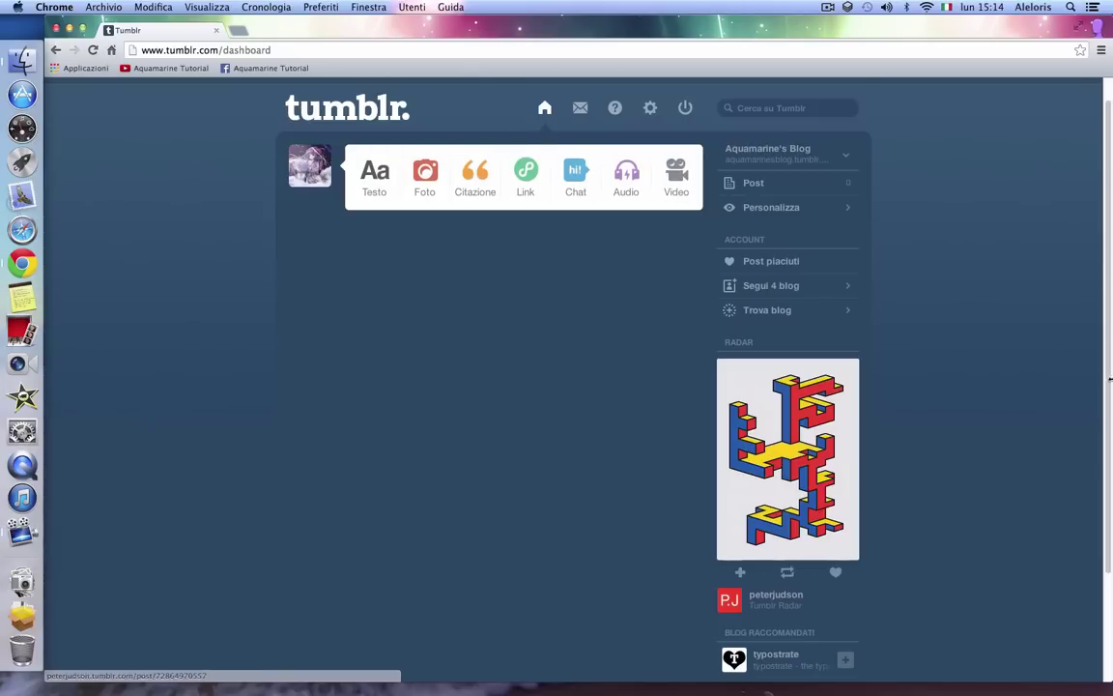
scroll(557, 623, down, 3)
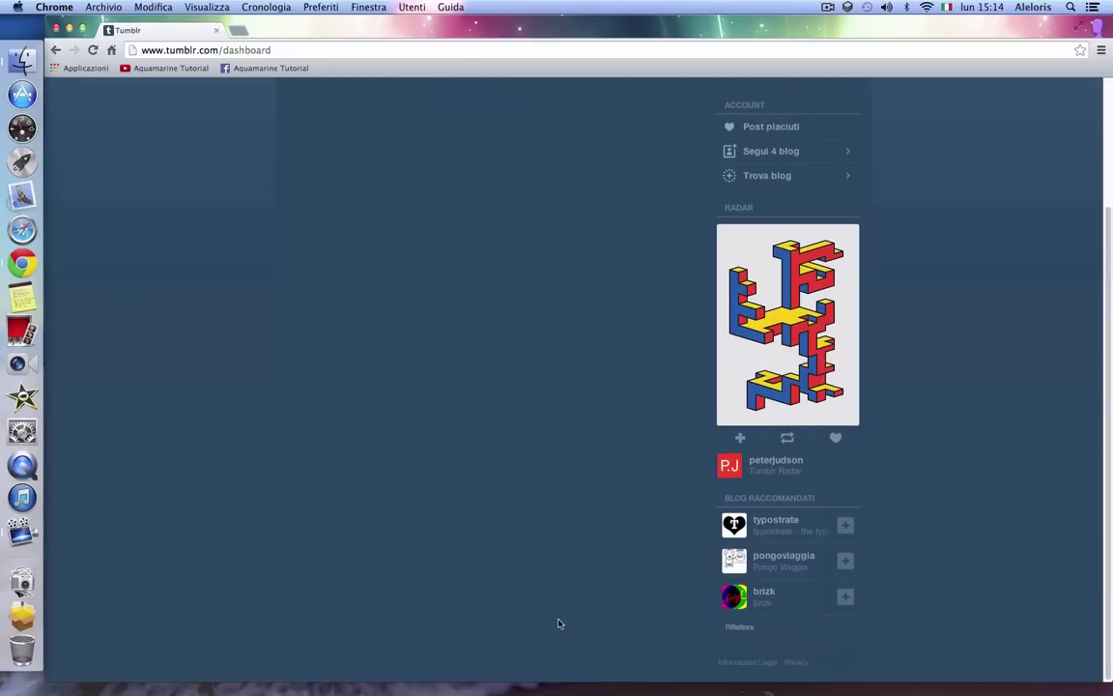
scroll(546, 643, up, 4)
scroll(542, 645, down, 3)
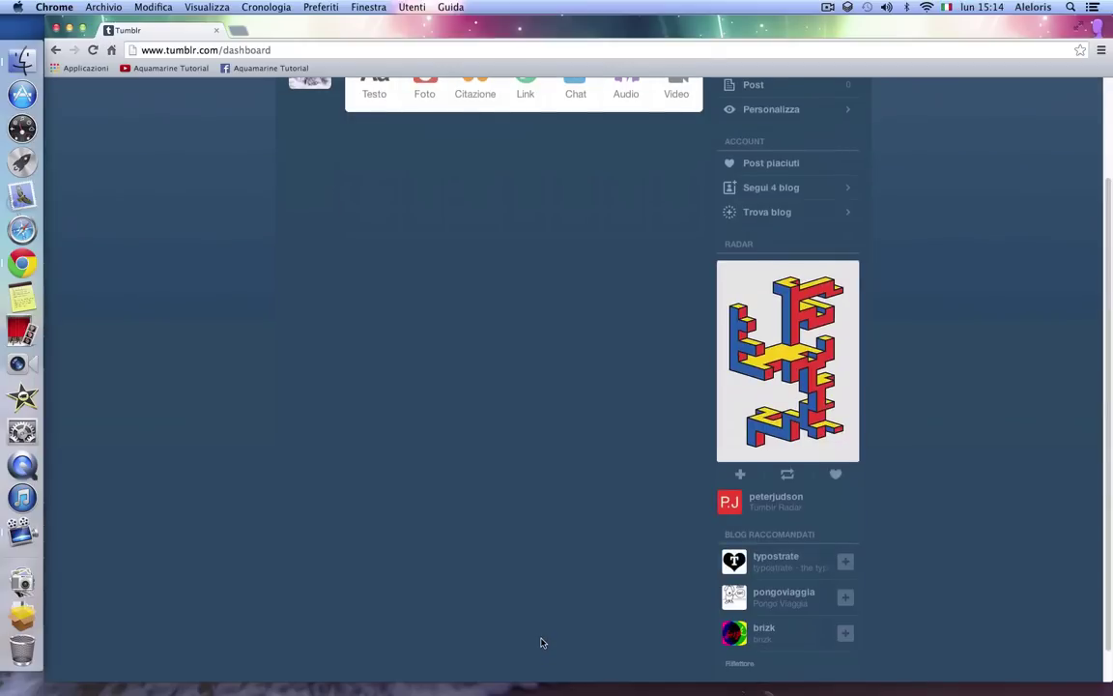
scroll(542, 642, down, 1)
scroll(536, 594, up, 1)
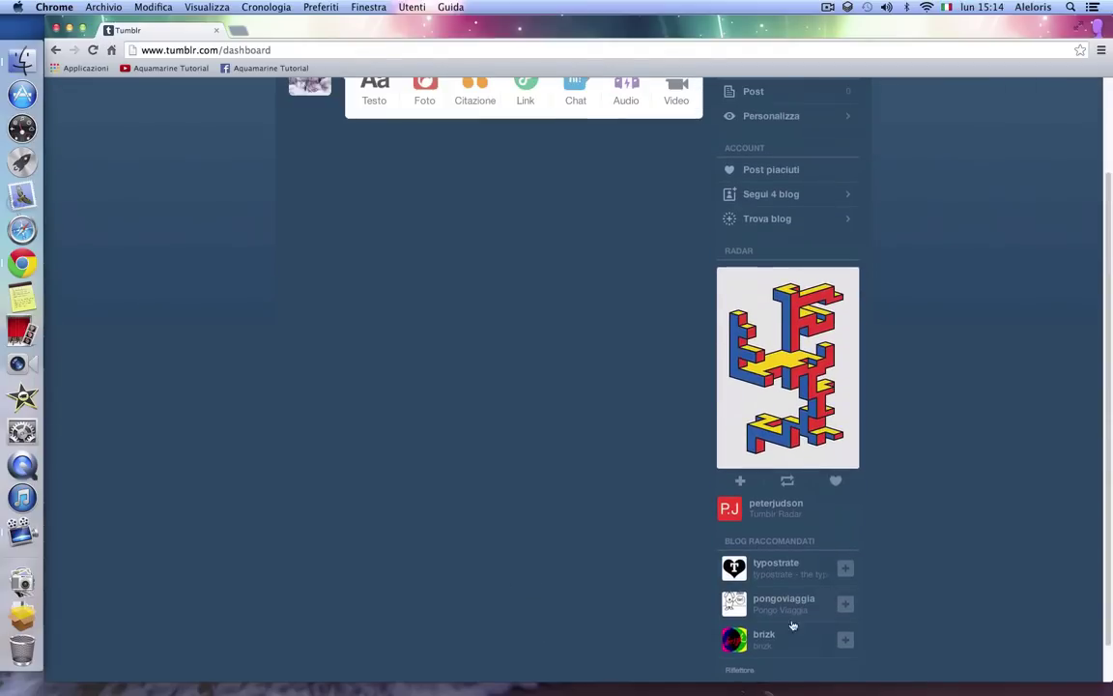
scroll(637, 556, up, 3)
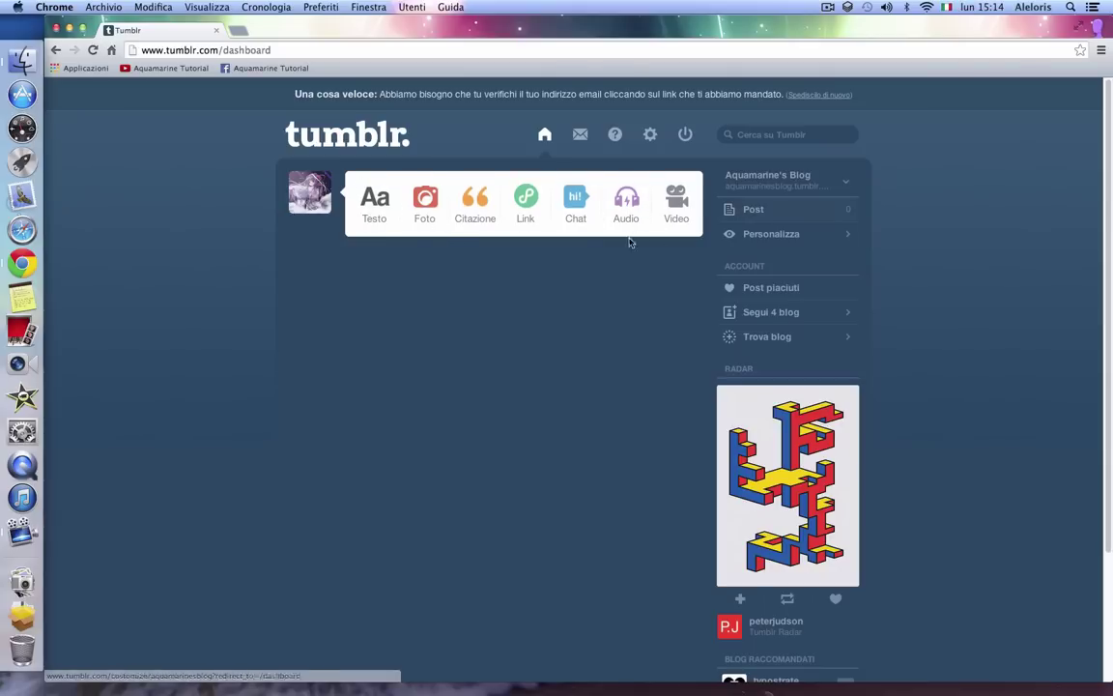
click(375, 205)
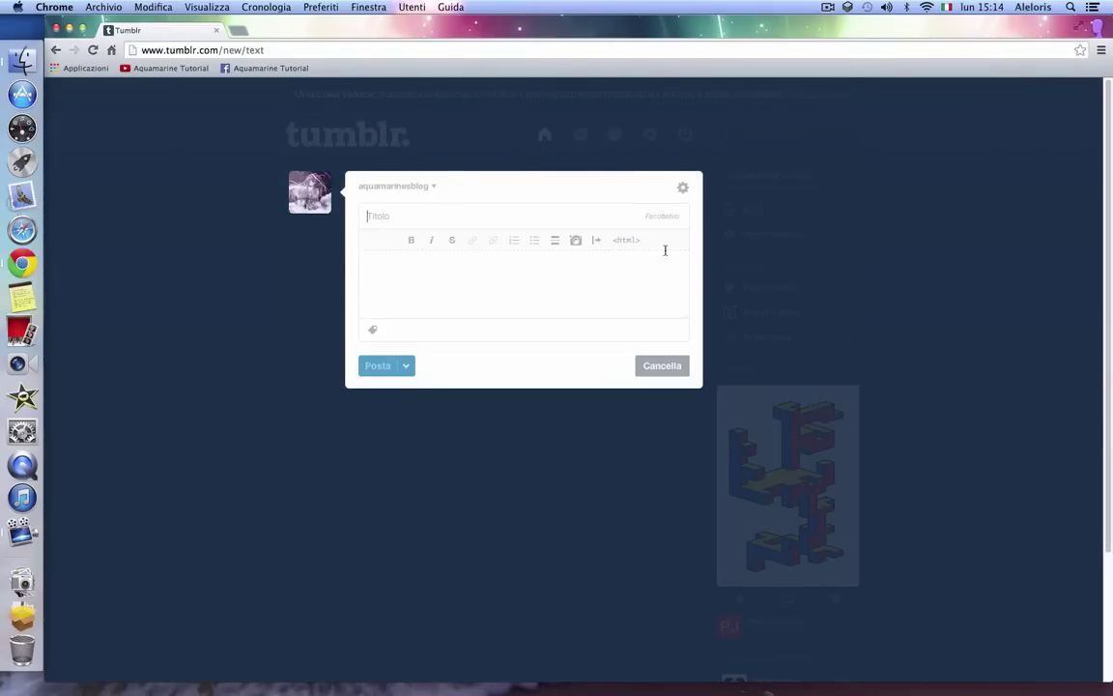
text(ciao)
key(Tab)
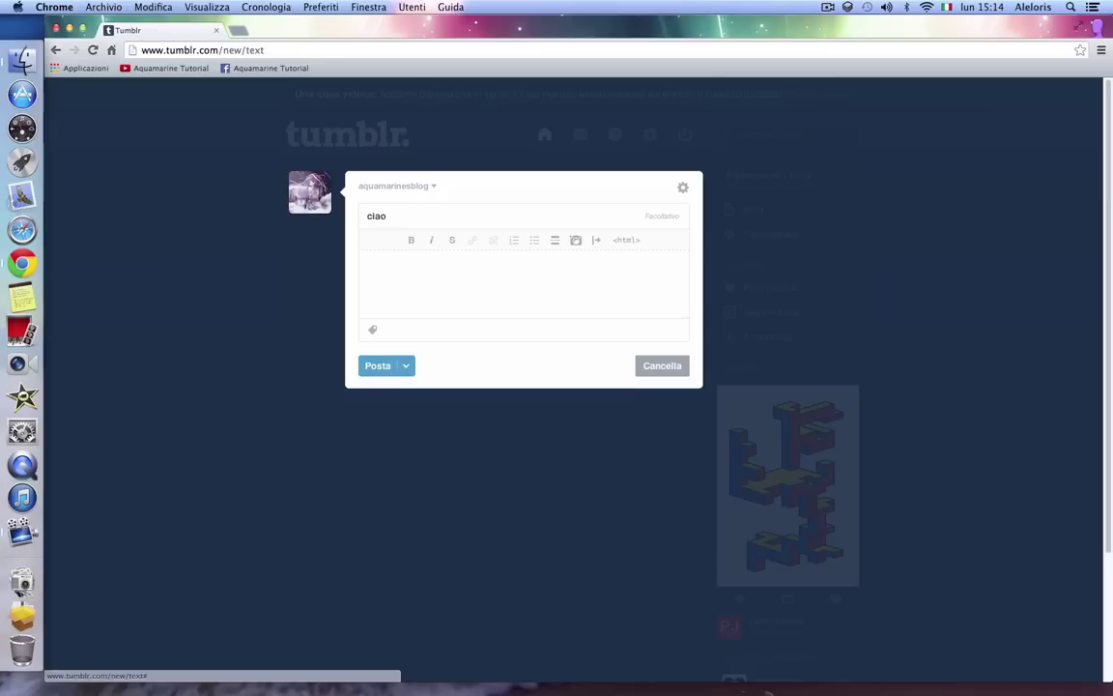
click(383, 283)
text(benvenuti in un nuovo video)
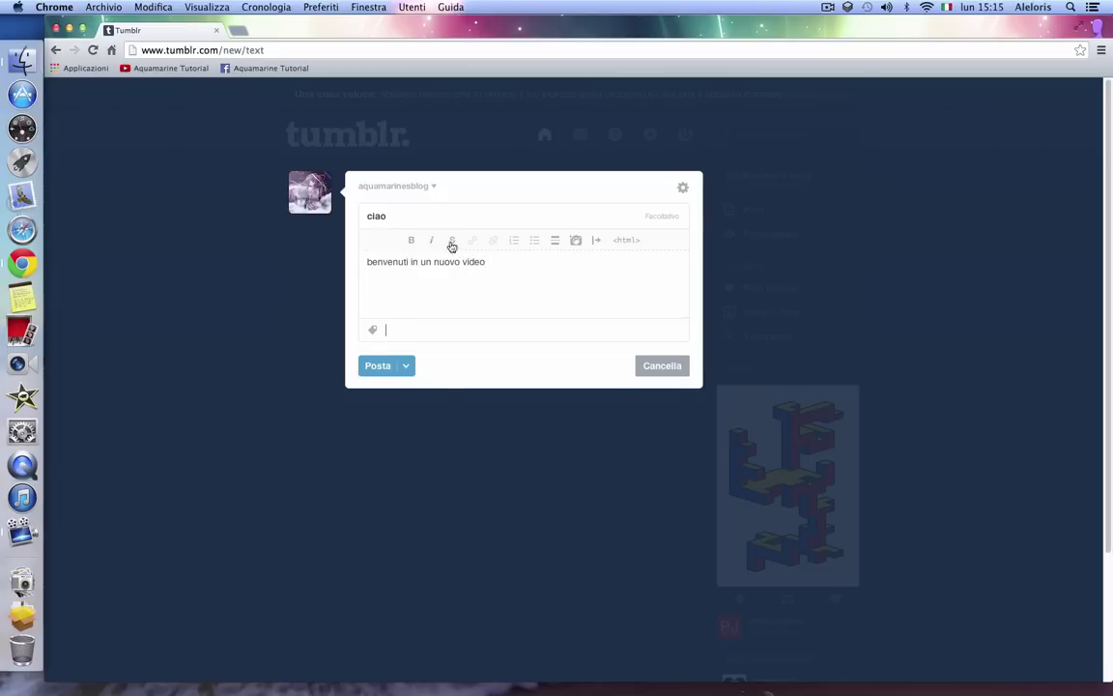
drag(366, 262, 525, 266)
click(410, 241)
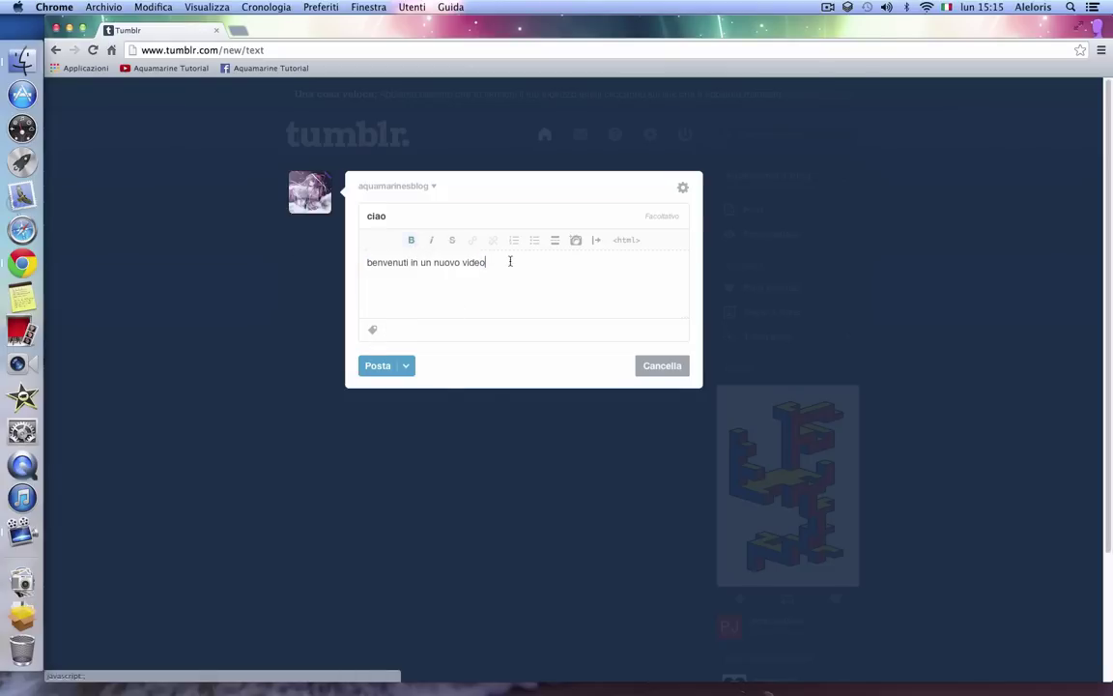
drag(490, 262, 365, 262)
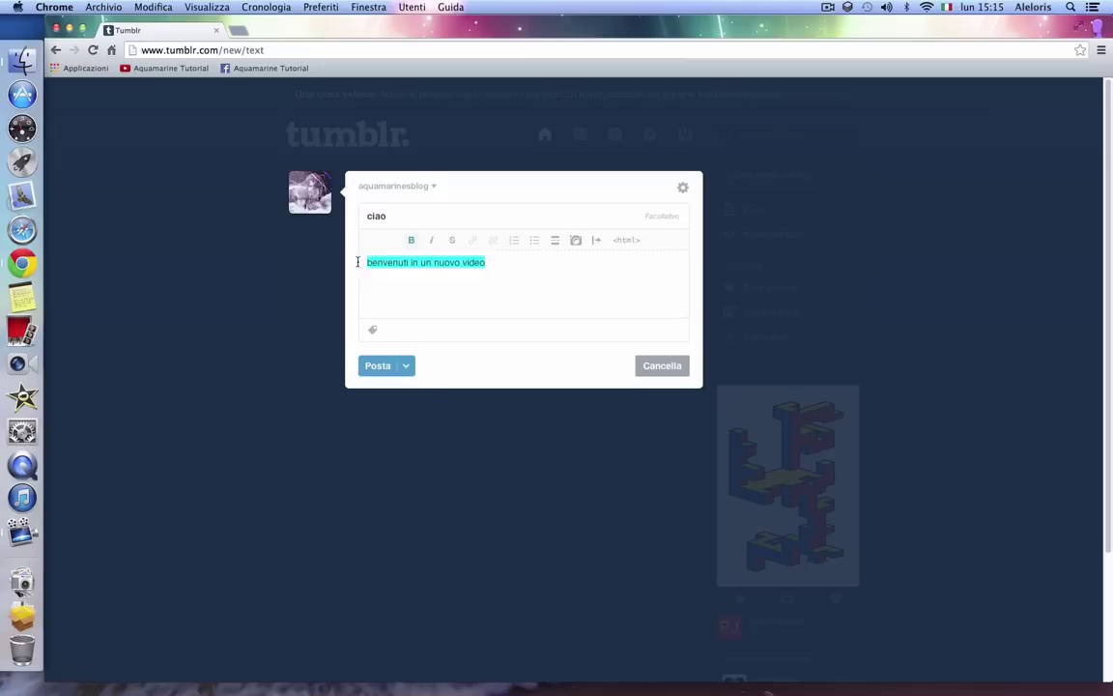
click(411, 240)
click(431, 241)
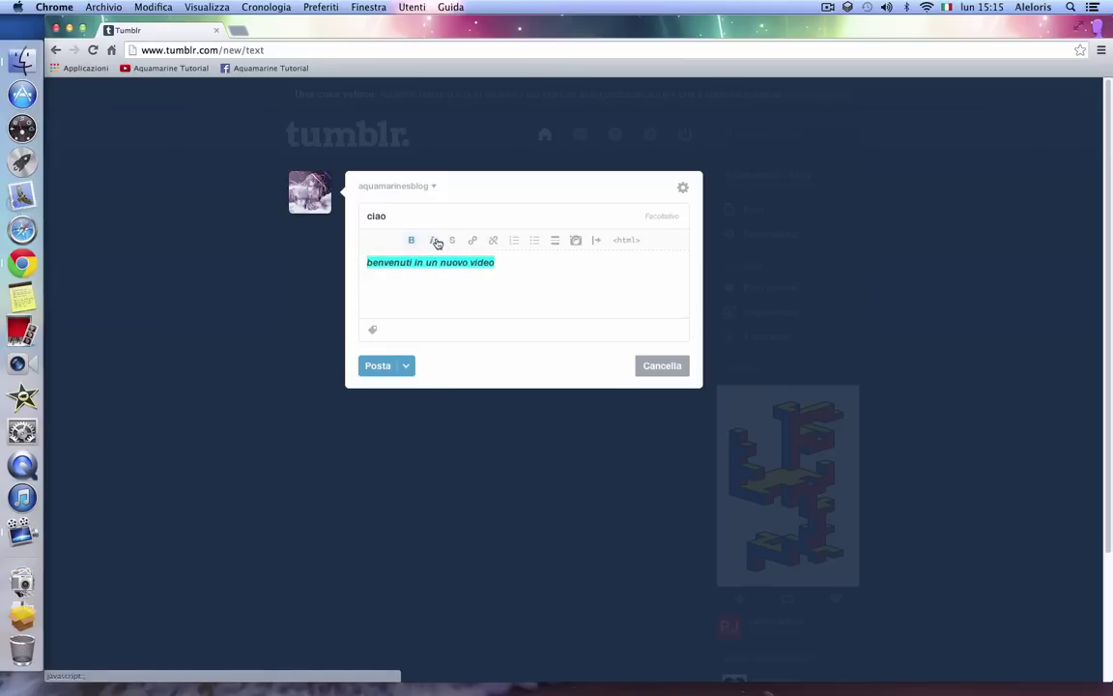
click(452, 240)
click(473, 240)
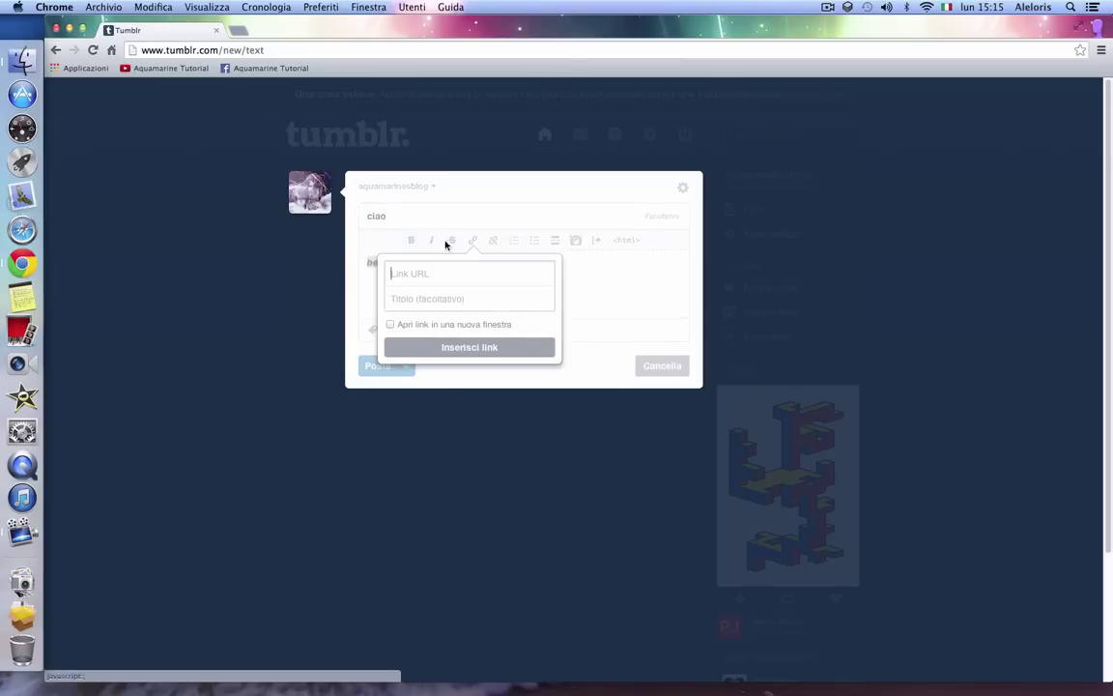
click(542, 257)
key(BackSpace)
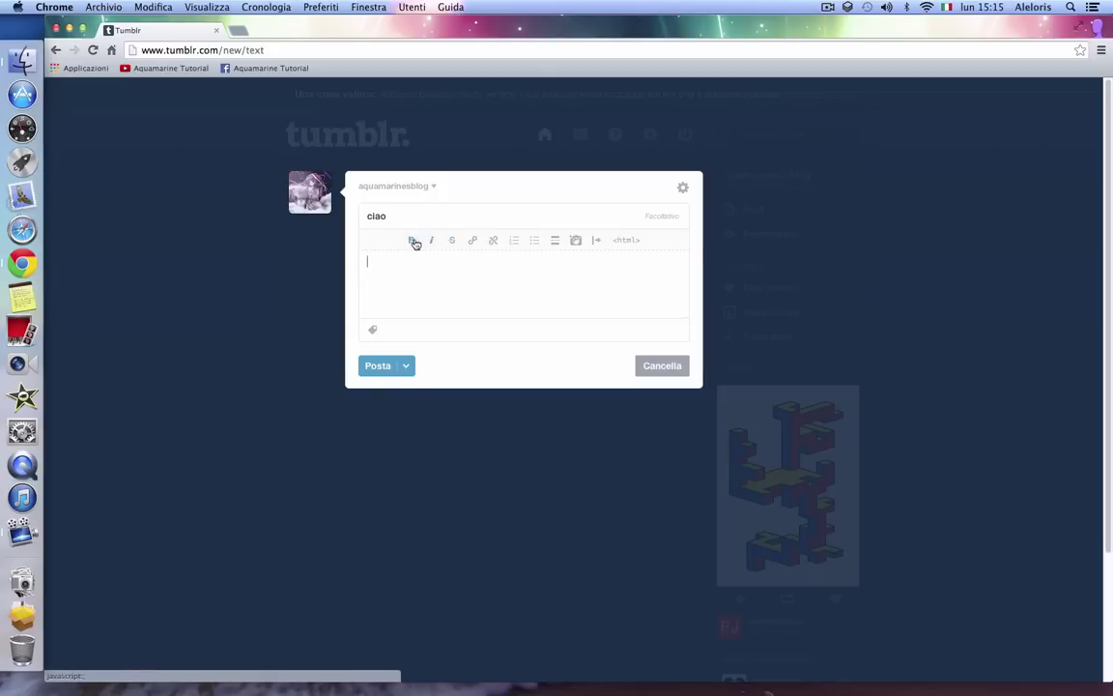
- Write the body 'benvenuti in un nuovo video' and tag it #benvenuti, fixing the benvetuti typo
text(benvenuti in un nuovo video)
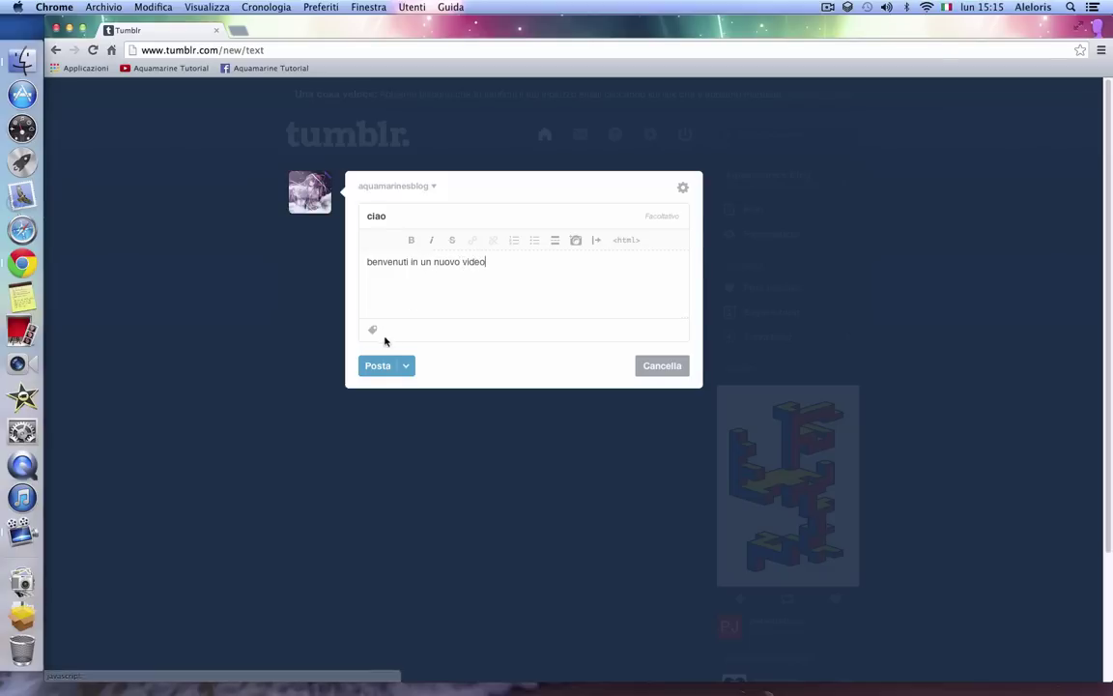
click(404, 330)
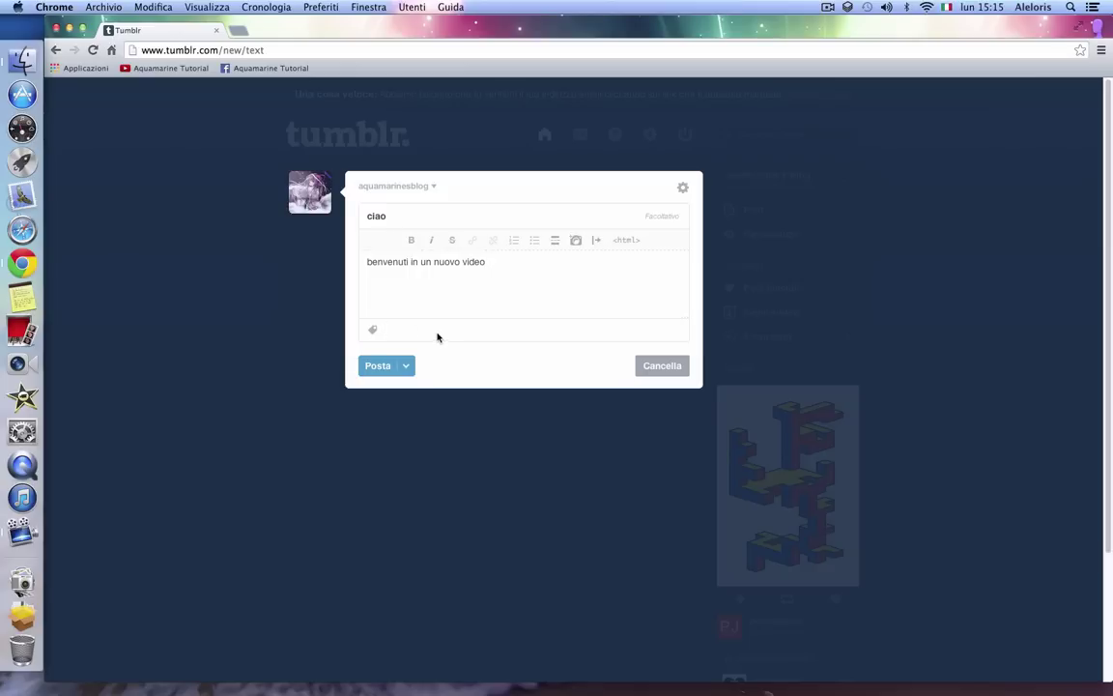
click(686, 316)
text(ve)
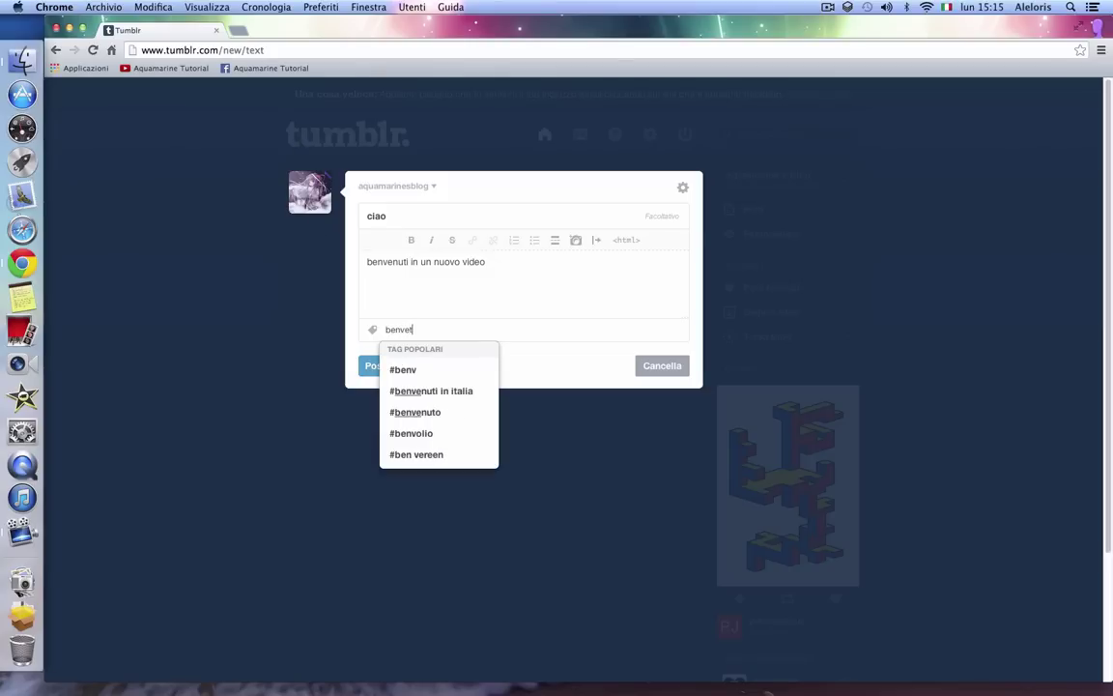
text(tuti)
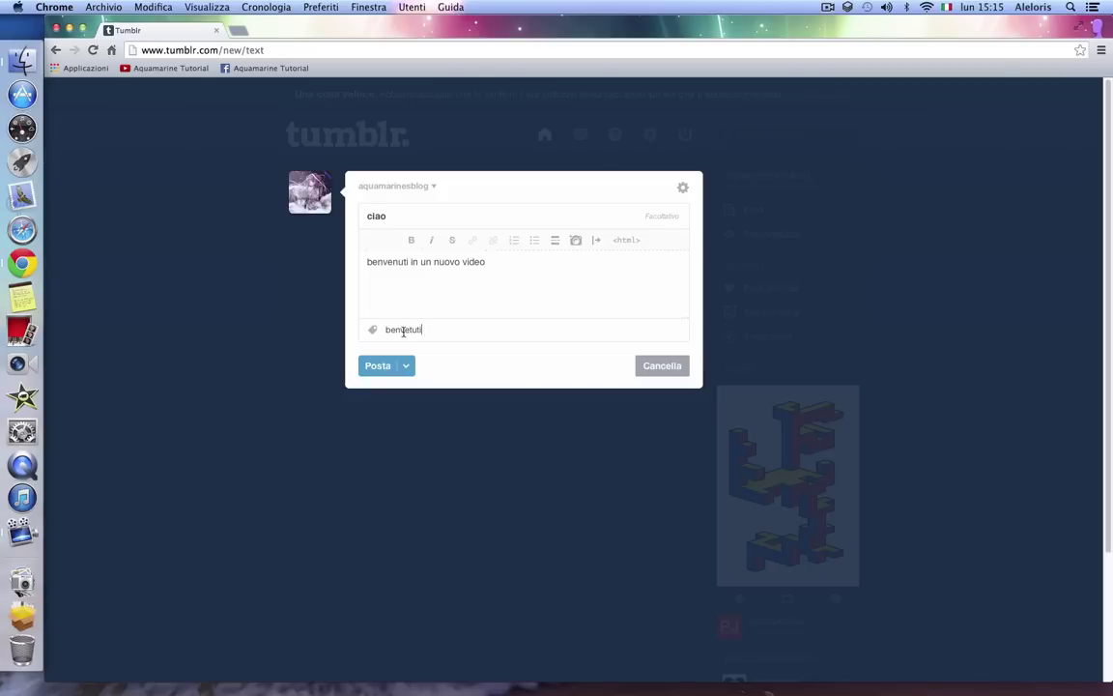
key(Return)
key(BackSpace)
text(venu)
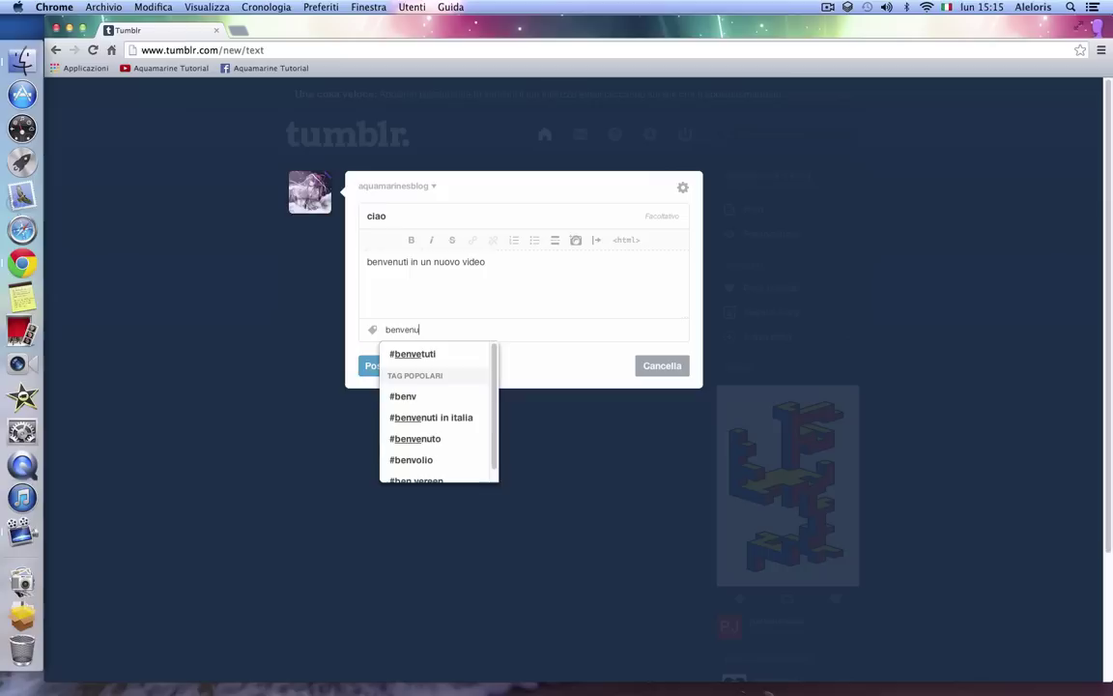
text(ti)
click(458, 370)
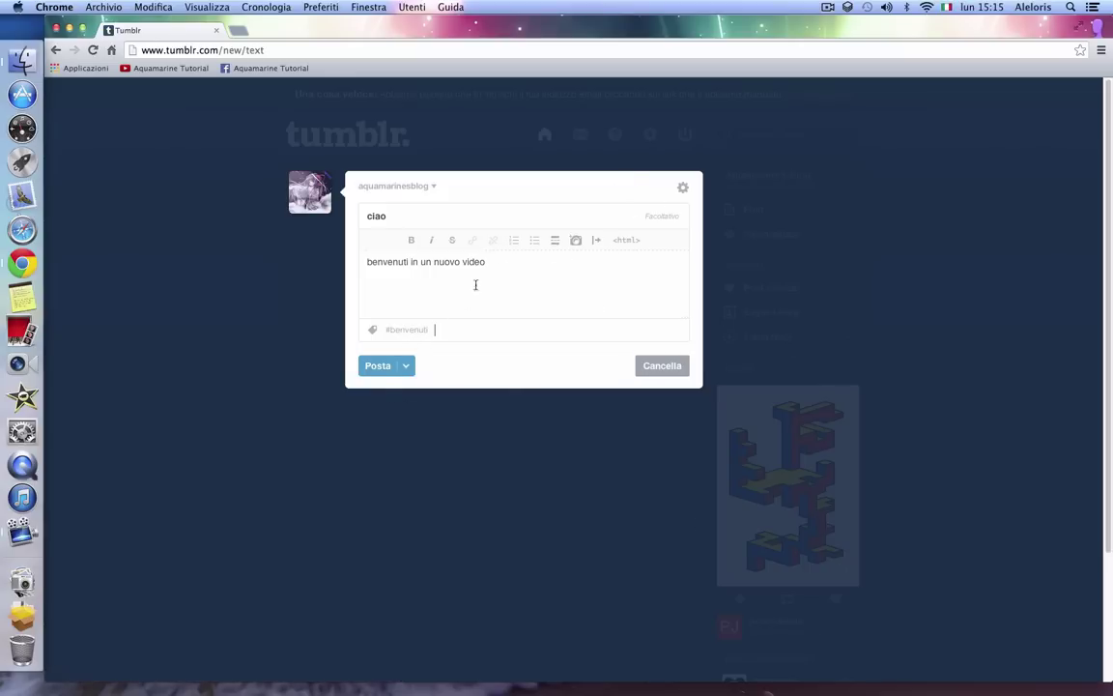
- Look through the post's advanced settings and blog list, leaving them unchanged
click(683, 190)
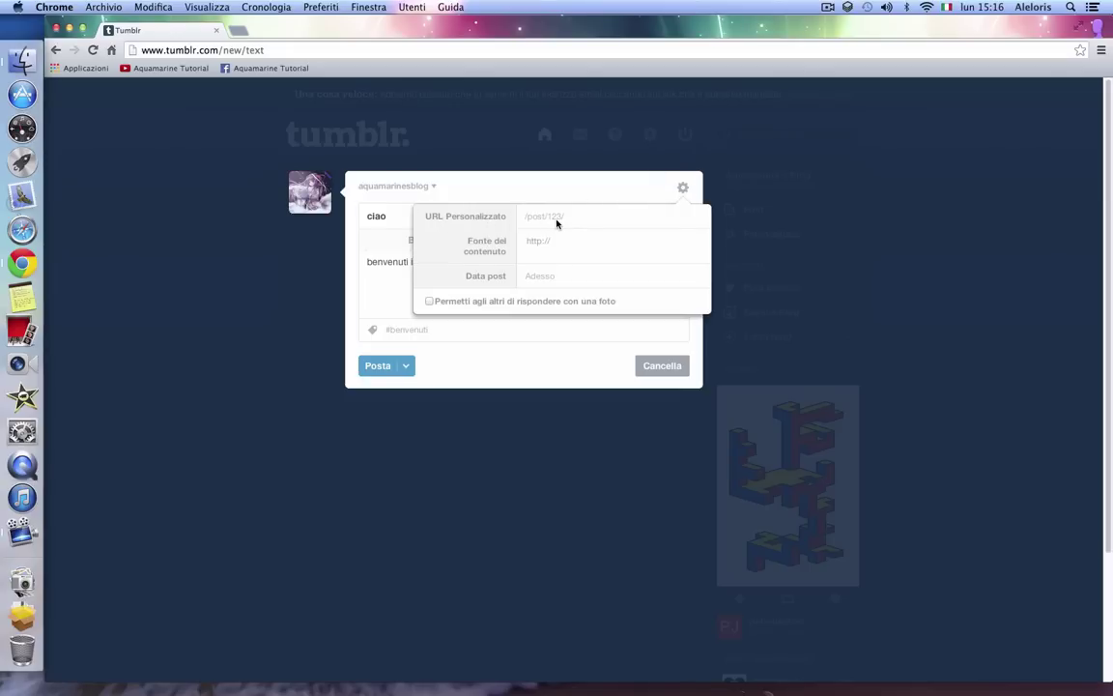
click(576, 218)
click(556, 247)
click(684, 186)
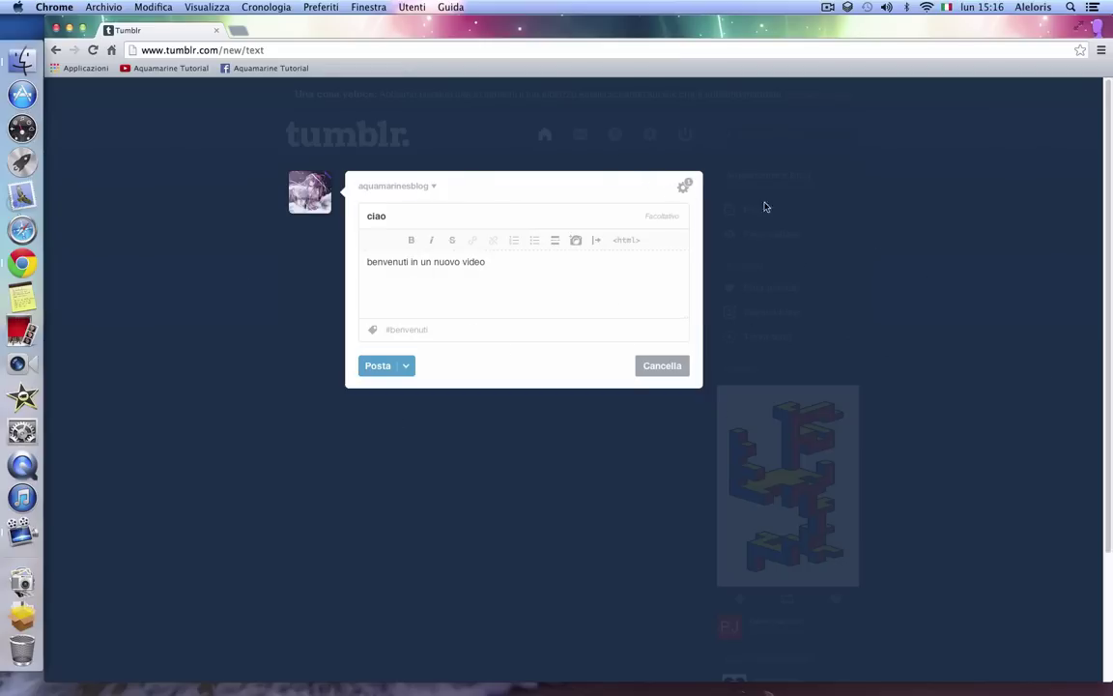
click(432, 185)
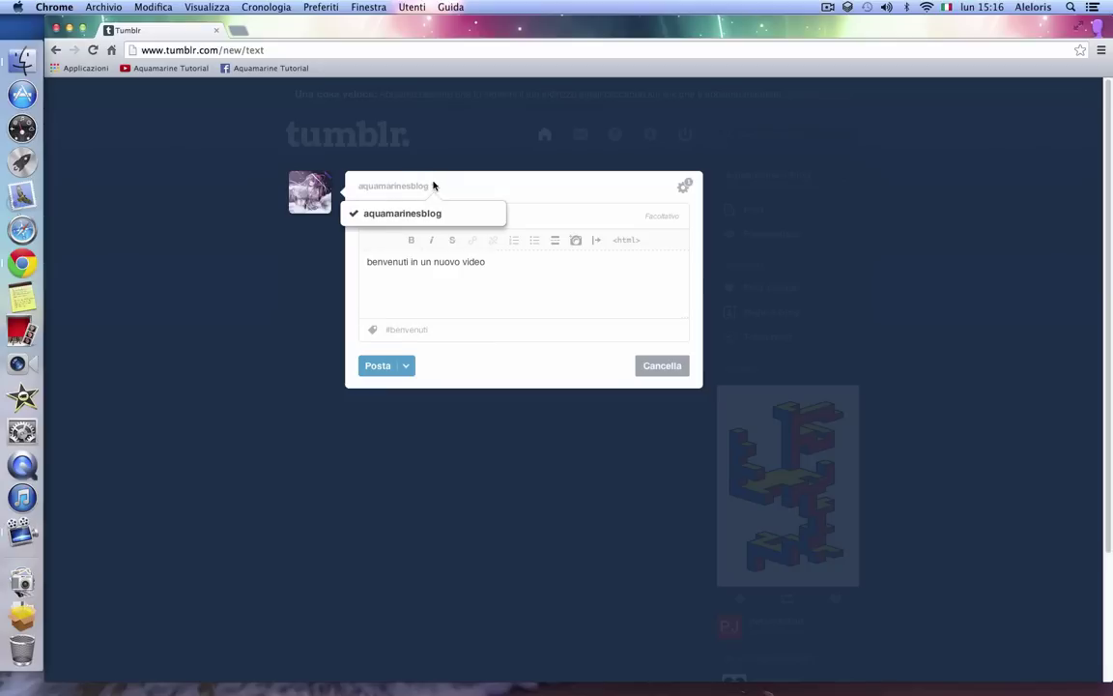
click(452, 191)
- Try the schedule option in the publishing menu, with date 'next tuesday, 10am'
click(406, 366)
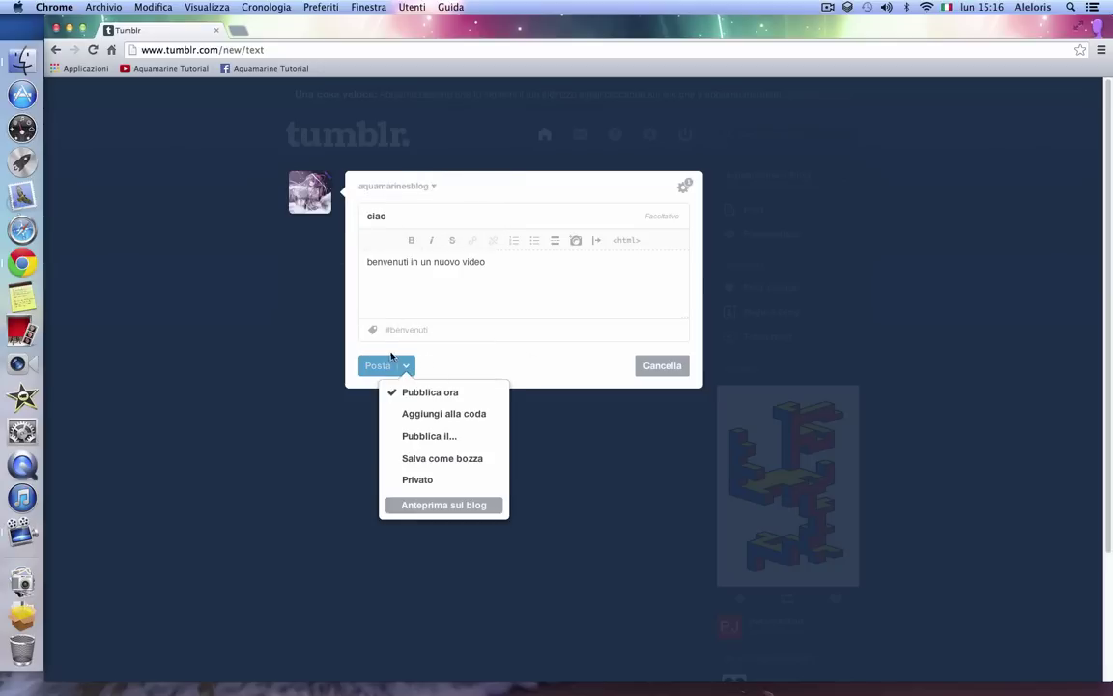
click(407, 367)
click(407, 366)
click(407, 365)
click(404, 366)
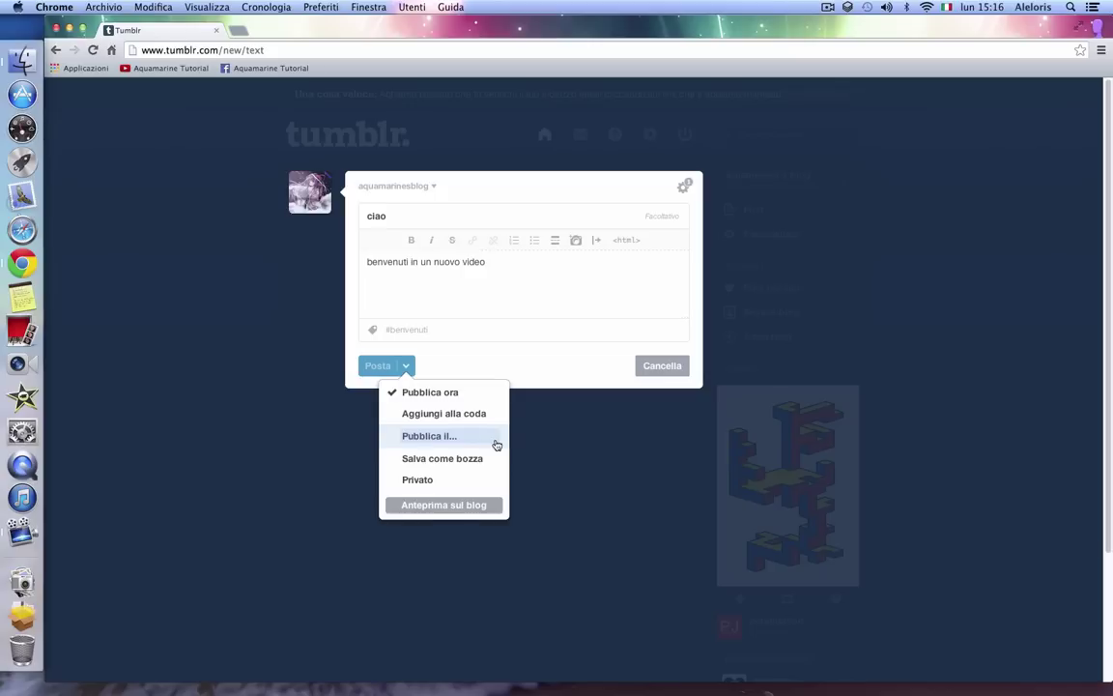
click(433, 436)
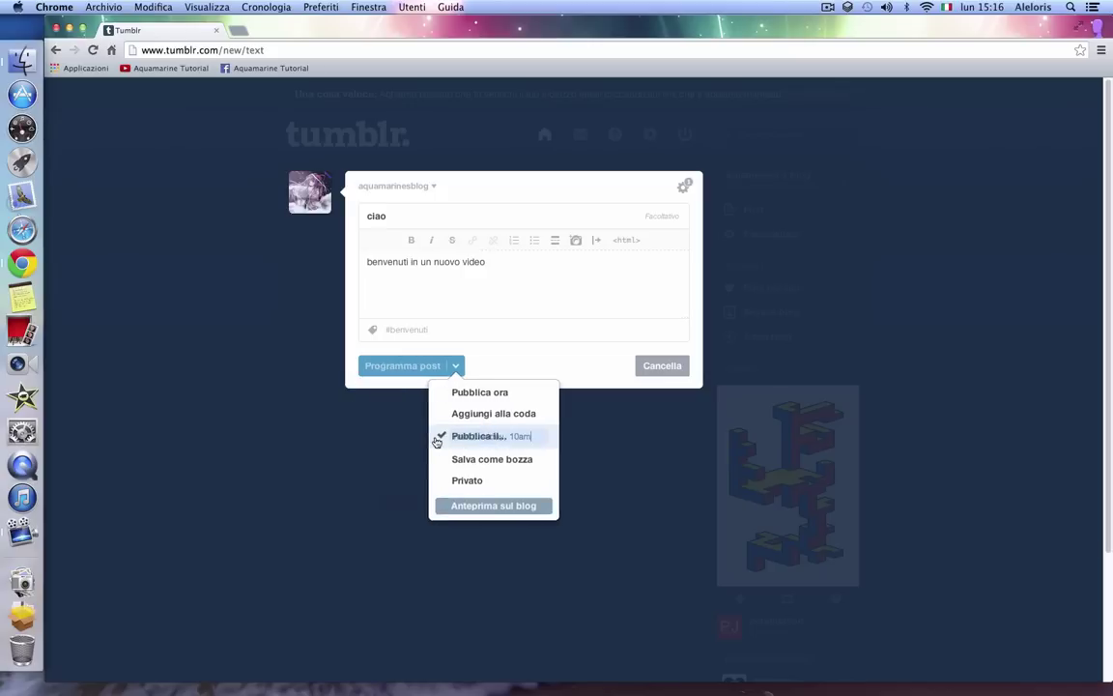
drag(457, 452, 531, 452)
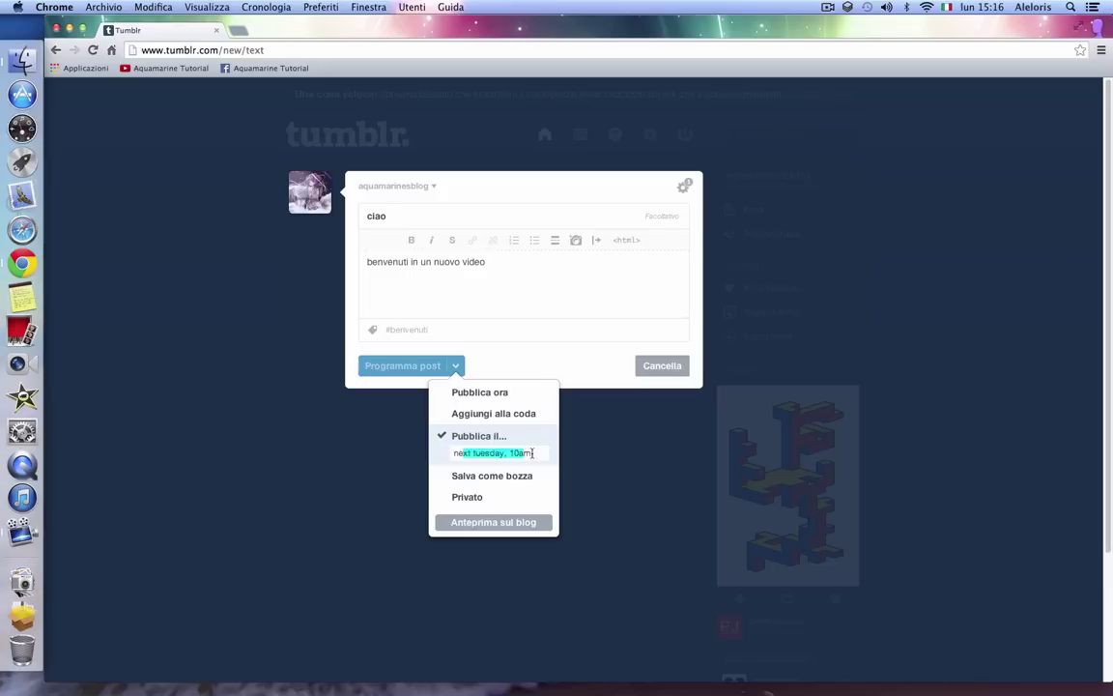
click(486, 453)
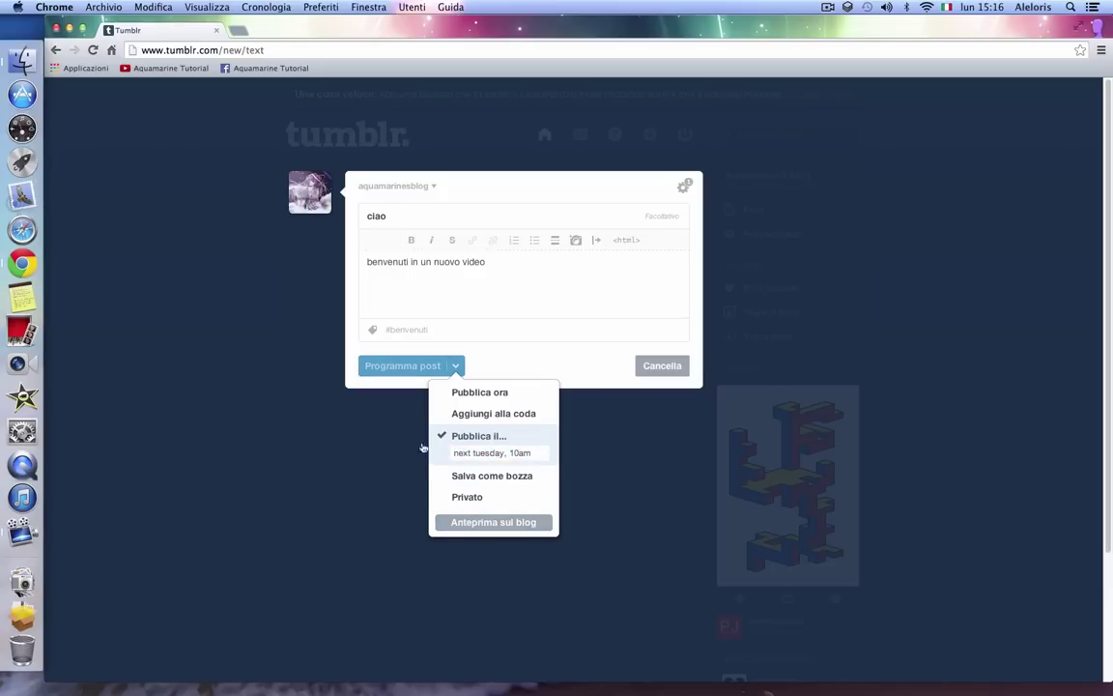
triple_click(515, 456)
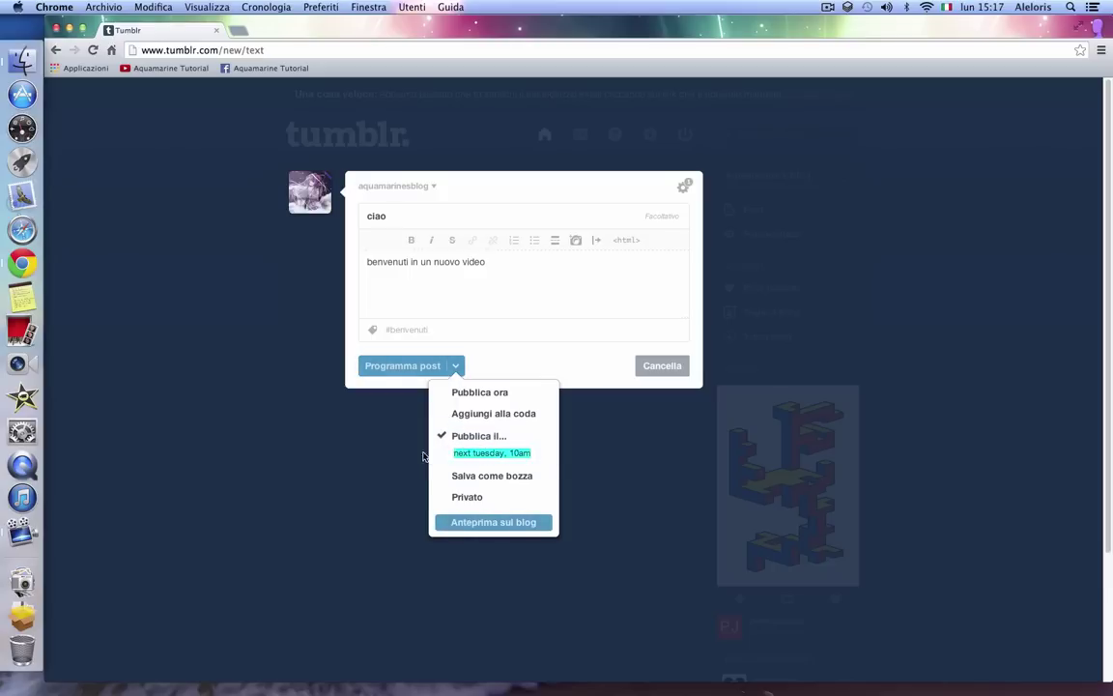
click(588, 430)
- Try the draft and private options, then choose Publish now and post it
click(456, 368)
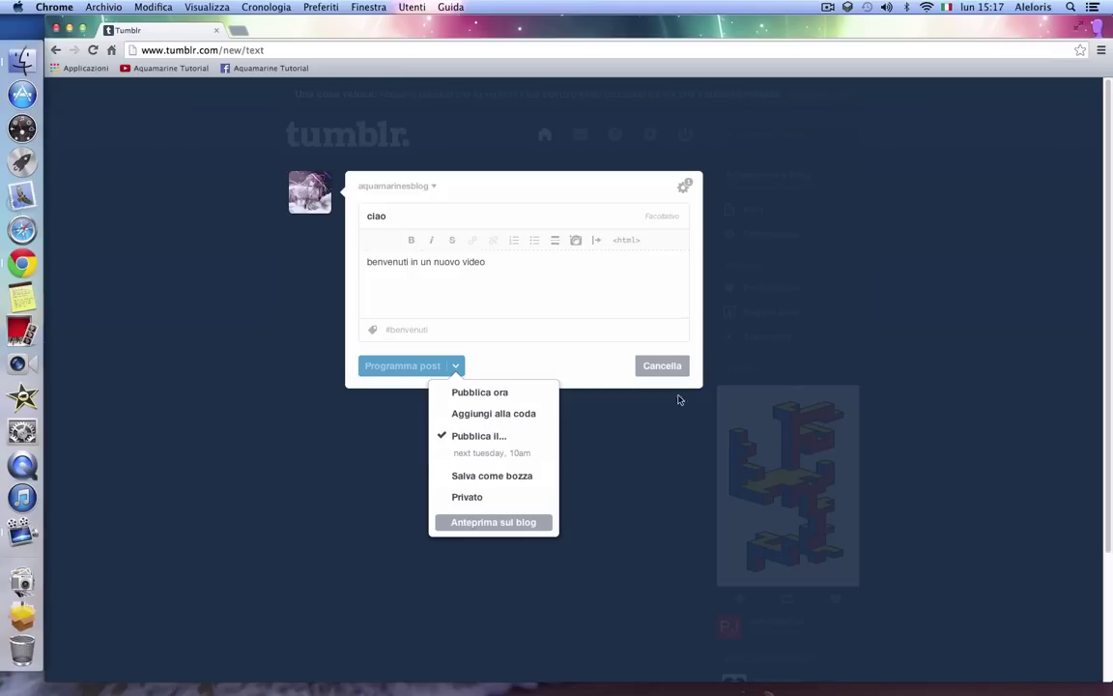
click(512, 476)
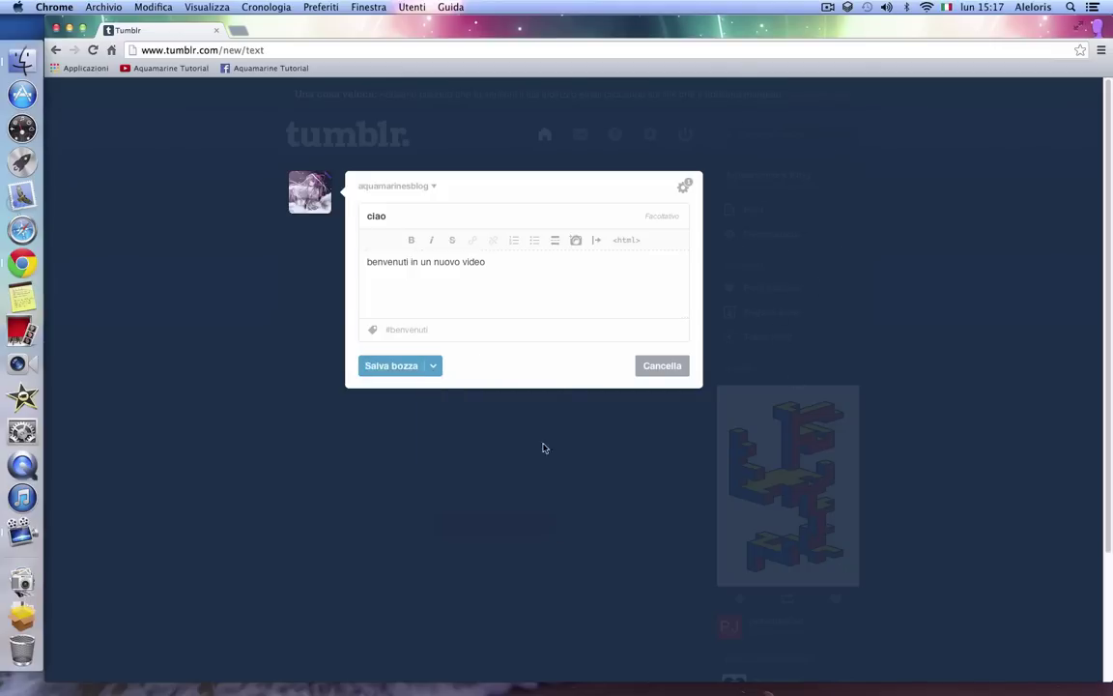
click(434, 365)
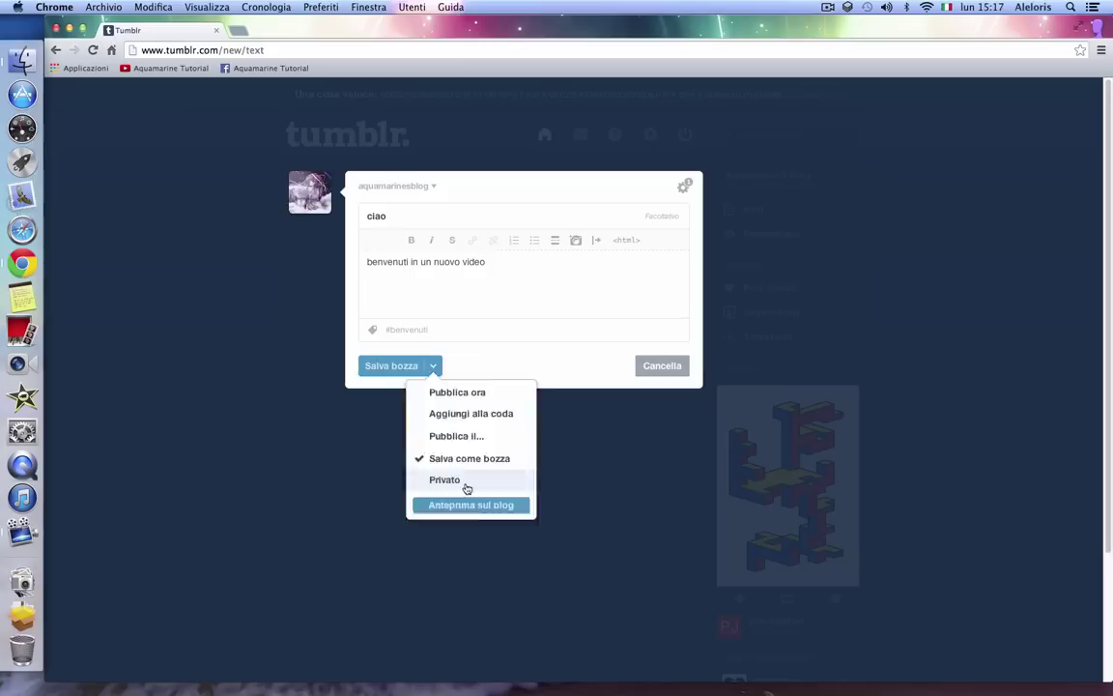
click(465, 478)
click(477, 369)
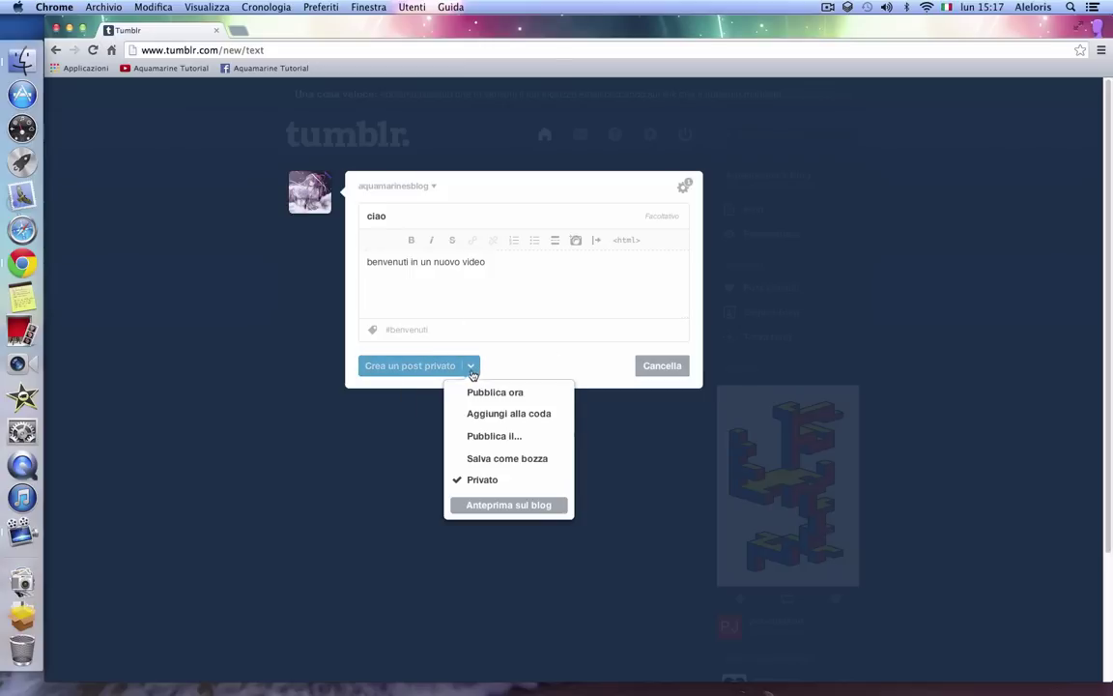
click(481, 396)
click(384, 367)
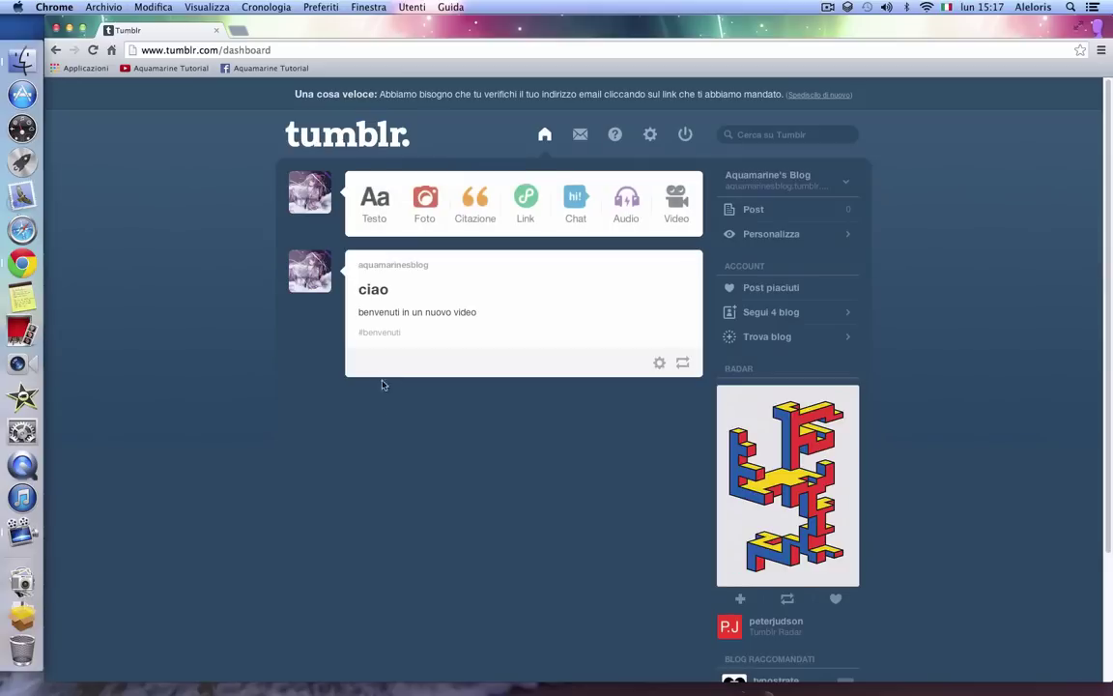
scroll(621, 357, down, 3)
scroll(351, 386, up, 3)
drag(356, 298, 556, 336)
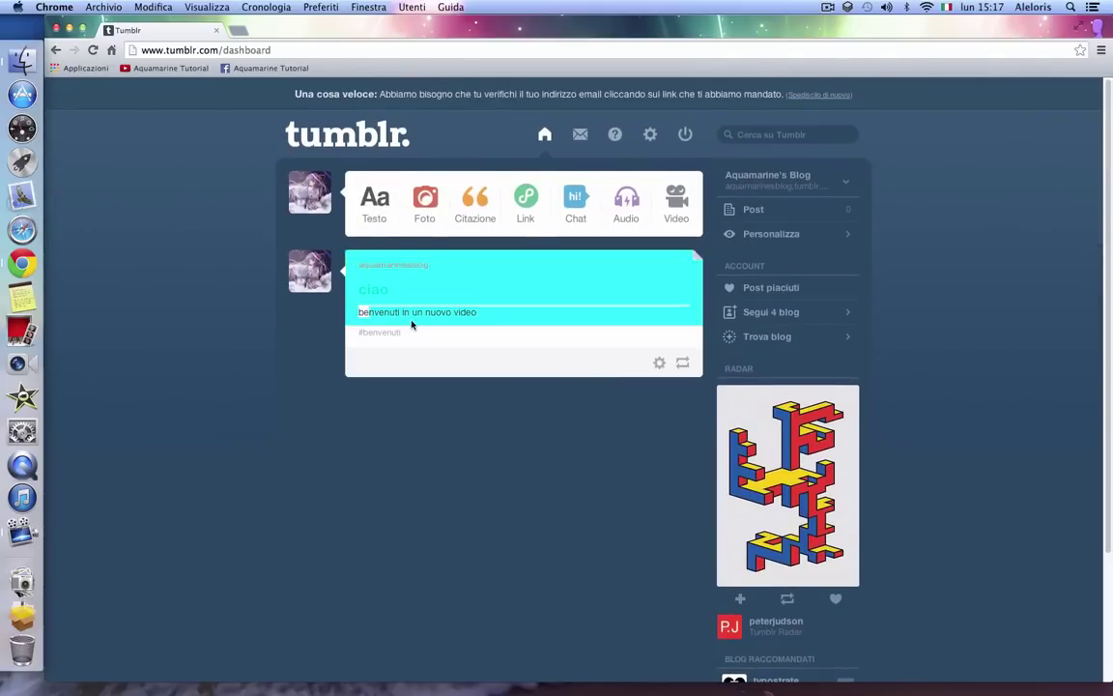
click(557, 336)
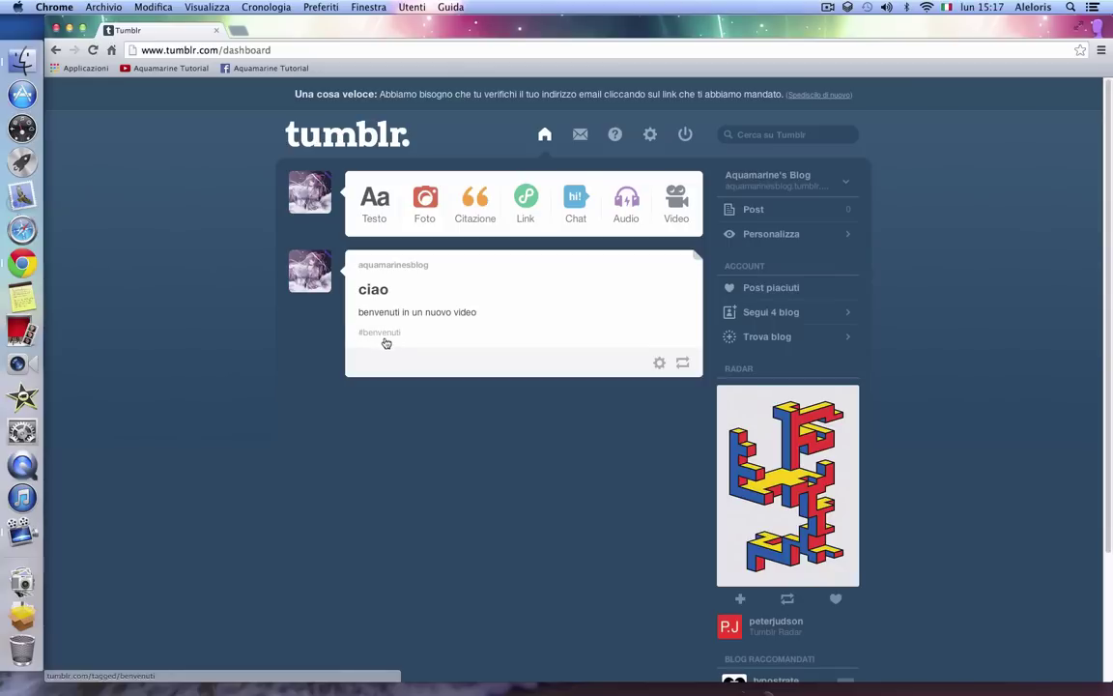
click(379, 334)
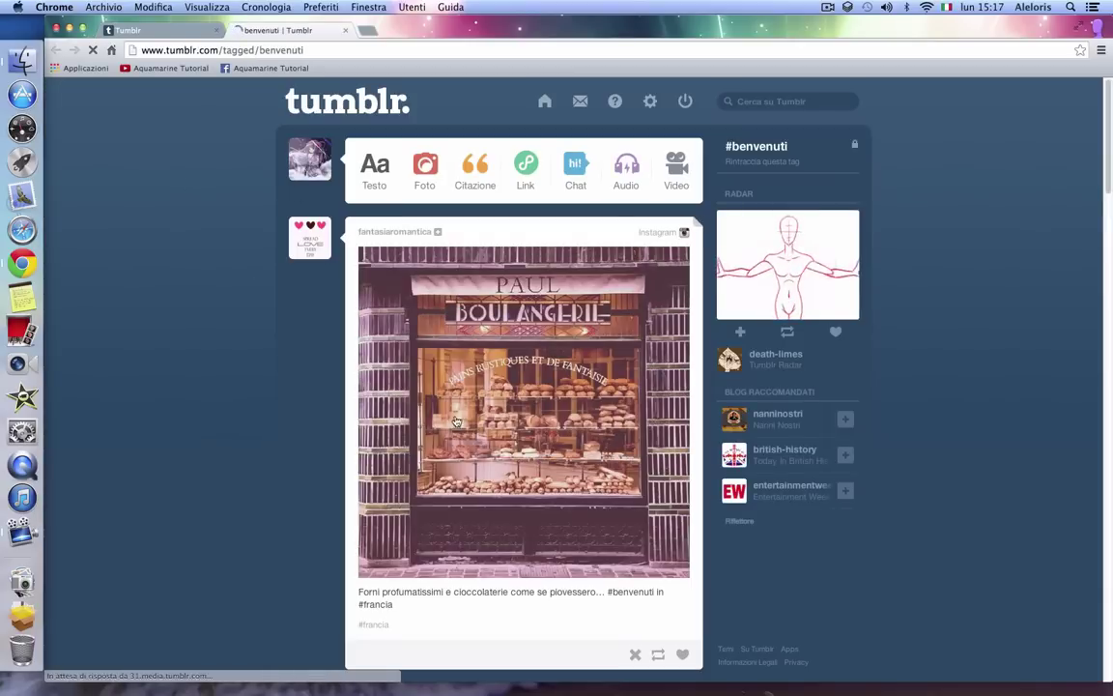
scroll(413, 457, down, 3)
scroll(413, 457, down, 1)
scroll(413, 457, down, 5)
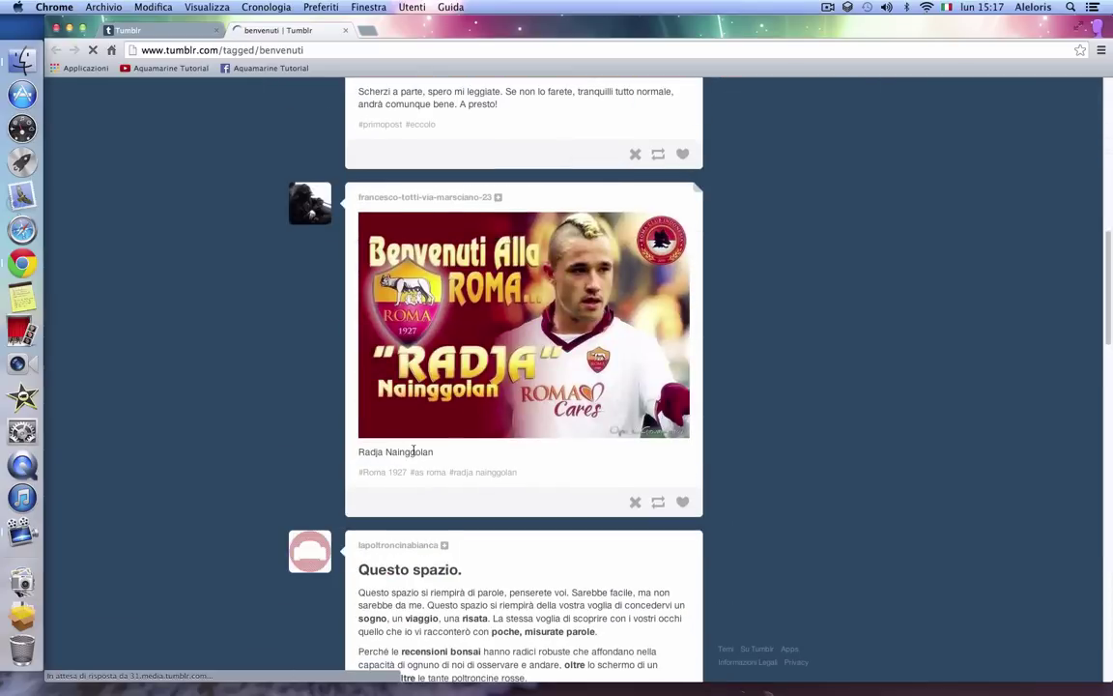
scroll(414, 457, down, 5)
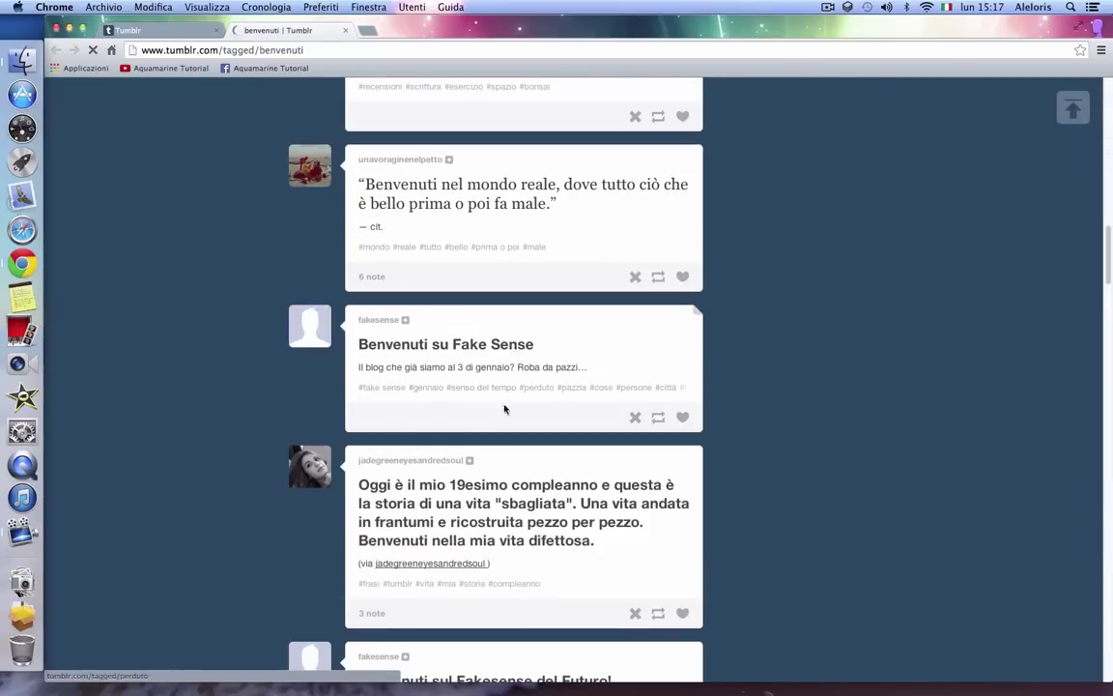
scroll(409, 445, down, 3)
scroll(408, 445, down, 5)
scroll(408, 445, down, 5)
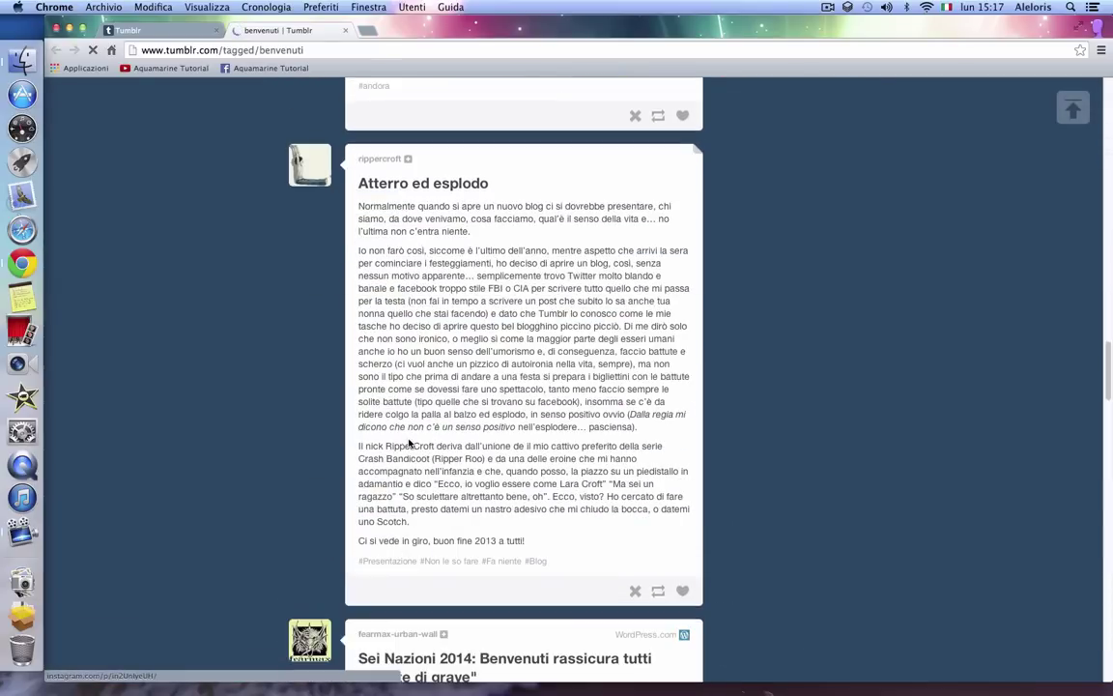
scroll(409, 443, down, 5)
scroll(409, 443, down, 3)
scroll(409, 444, down, 5)
scroll(407, 446, down, 5)
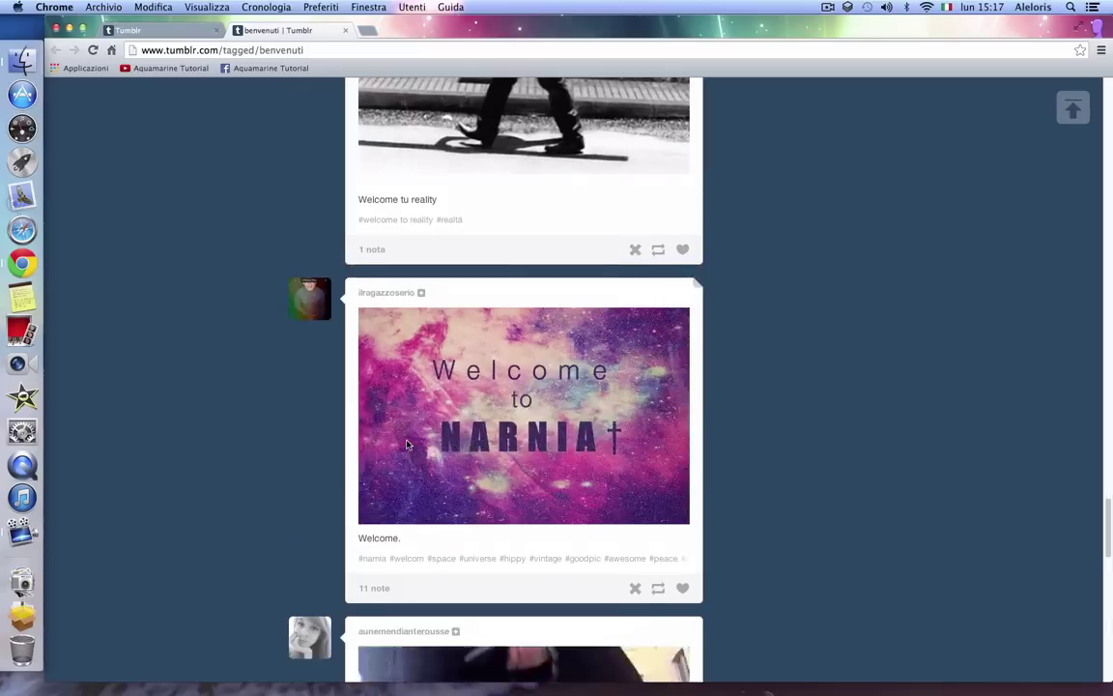
scroll(405, 447, down, 5)
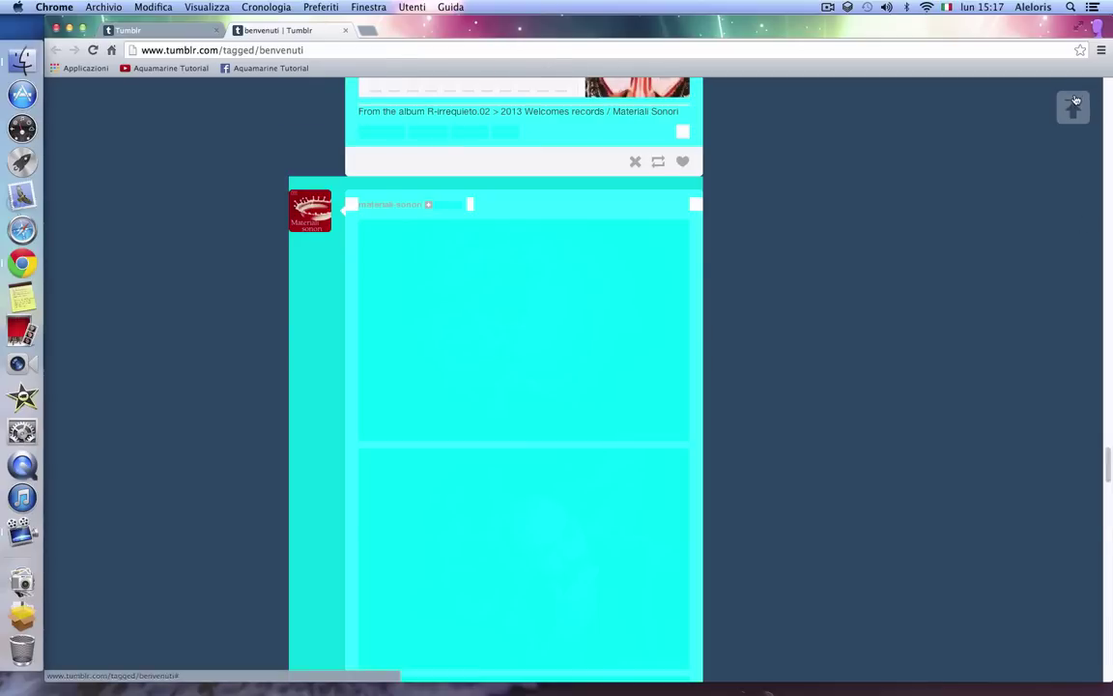
click(1071, 103)
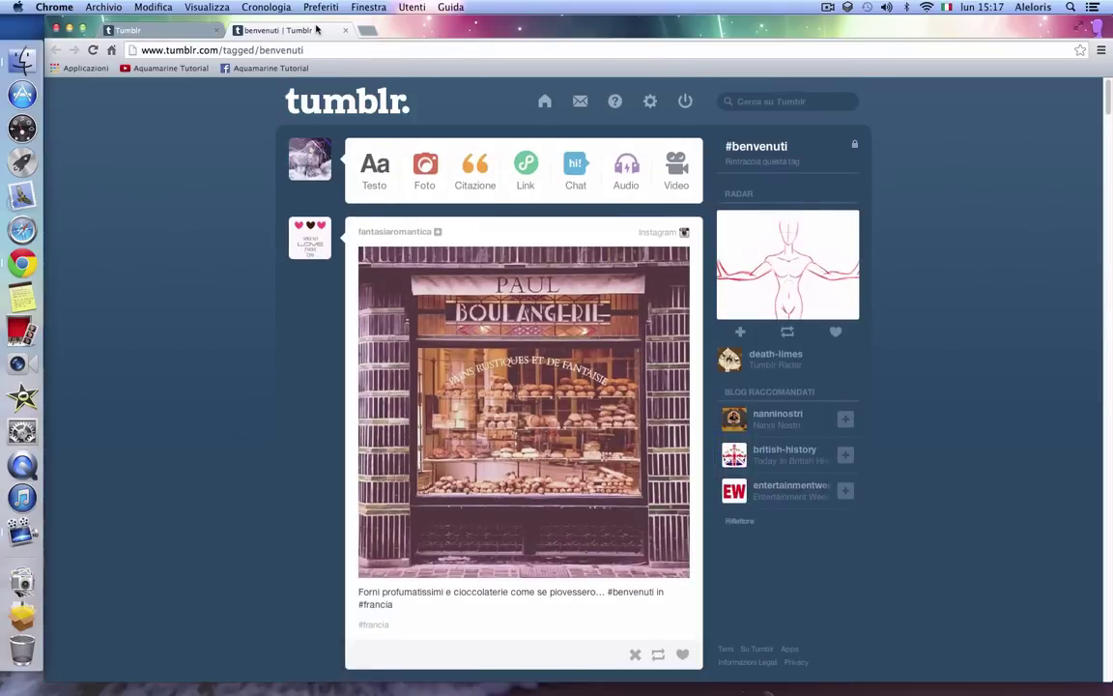
- Start a photo post with the blue-haired anime girl image from Anime immagini
click(345, 30)
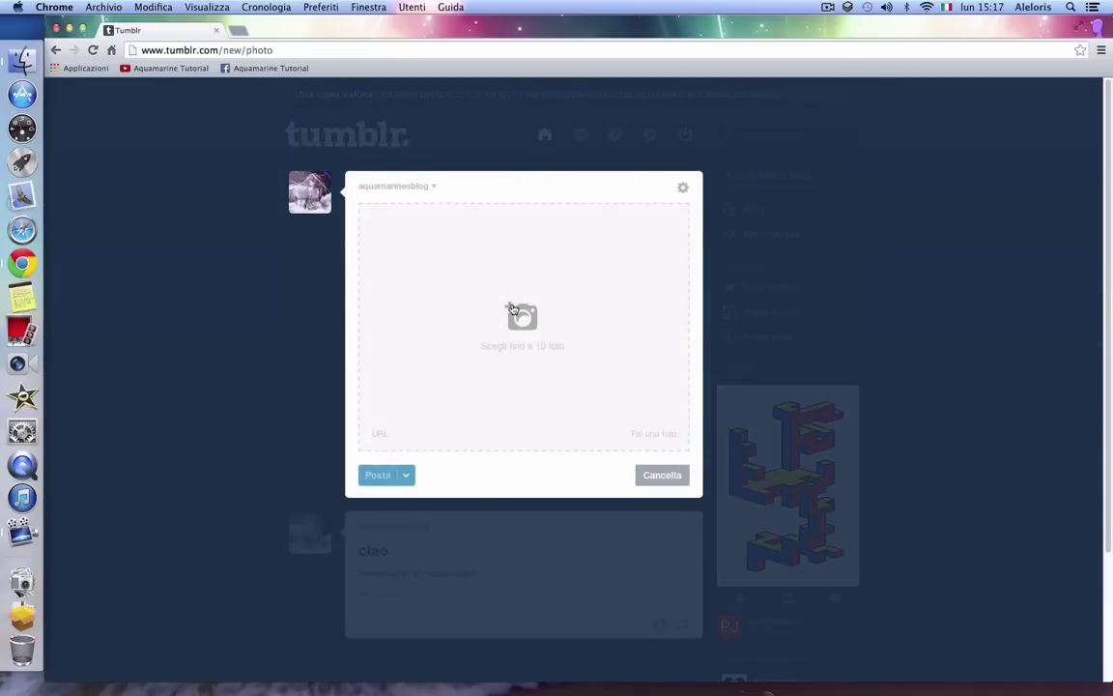
click(513, 309)
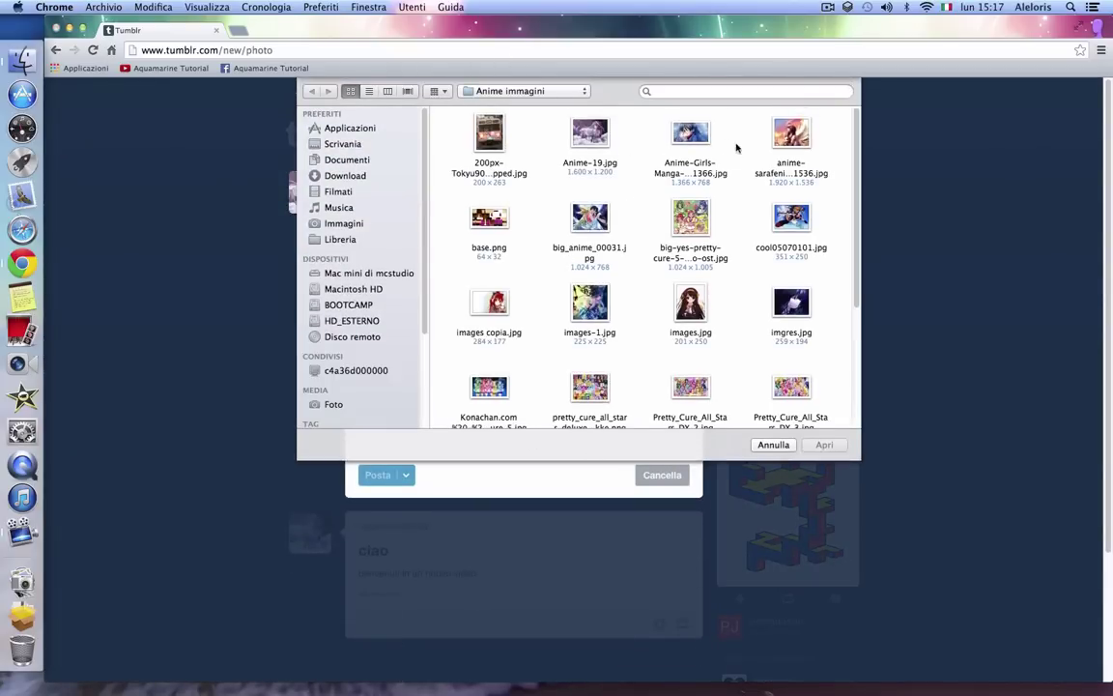
click(692, 135)
click(819, 444)
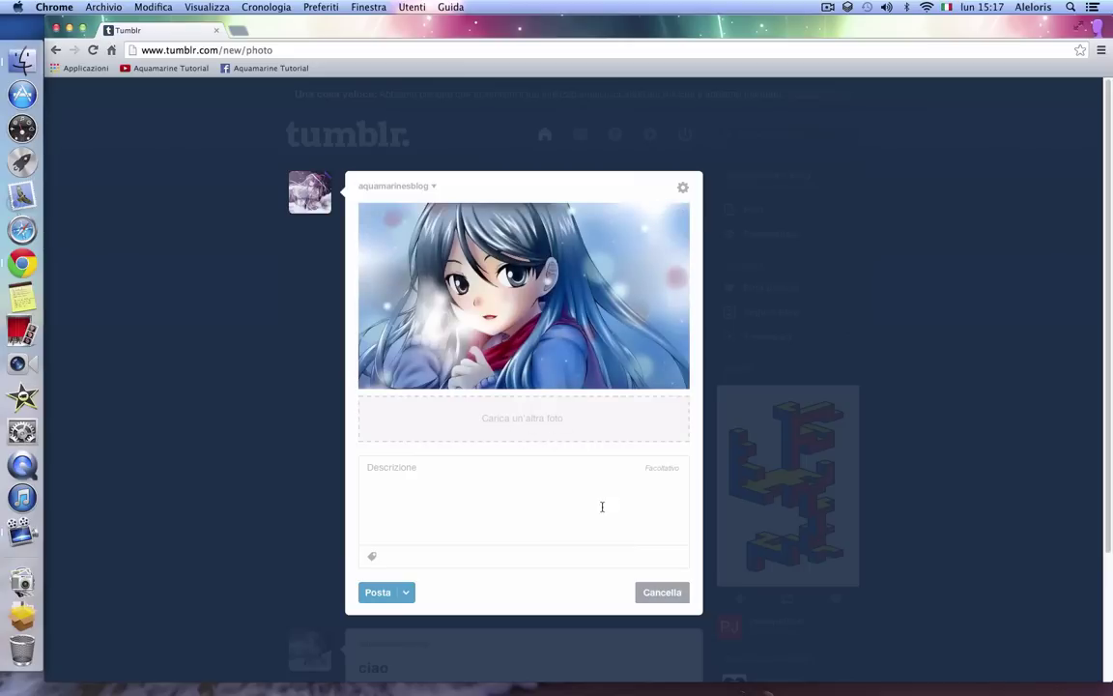
click(661, 400)
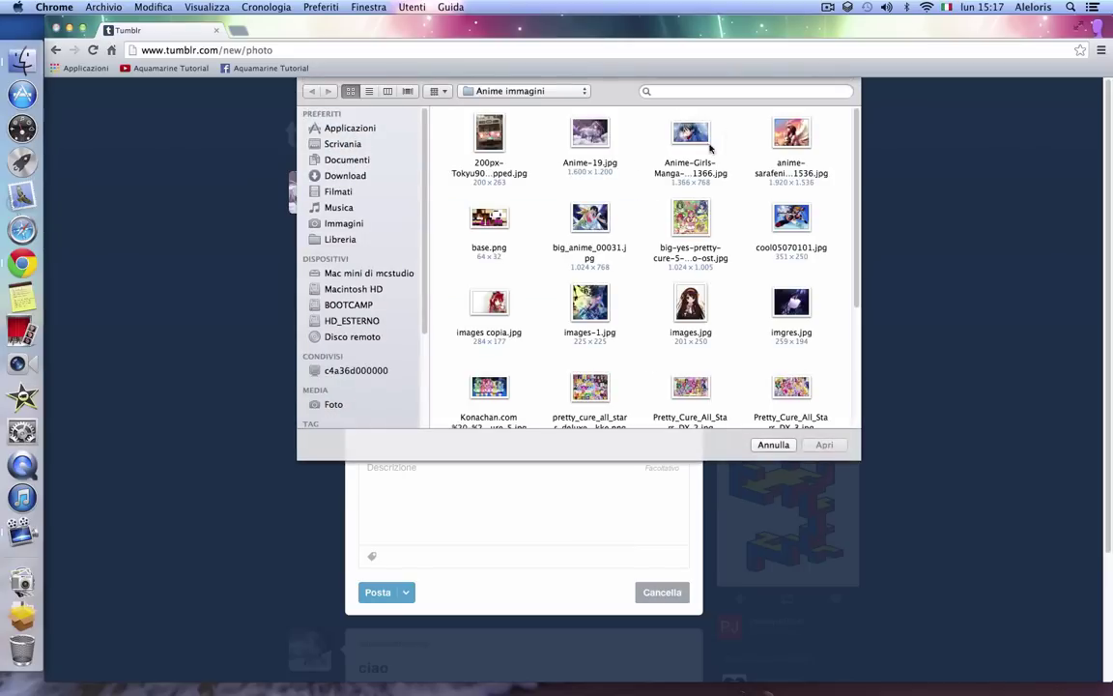
click(772, 444)
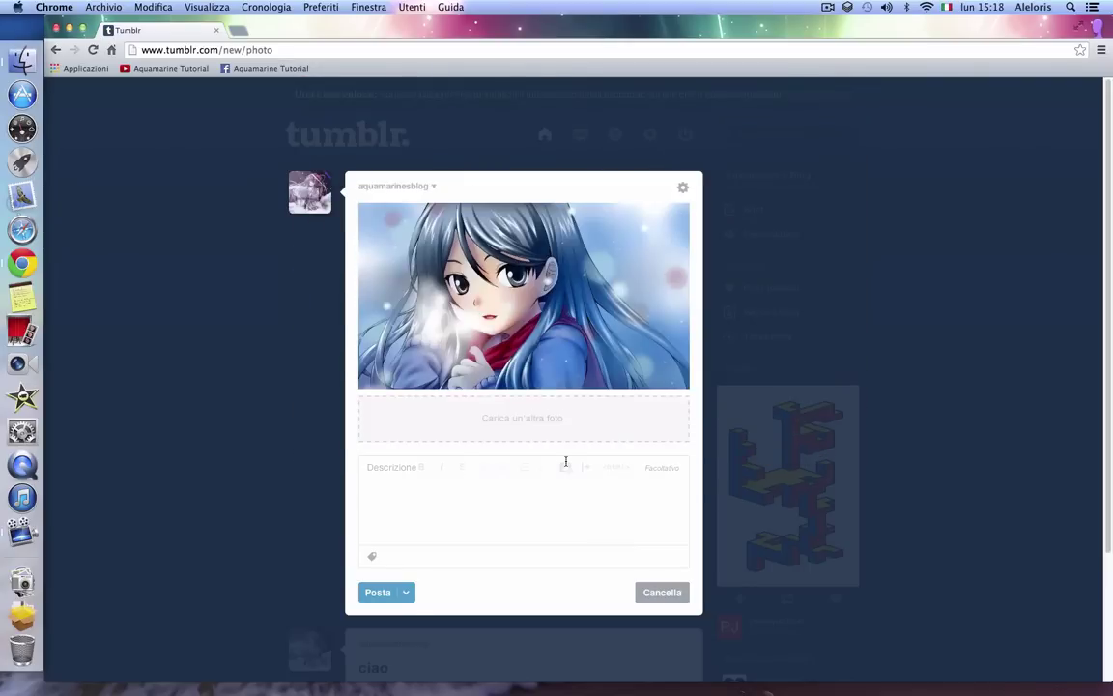
- Add the caption 'anime' and the #anime tag, then publish the photo post
click(474, 515)
text(anime)
click(683, 188)
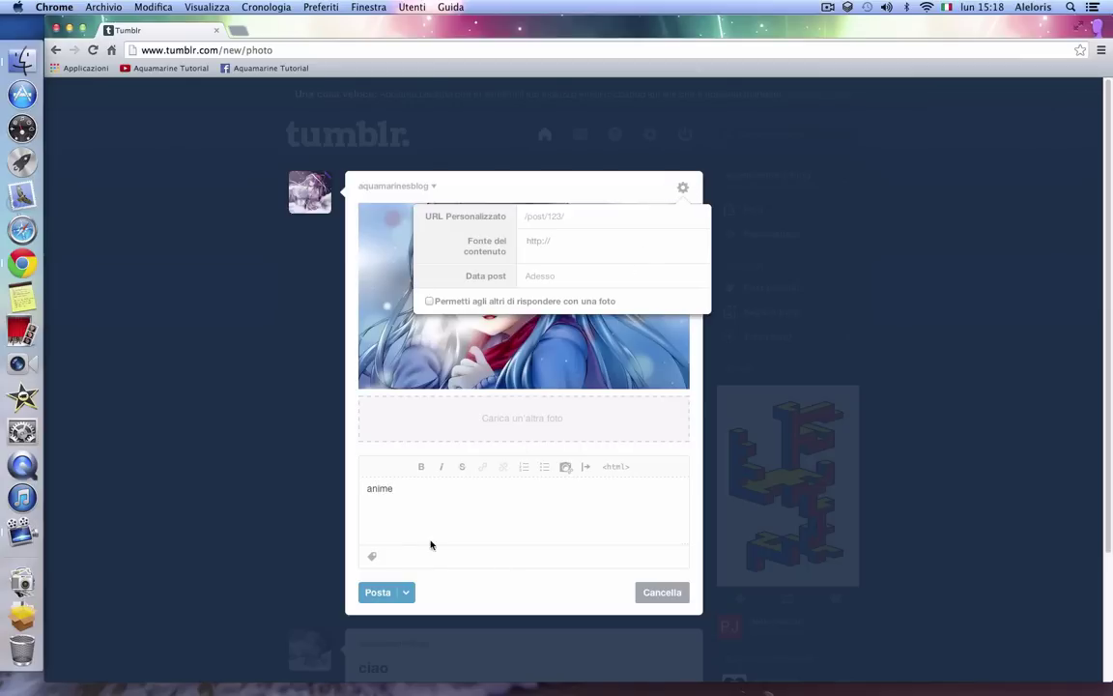
click(431, 545)
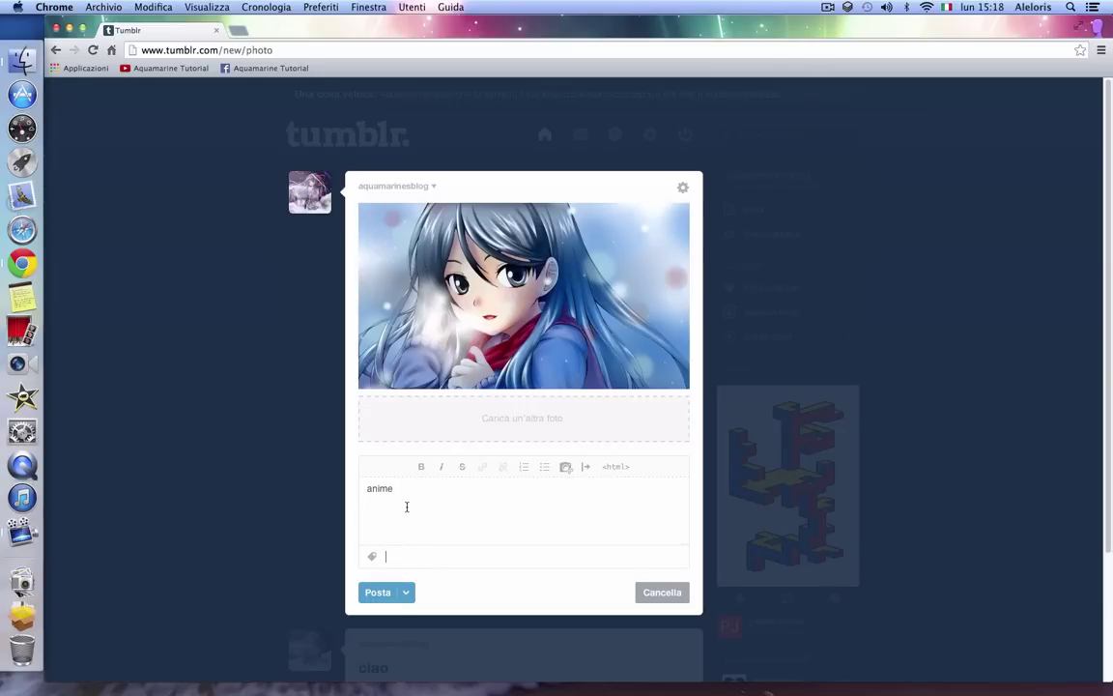
text(anie)
key(BackSpace)
key(BackSpace)
key(BackSpace)
text(E)
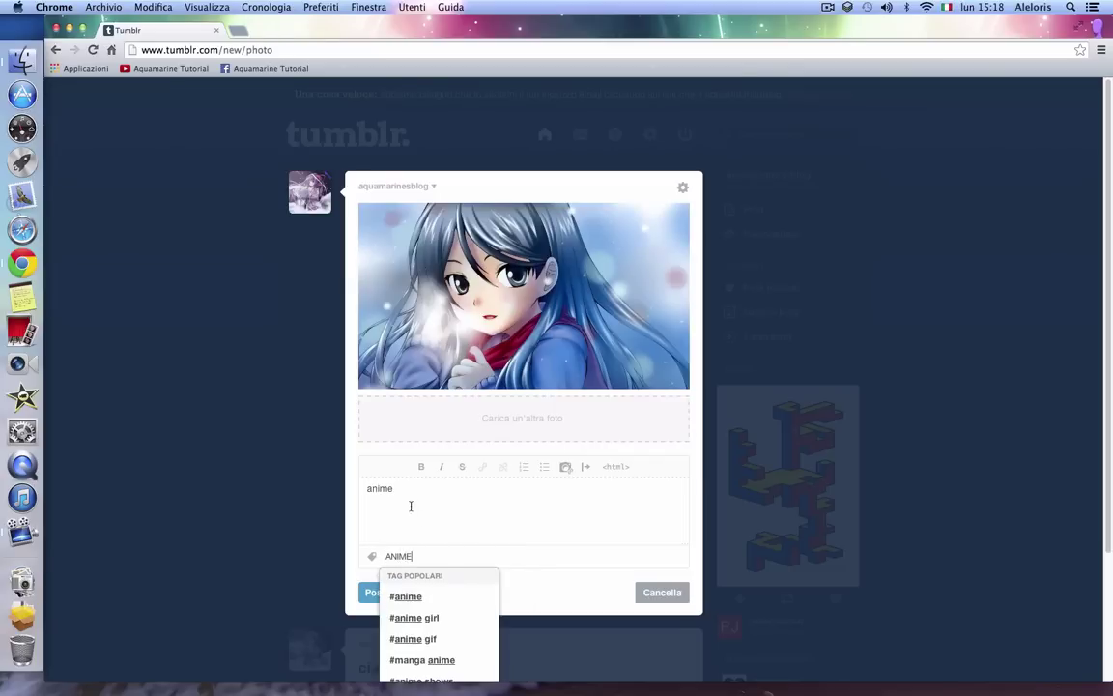
click(432, 597)
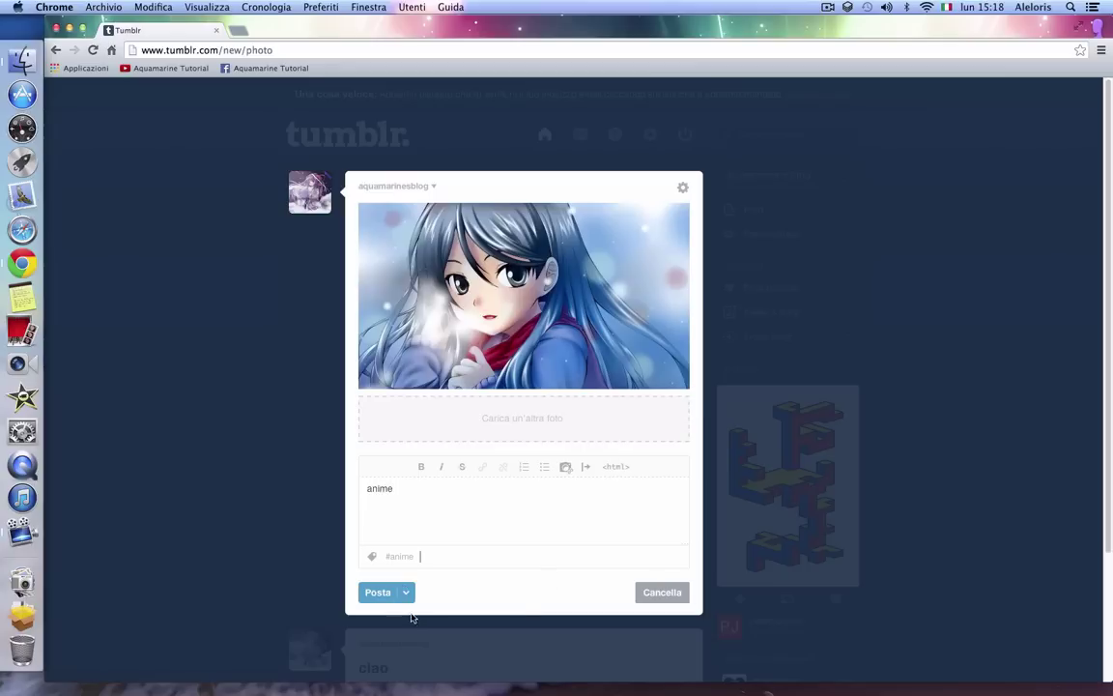
click(406, 592)
click(406, 594)
click(379, 595)
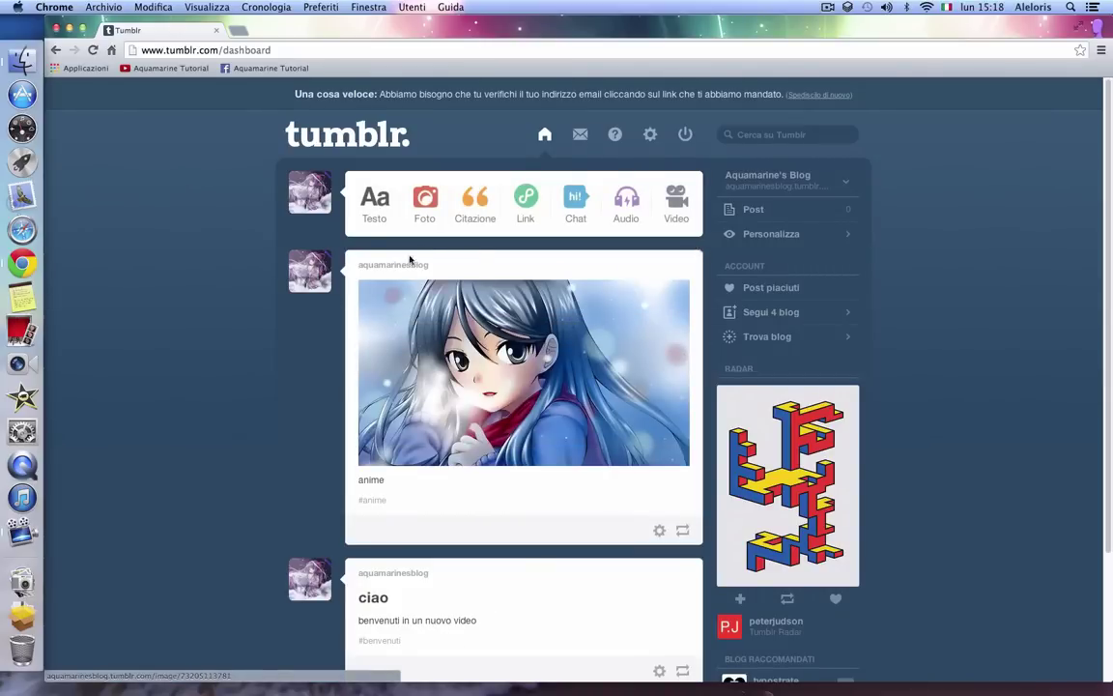
- Browse the posts tagged #anime, then return to the dashboard
click(376, 503)
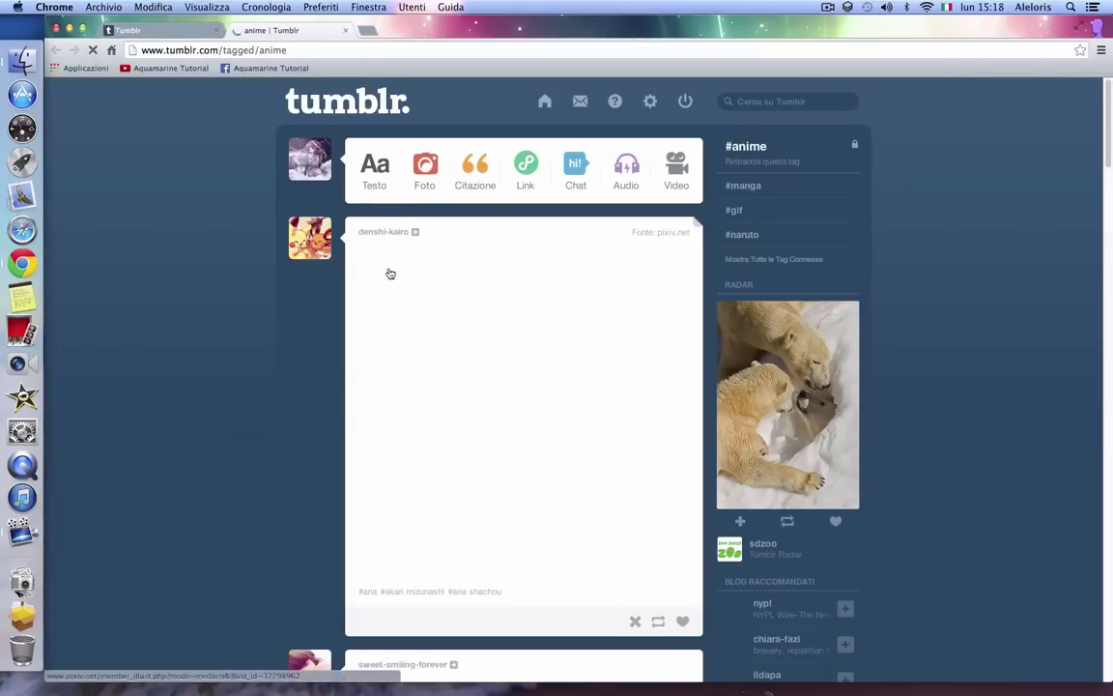
scroll(390, 275, down, 3)
scroll(415, 276, down, 10)
scroll(454, 285, down, 10)
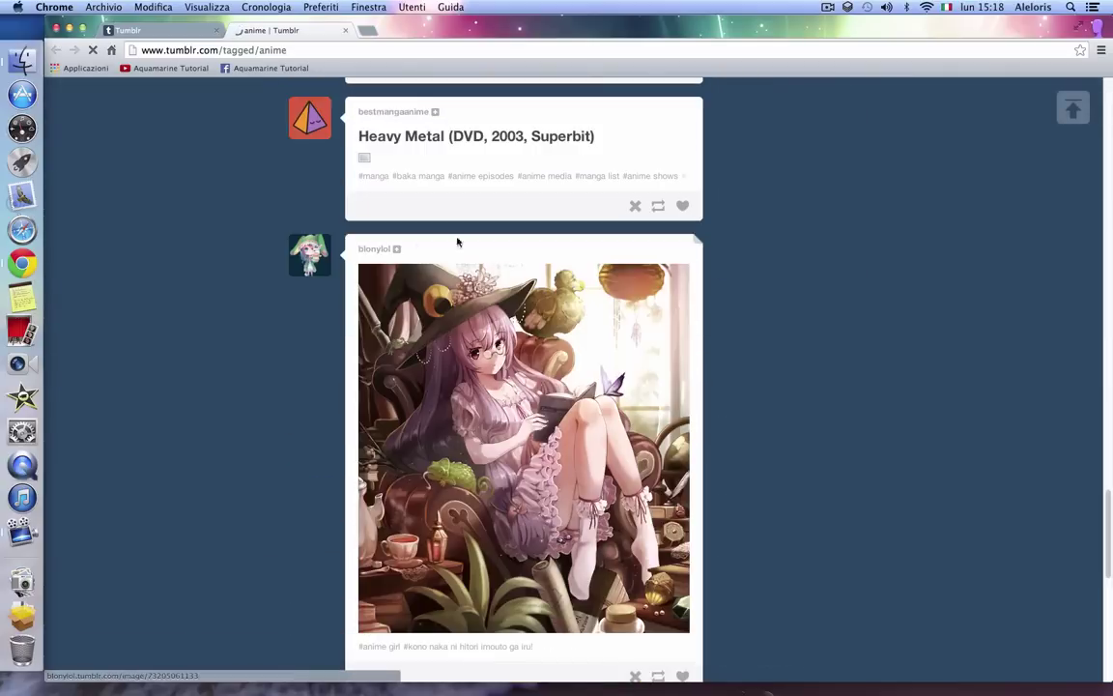
scroll(388, 283, up, 15)
scroll(387, 283, up, 10)
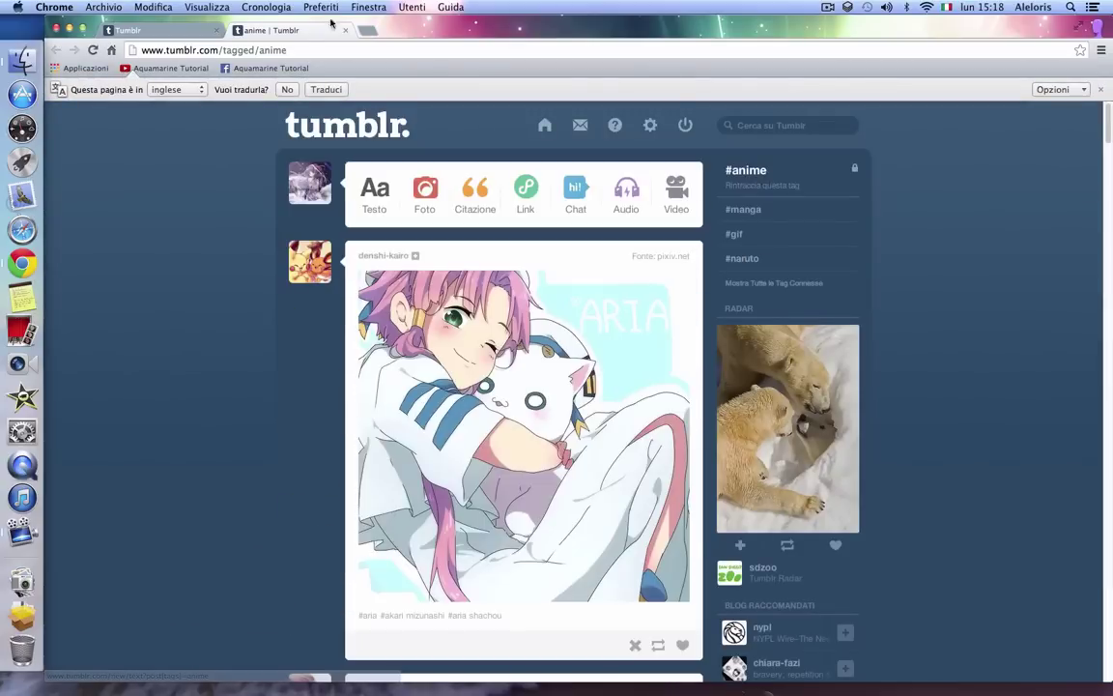
click(347, 31)
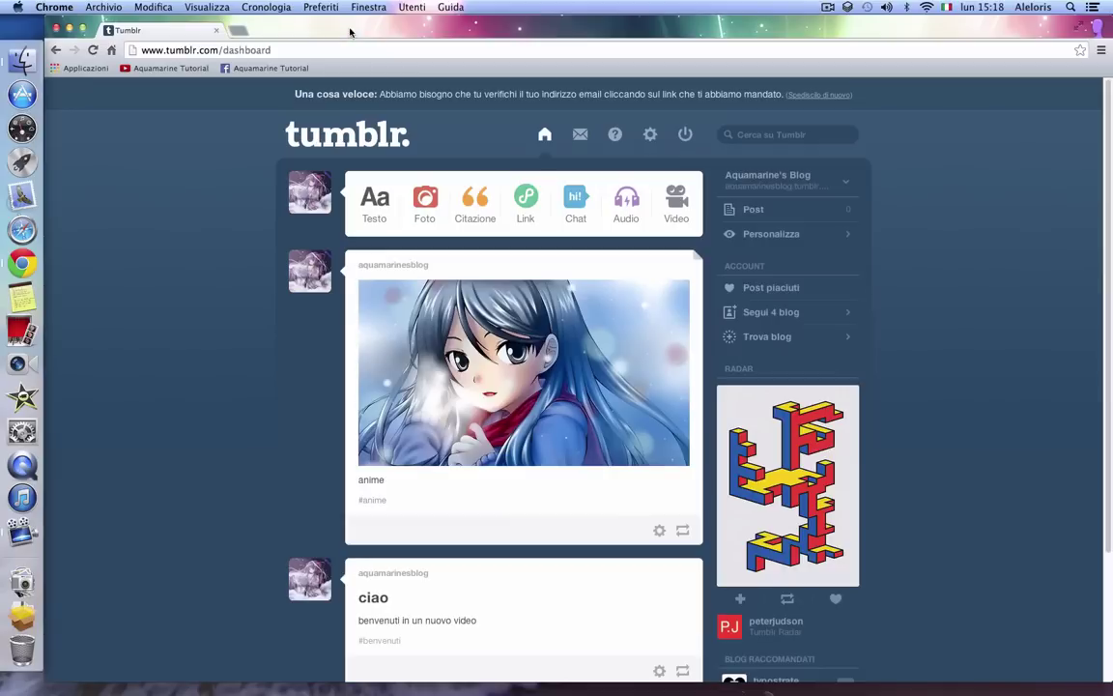
- Search Tumblr for 'anime', then start a new quote post
click(760, 131)
text(anime)
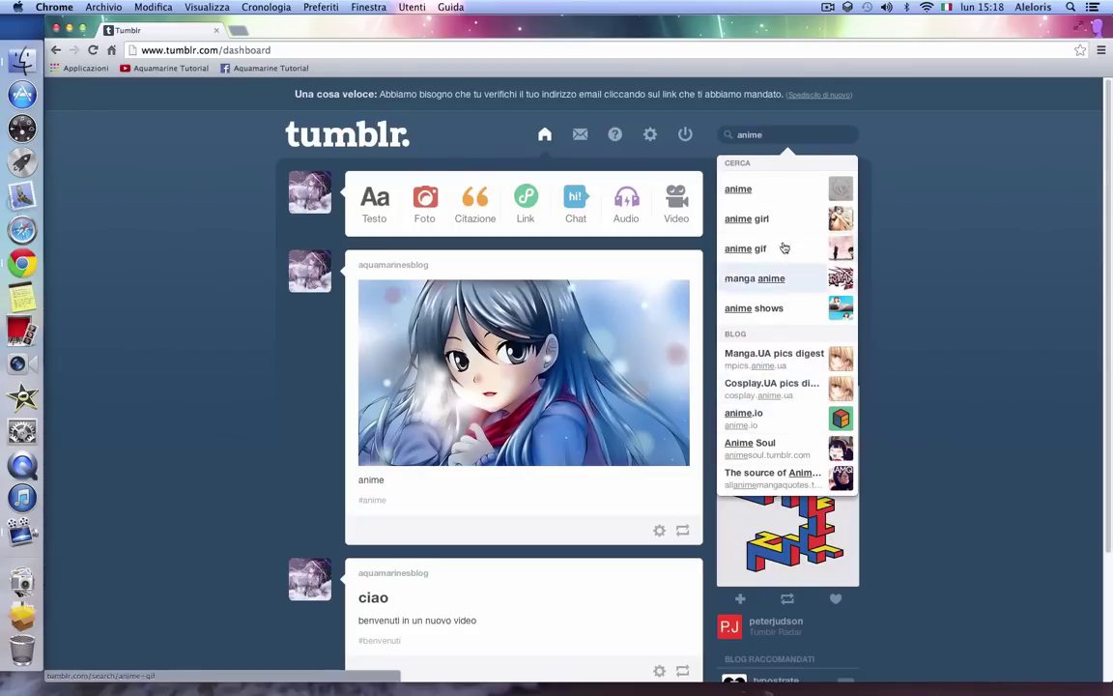
click(907, 211)
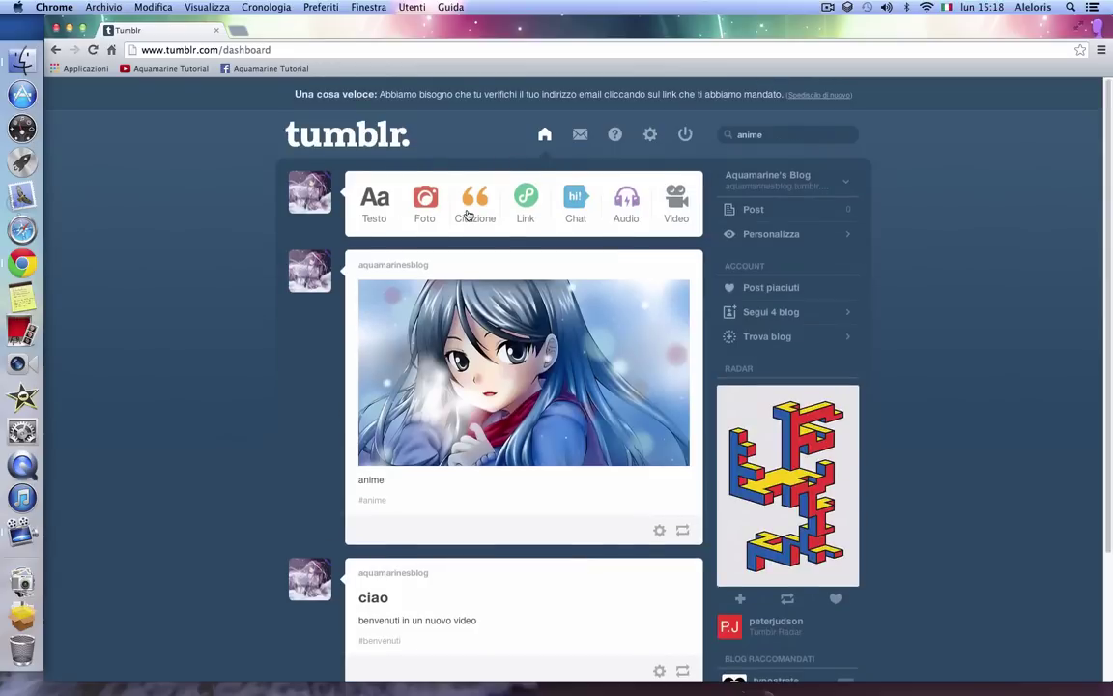
click(469, 209)
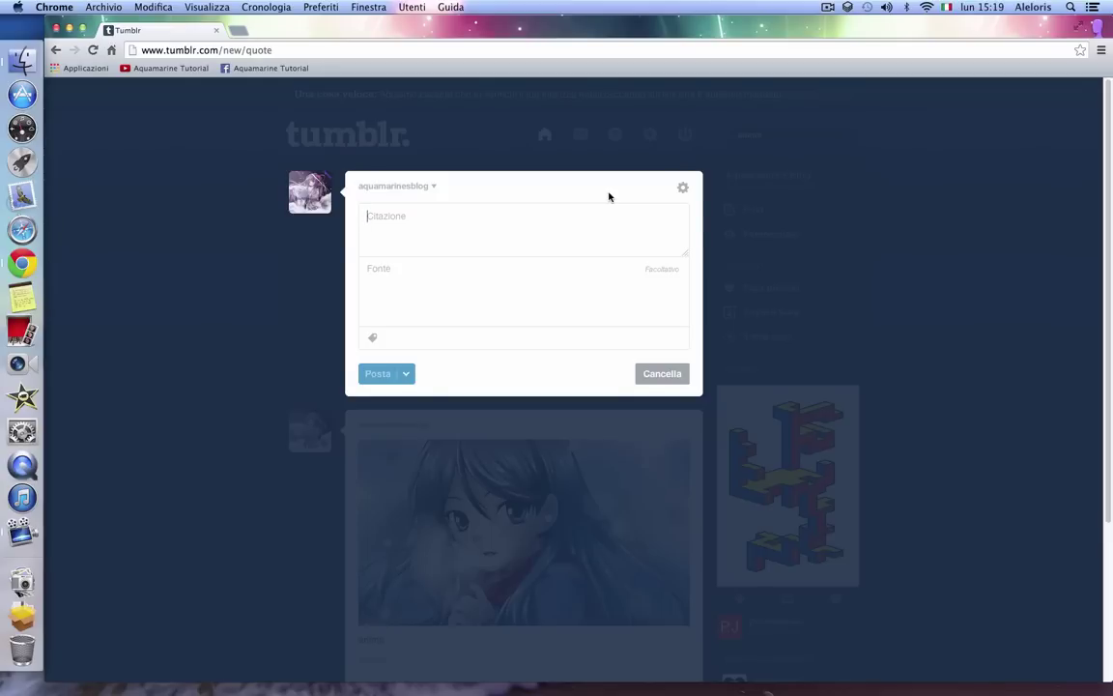
- Publish the quote 'nsfuhsoshsdfsdbsdbobo kjsbdvds' with source 'osudhdsoh' and tags dfdf, df, dfgfdg
text(nsfuhsoshsdfsdbsdbobo )
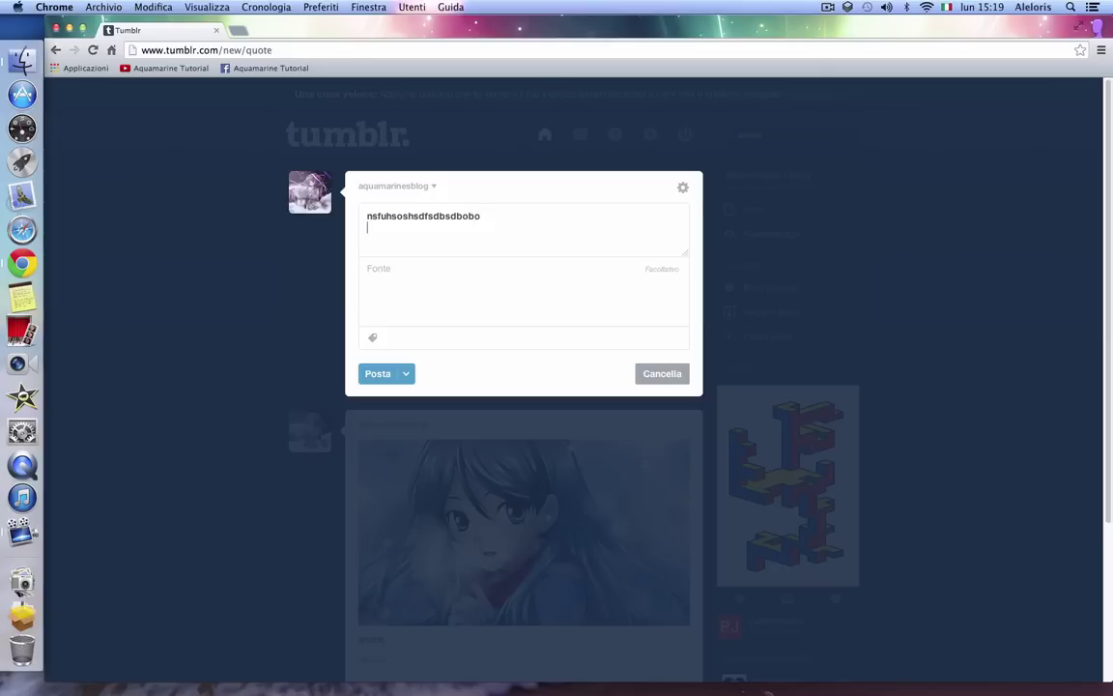
text(kjsbdvds)
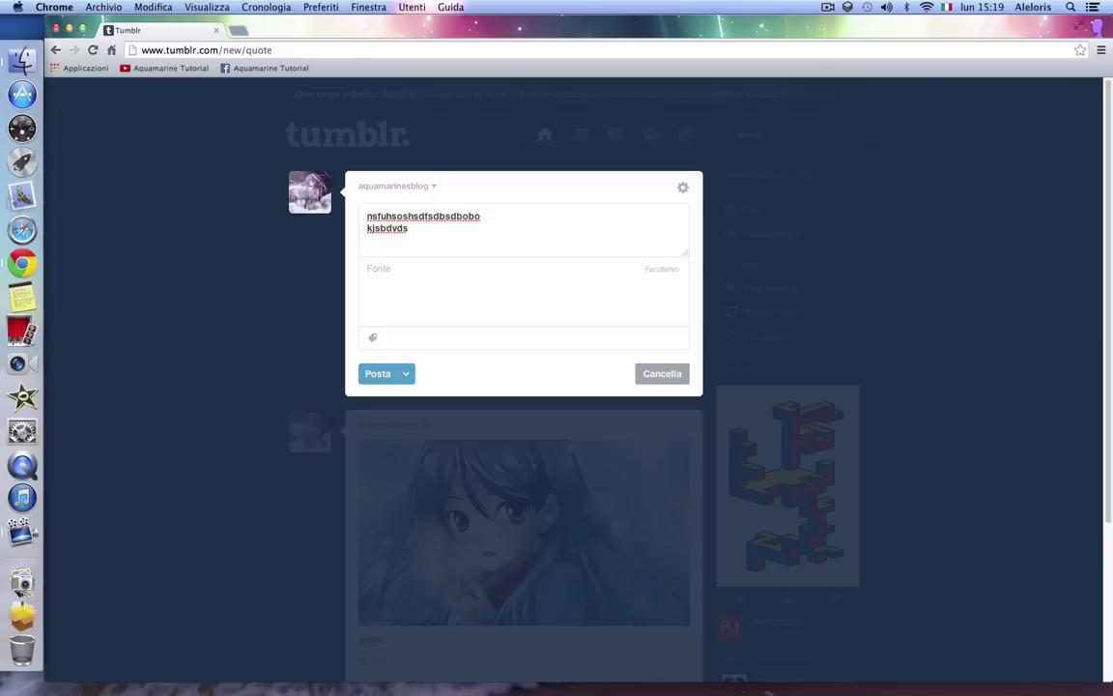
click(387, 270)
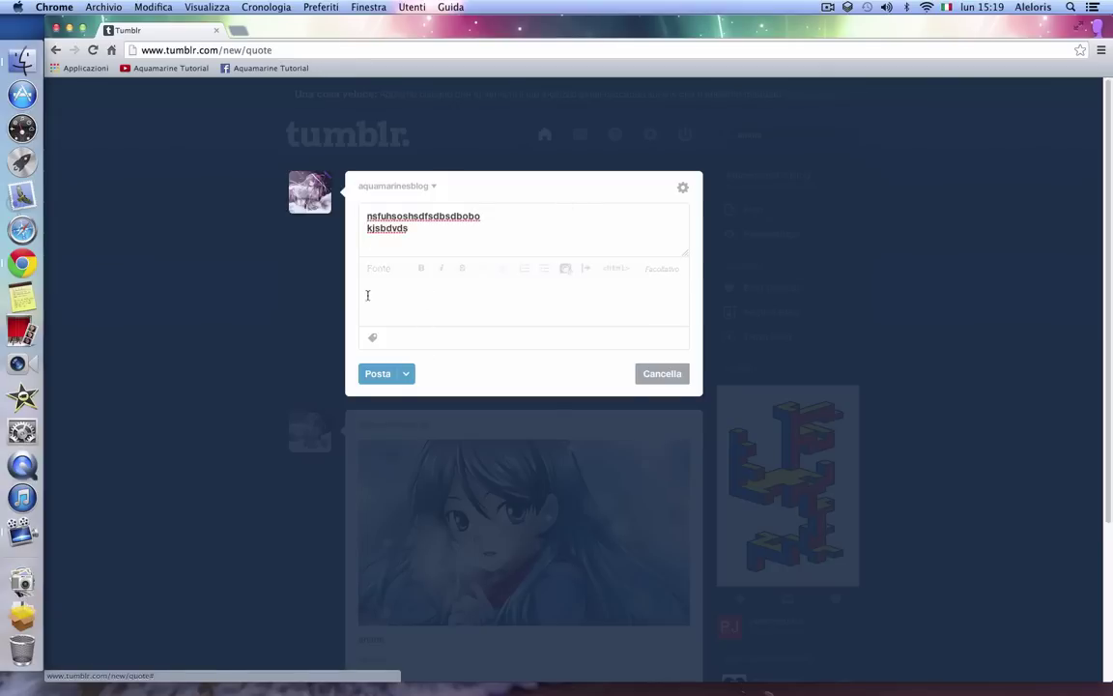
text(bfsdosudhdsoh dfofhdodshoq)
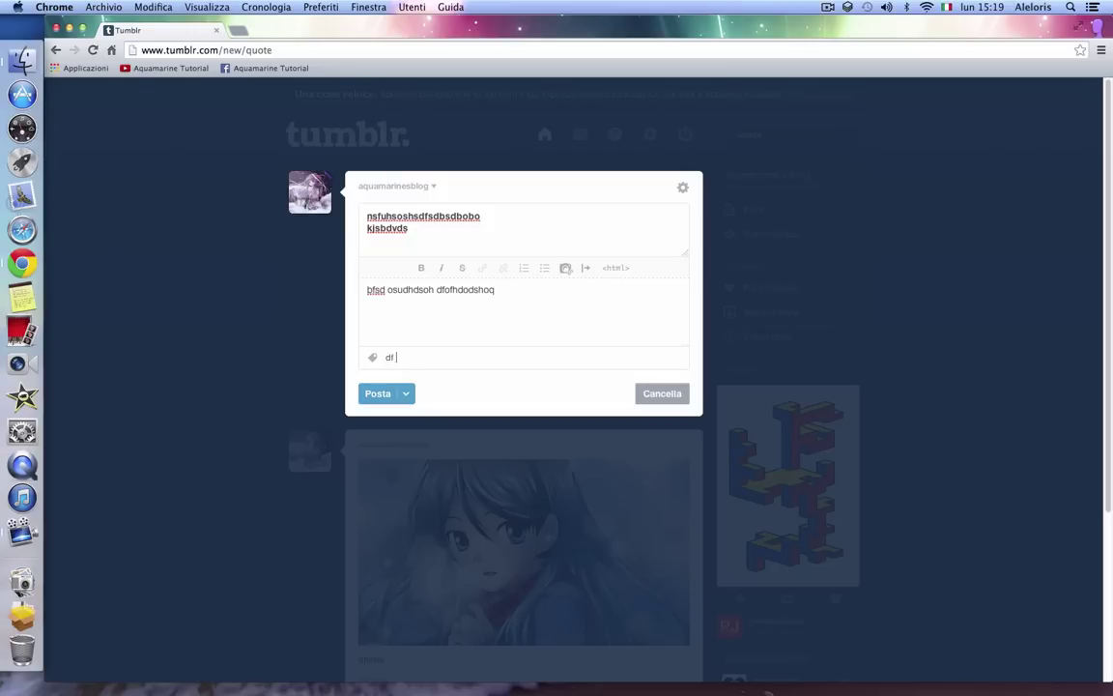
text(df df dfgfdg)
click(414, 390)
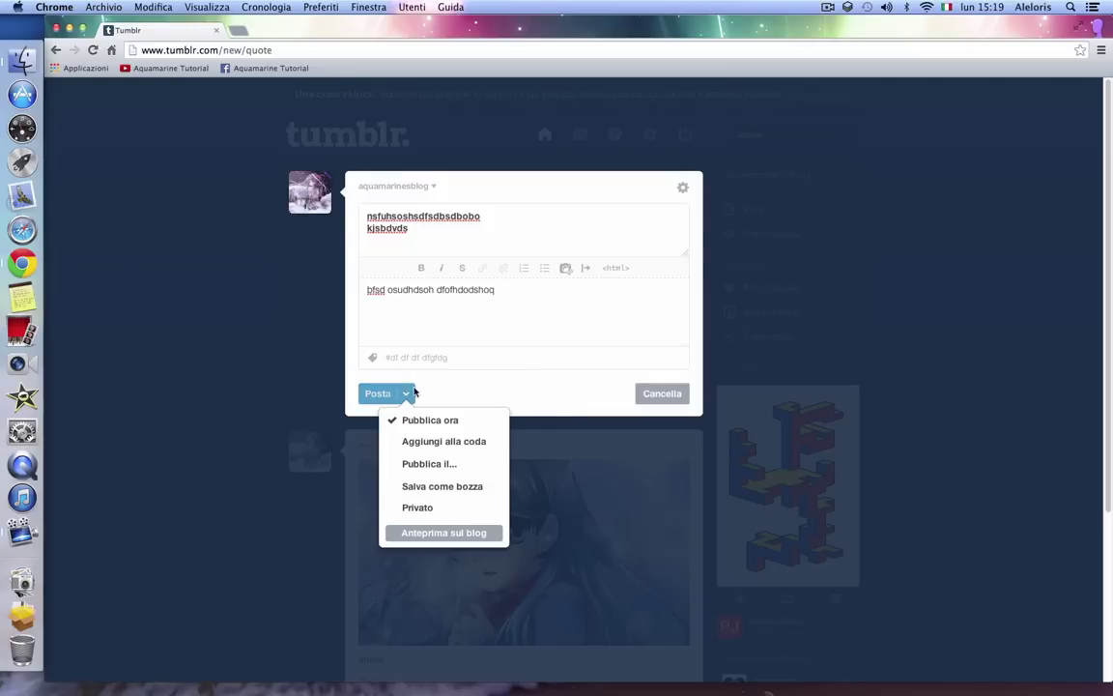
click(375, 392)
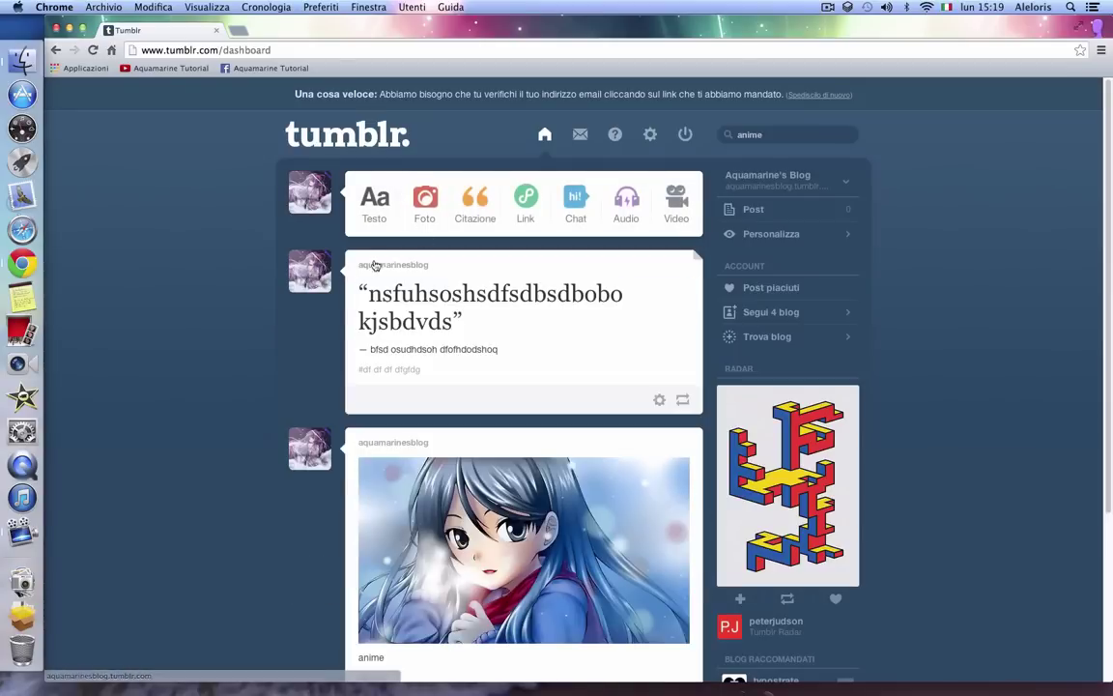
drag(366, 285, 453, 295)
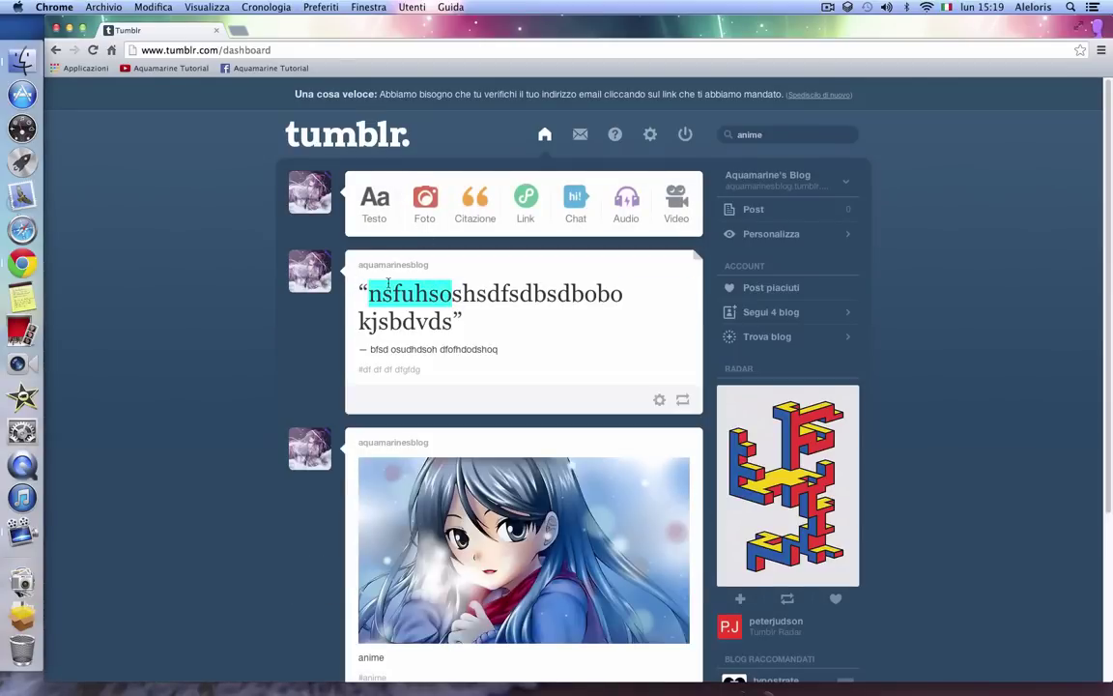
click(363, 290)
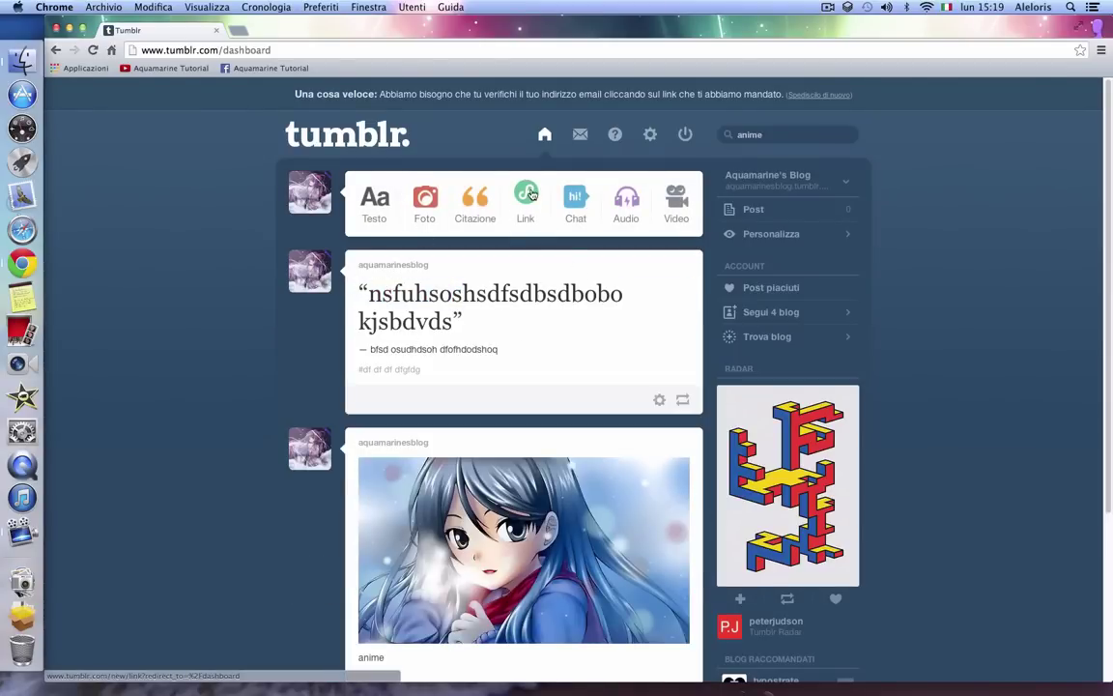
- Start a link post and copy the Aquamarine Tutorial YouTube channel's address from another tab
click(528, 203)
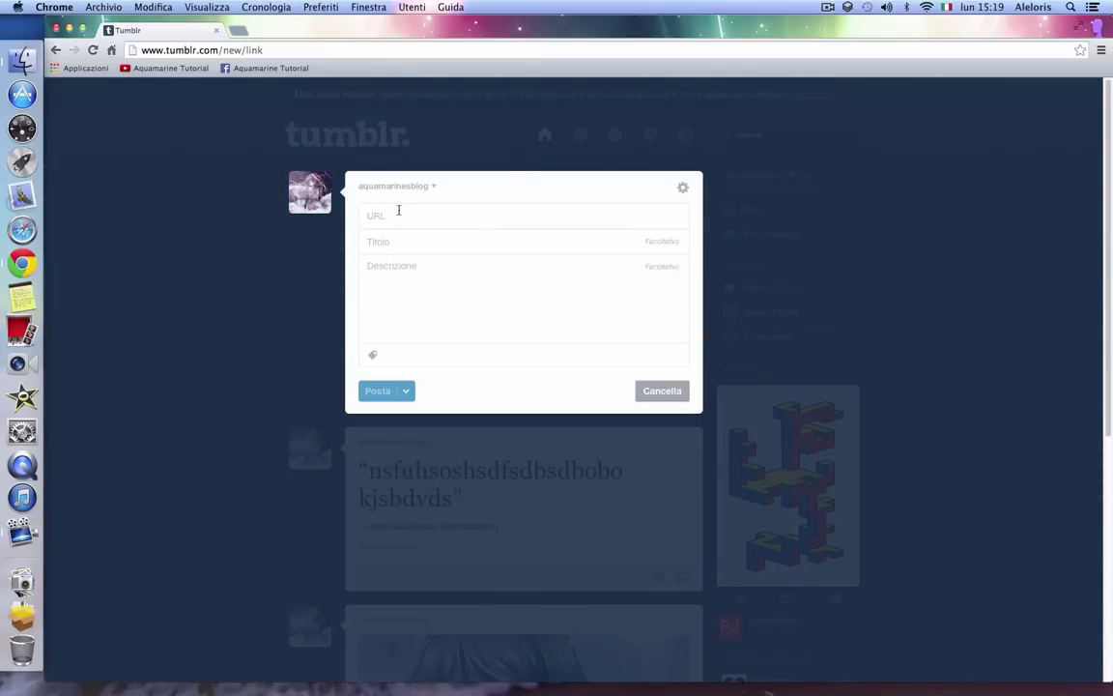
click(235, 30)
text(www.youtube.com/channel/UCJXMD1vbHfgTZMaiRu3dpwA)
key(Return)
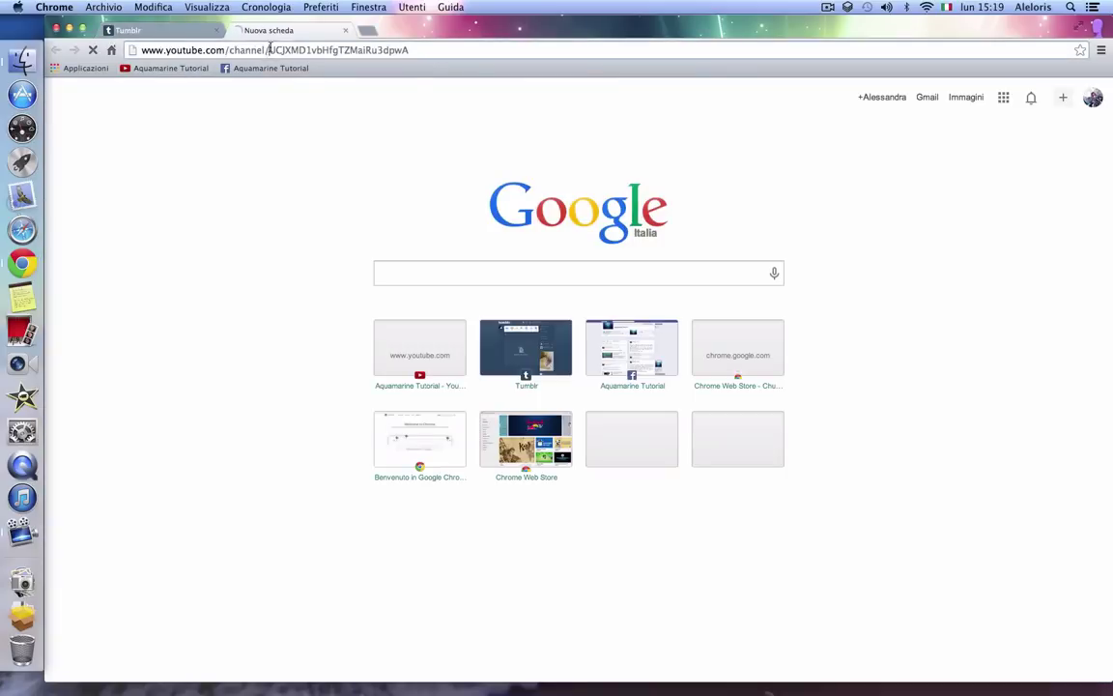
right_click(272, 47)
click(302, 77)
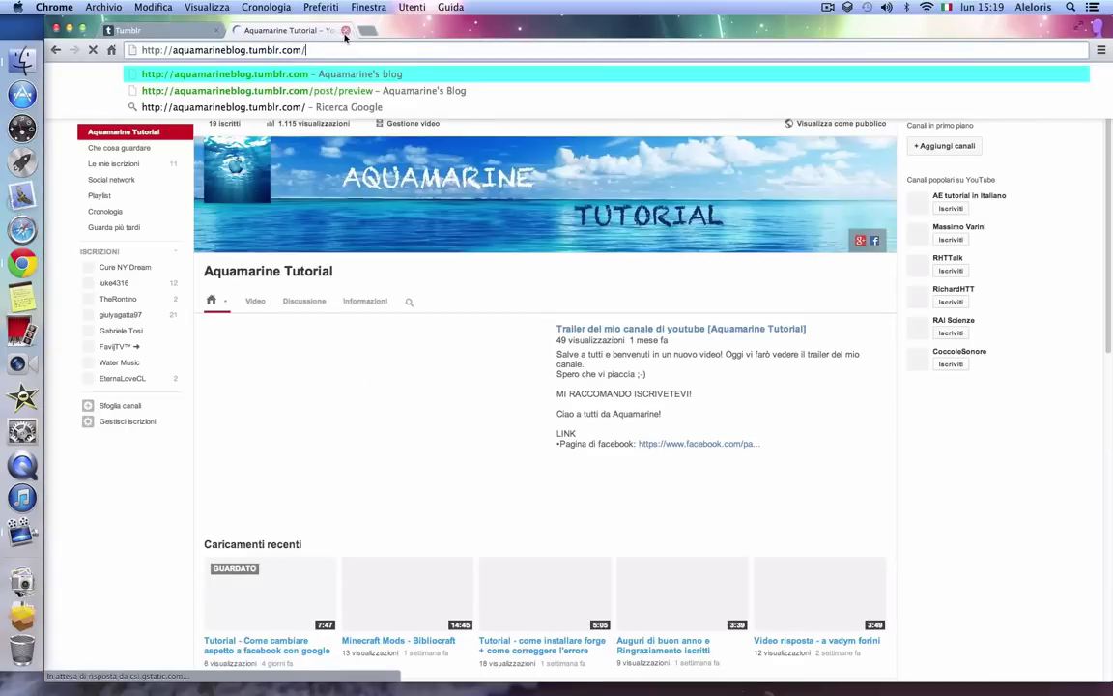
key(super+w)
key(super+t)
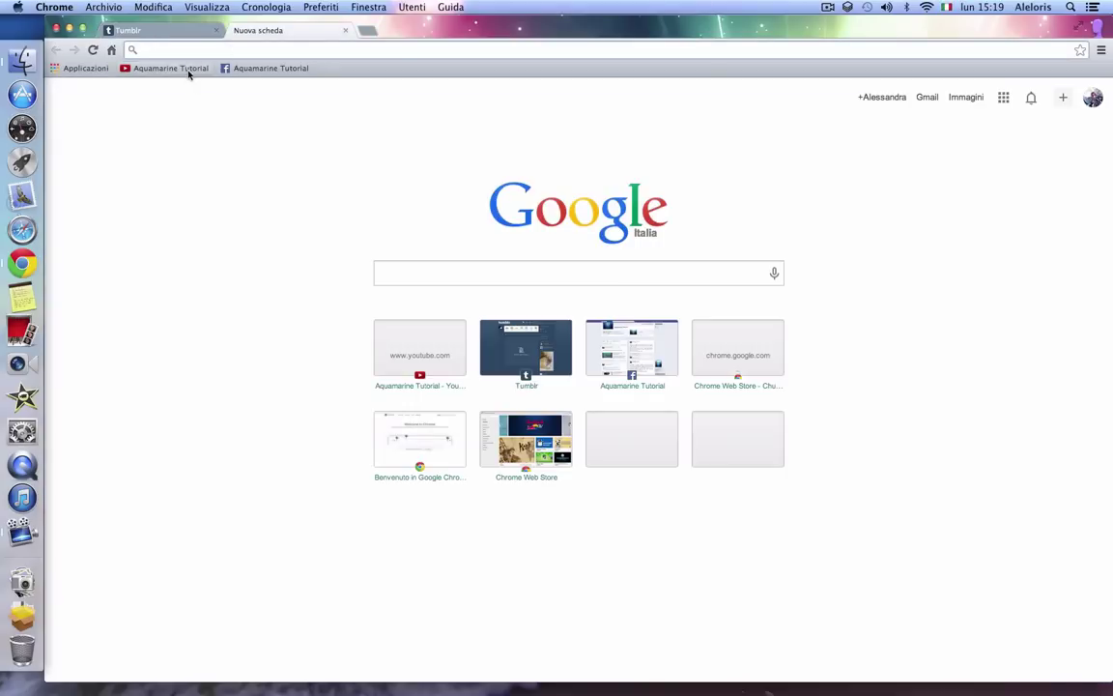
click(189, 71)
right_click(189, 50)
click(209, 67)
click(193, 35)
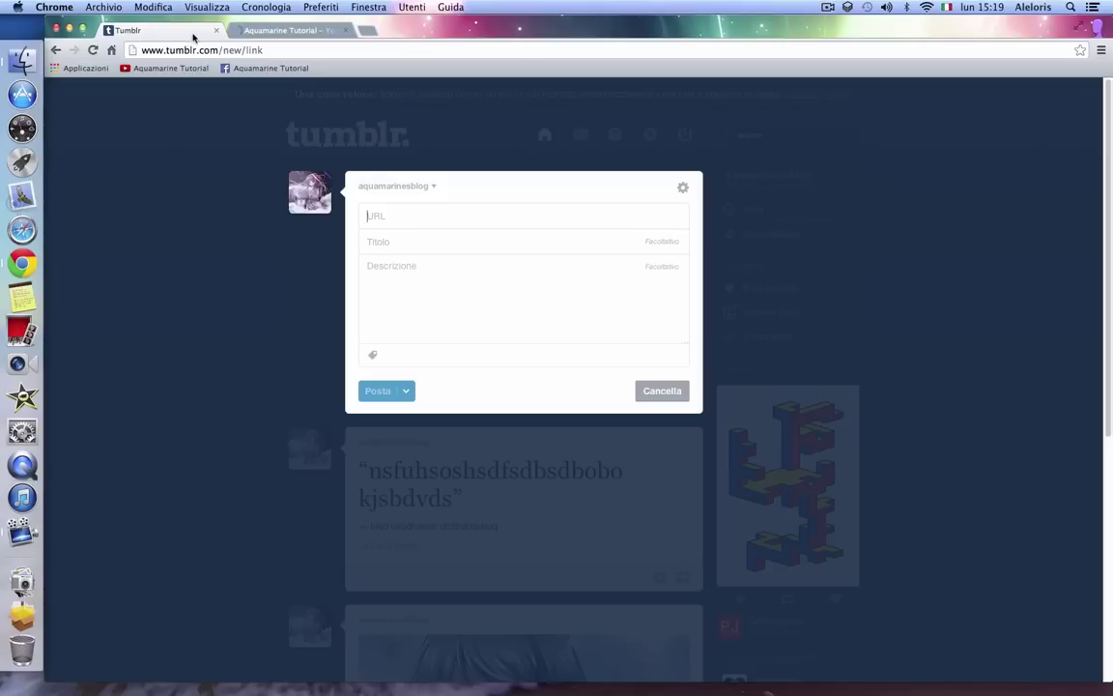
- Paste the channel address as the link, tag it gjh and jhg, and publish
right_click(399, 209)
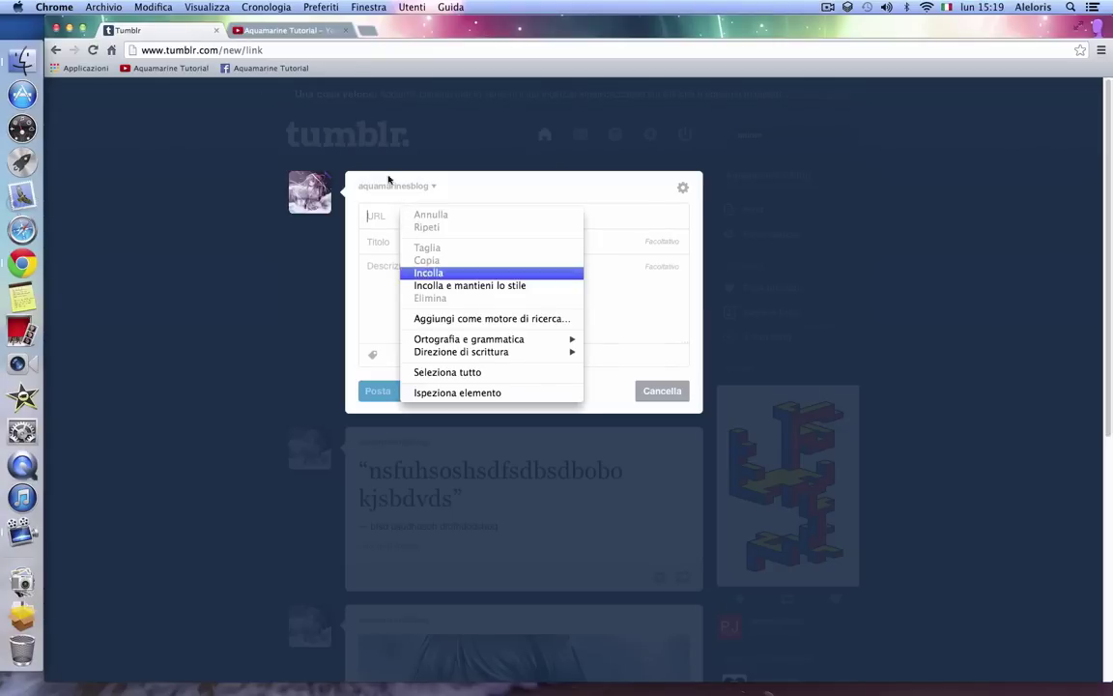
click(430, 273)
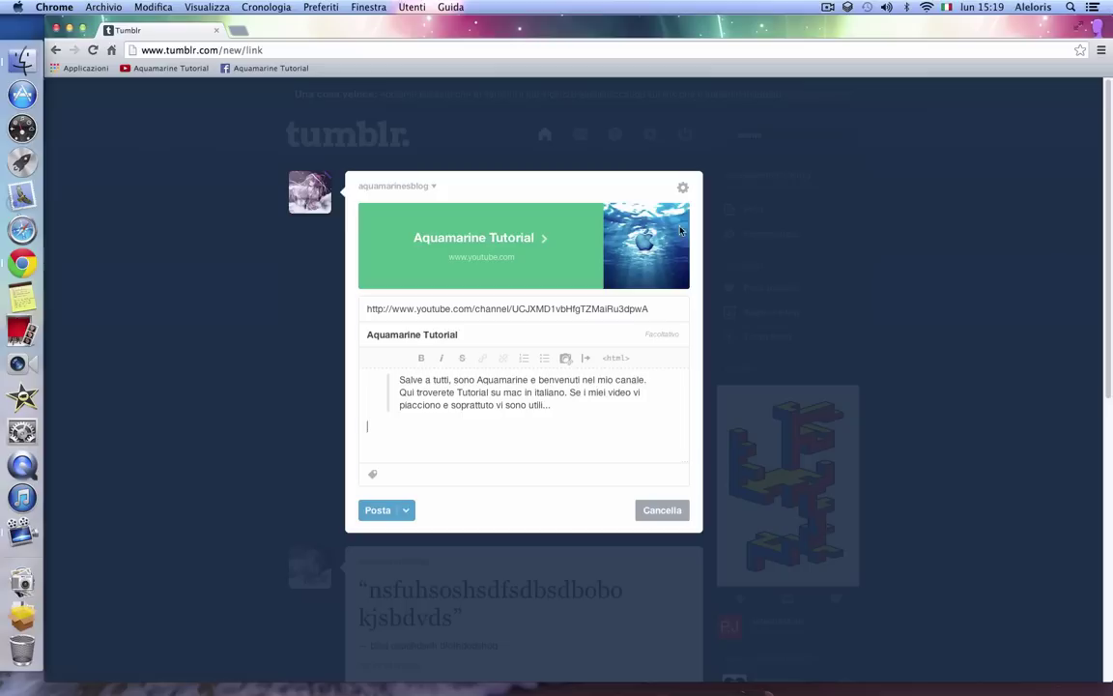
triple_click(468, 343)
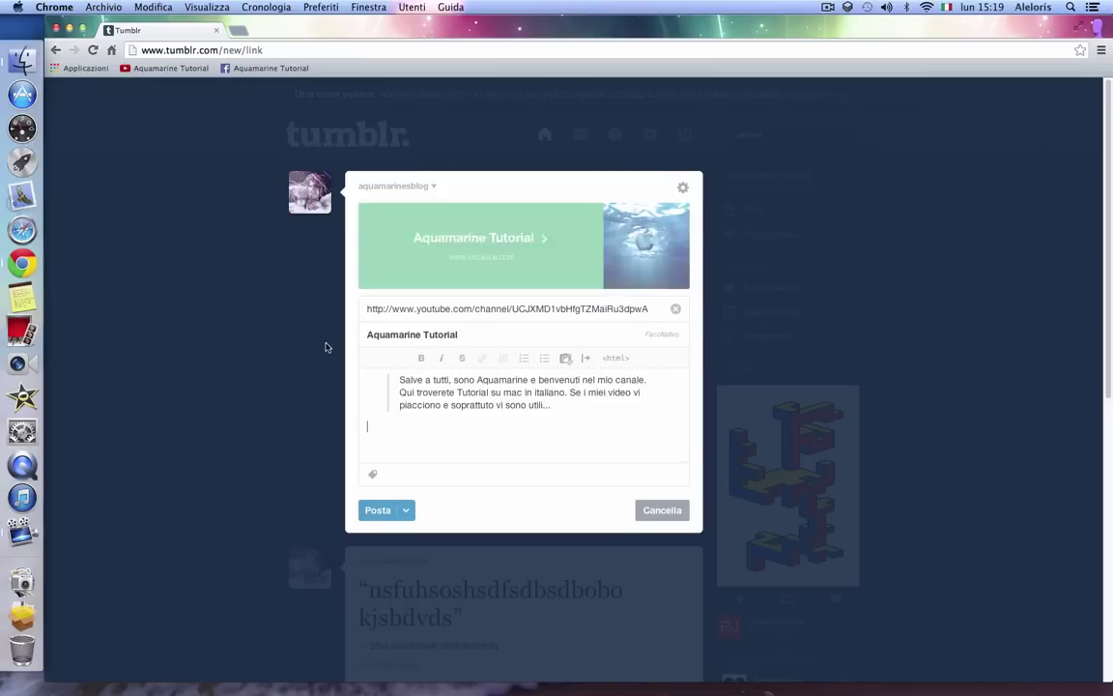
drag(397, 379, 501, 423)
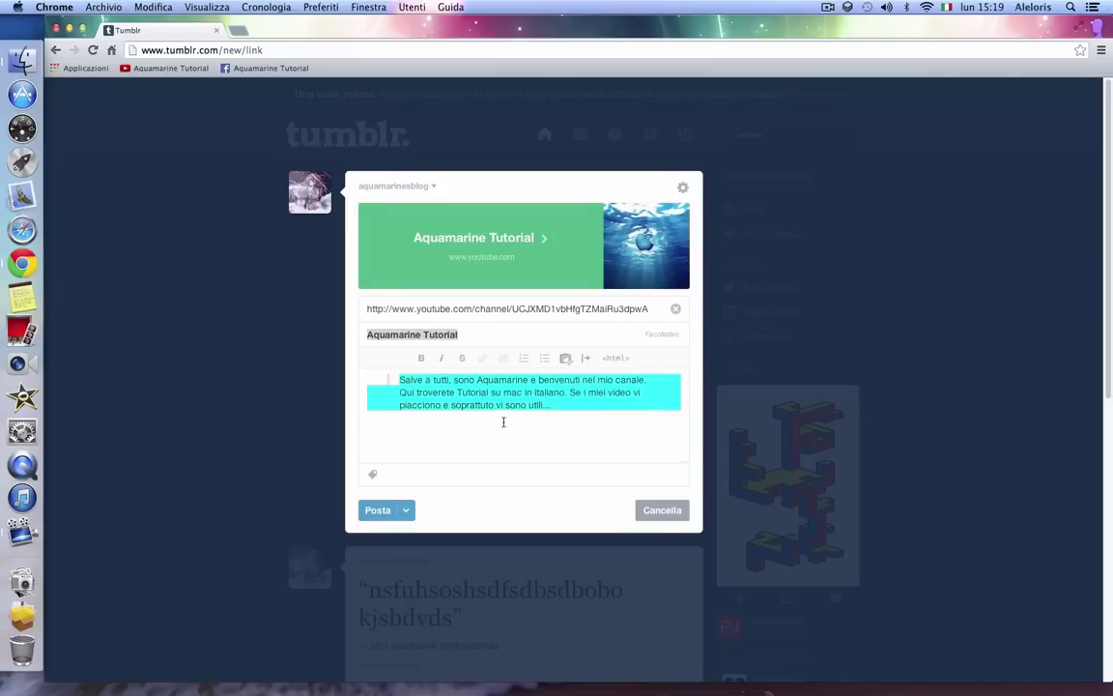
click(473, 436)
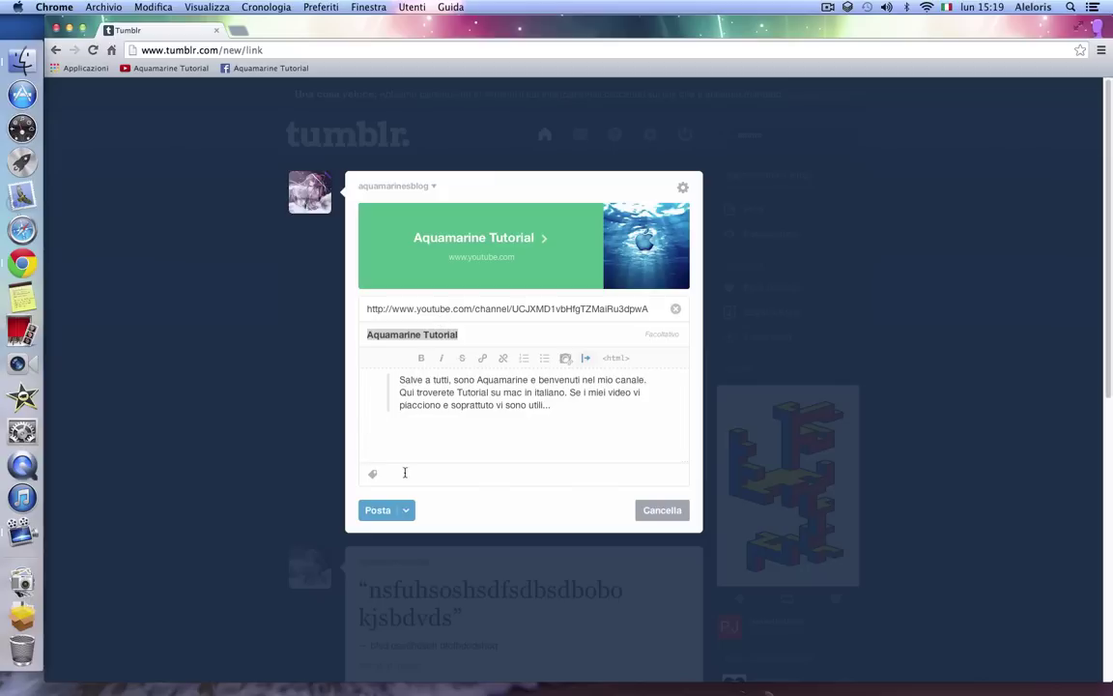
click(401, 473)
text(gjh jhg)
click(467, 517)
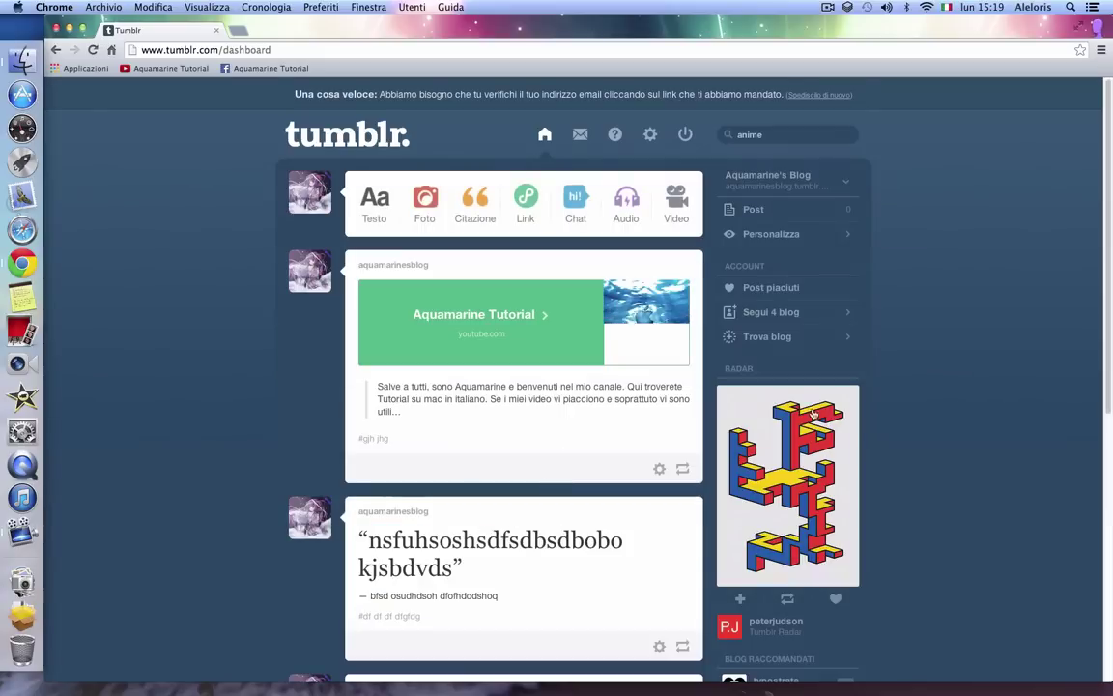
- Check the published post's YouTube link, then begin a new chat post with Alt+C
scroll(586, 375, down, 5)
scroll(585, 376, up, 5)
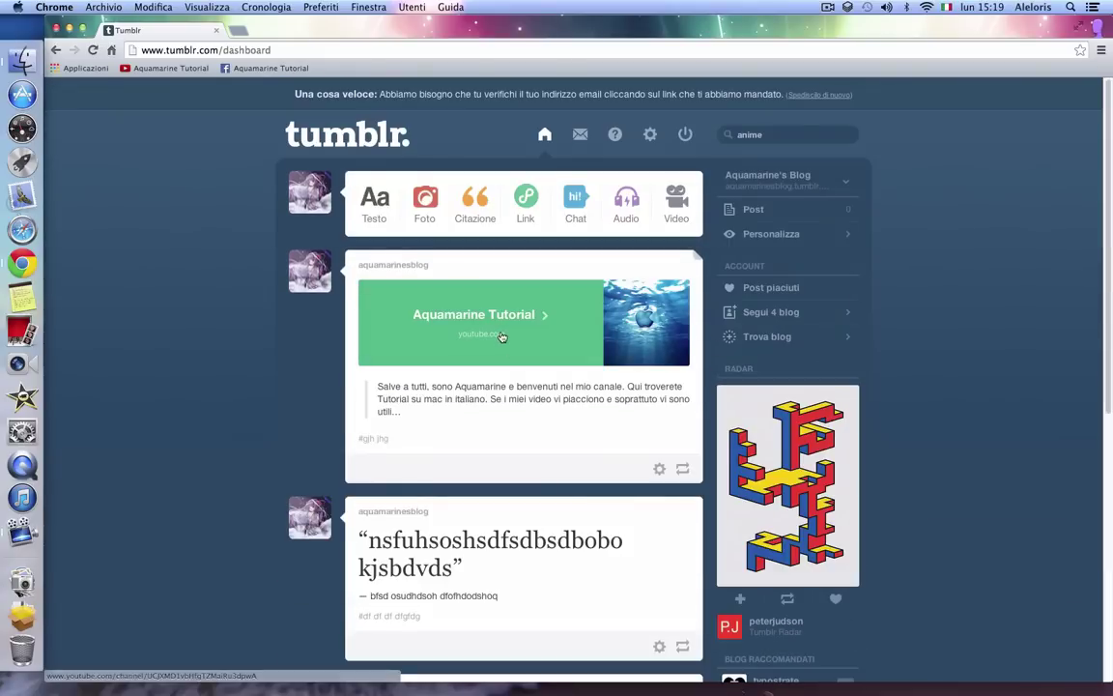
click(500, 335)
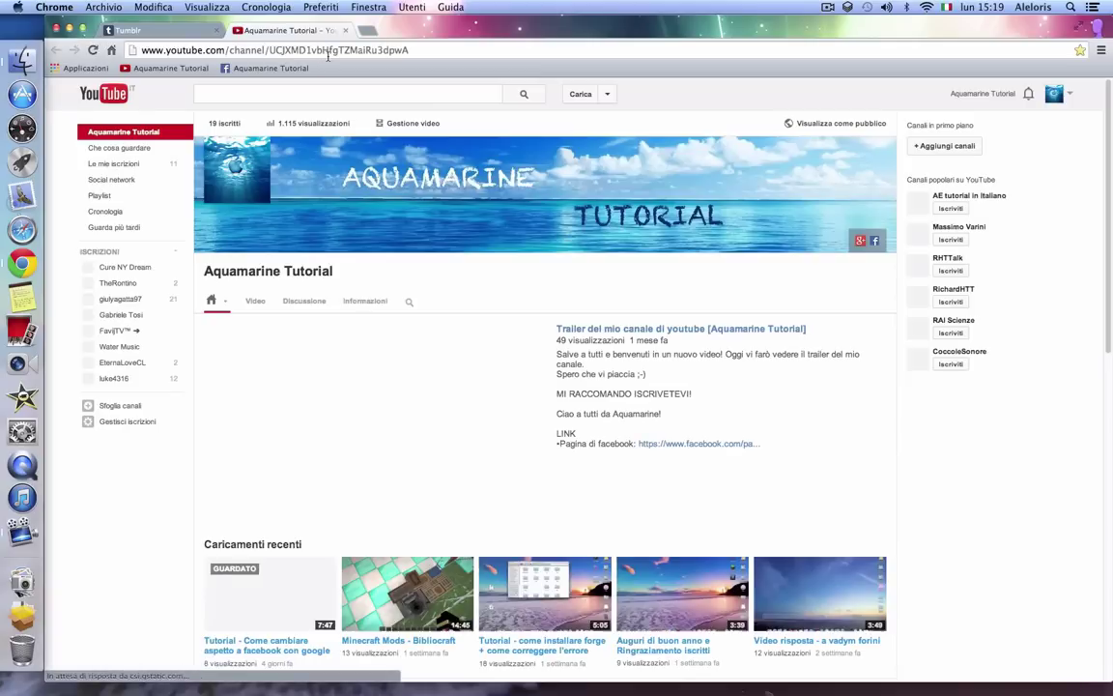
key(super+w)
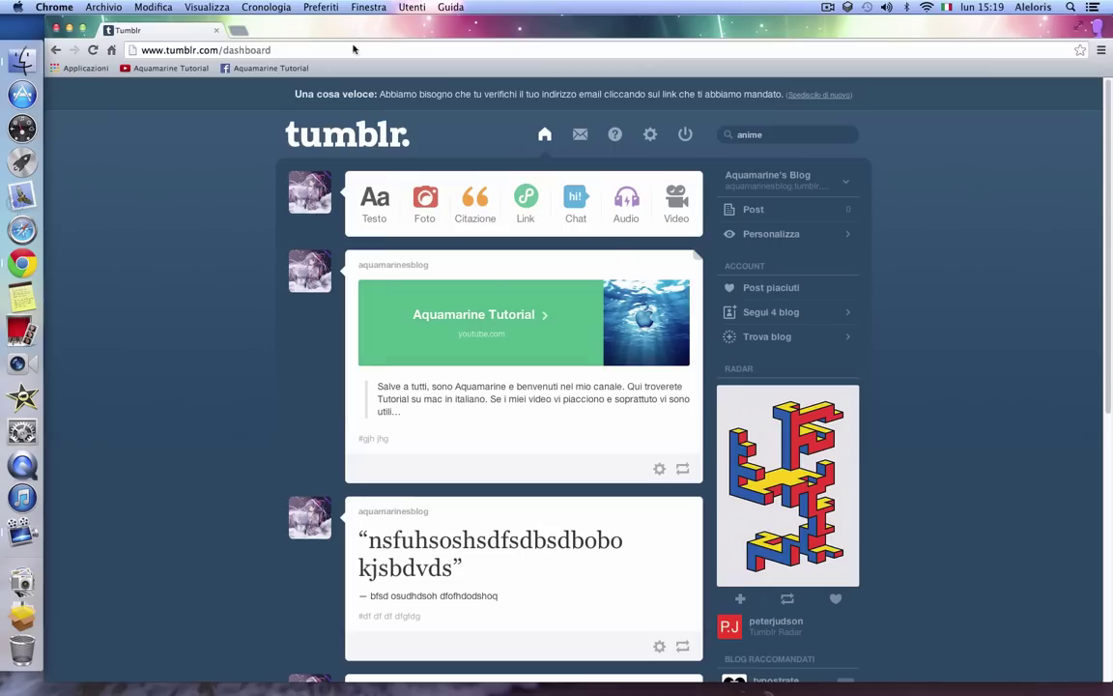
key(alt+c)
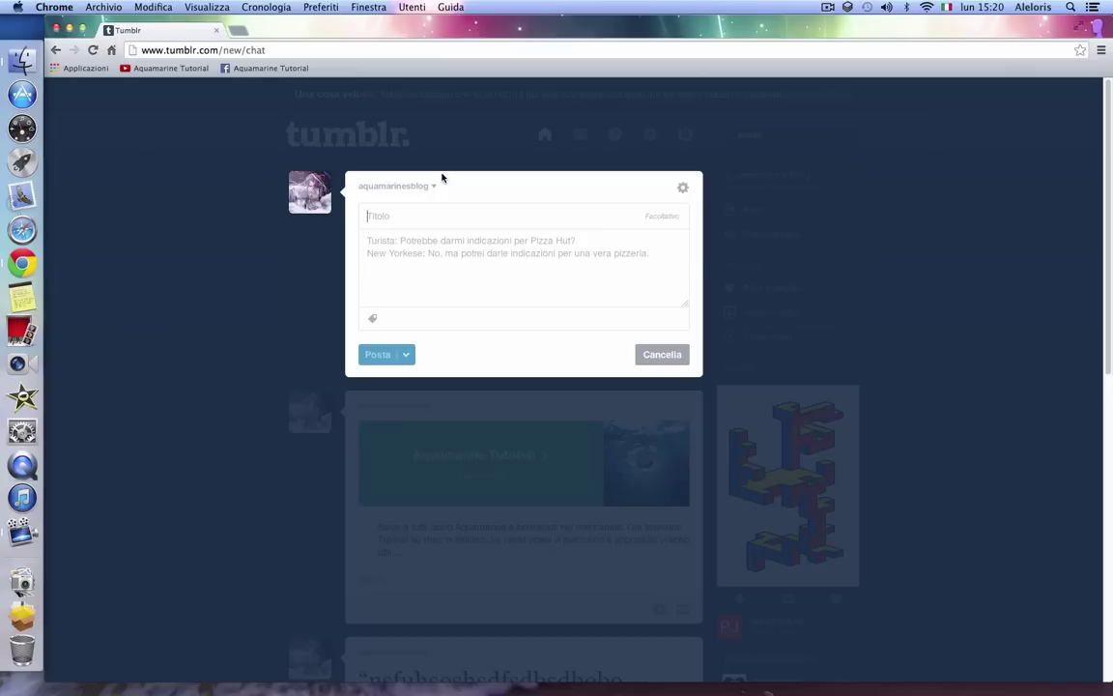
- Enter the chat title barzelletta and the banchiere and CAPO dialogue lines
text(ba)
text(ban)
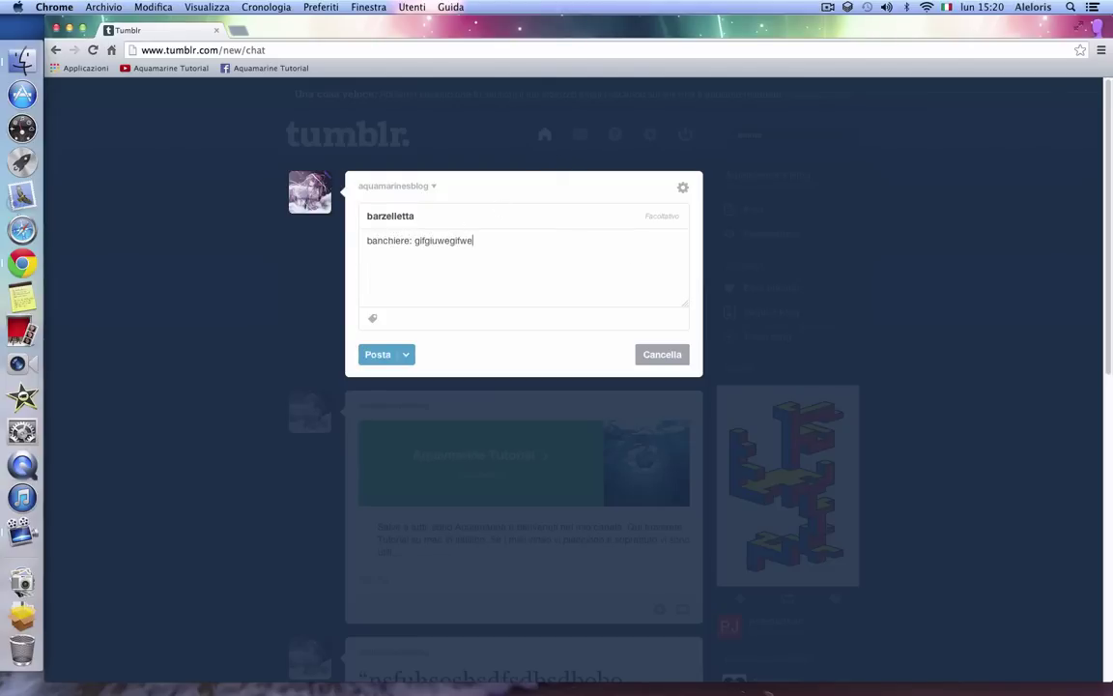
text( w w)
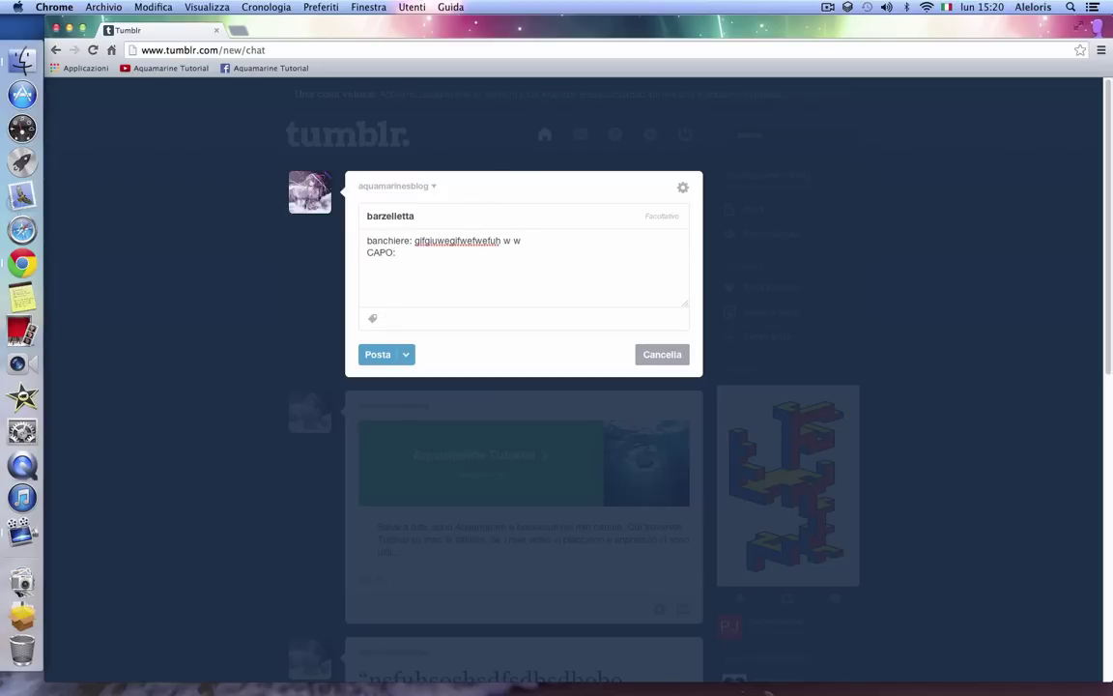
text(uwe hoidsfh oidshdfsoihiods)
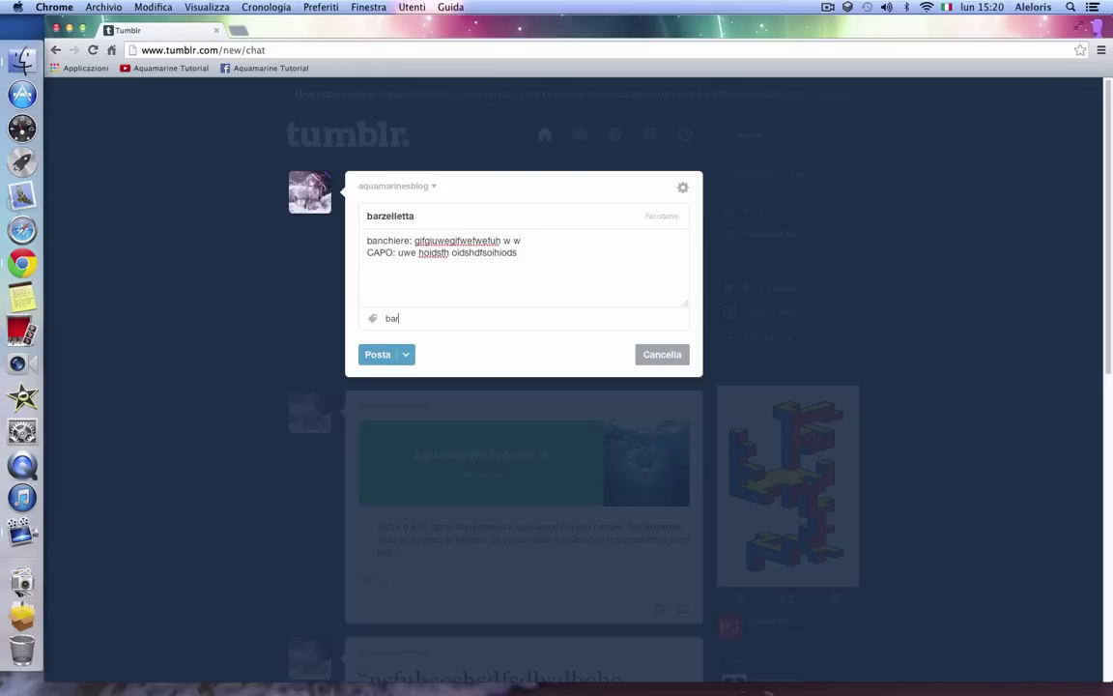
text(zellete)
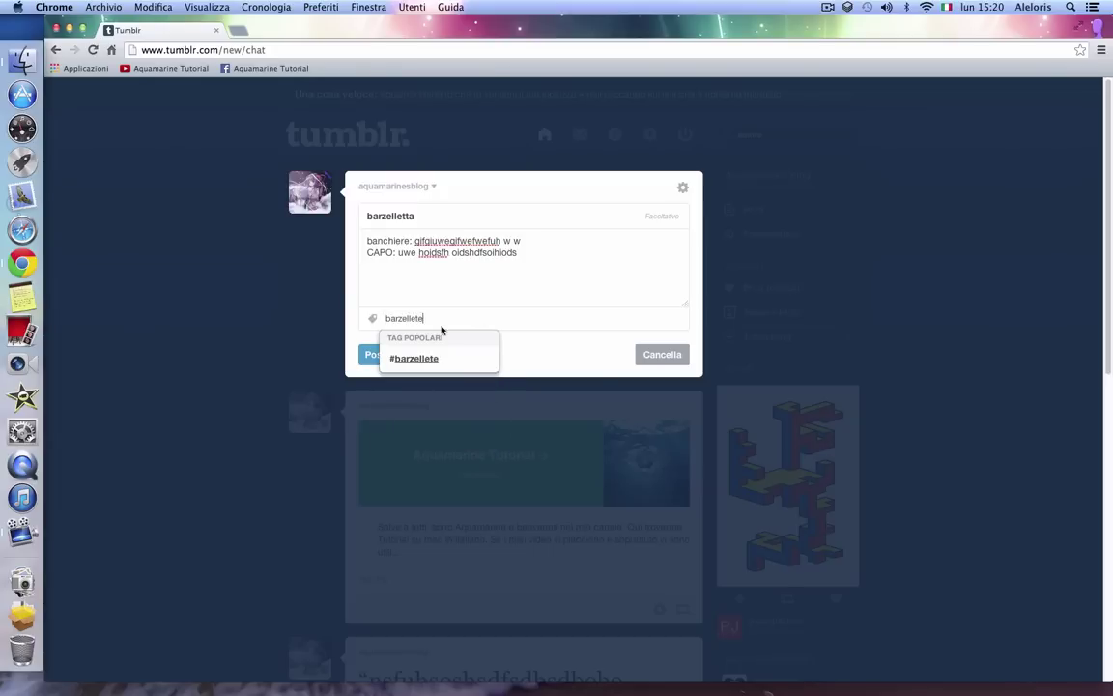
- Remove the suggested barzellete tag and publish the chat post without tags
click(433, 361)
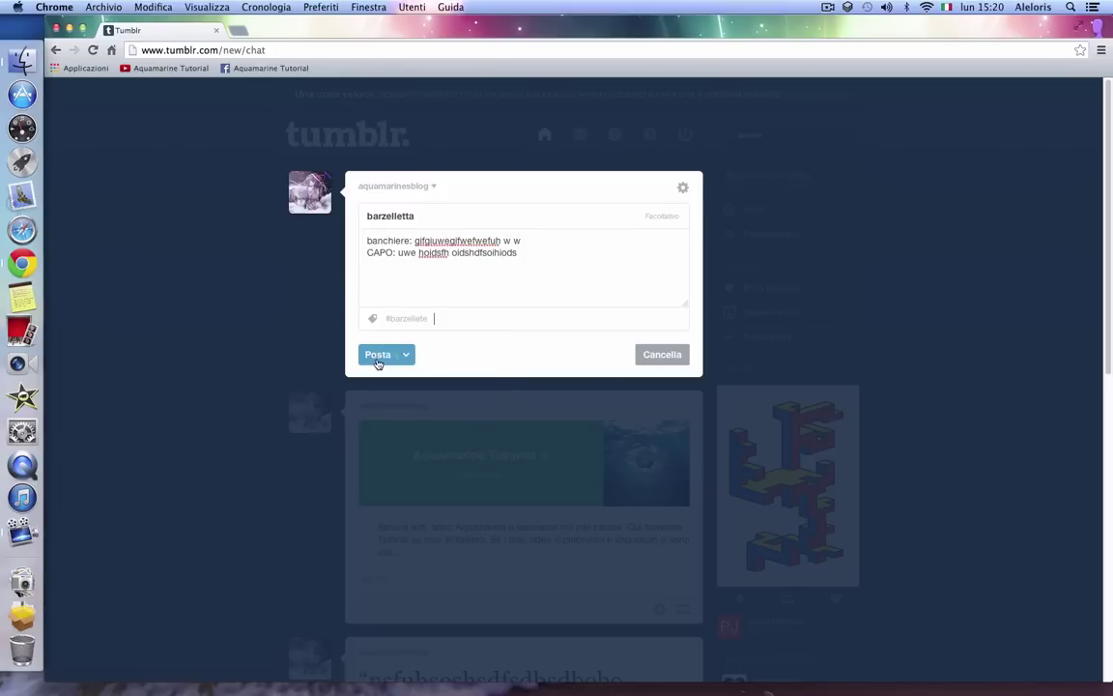
key(BackSpace)
click(410, 355)
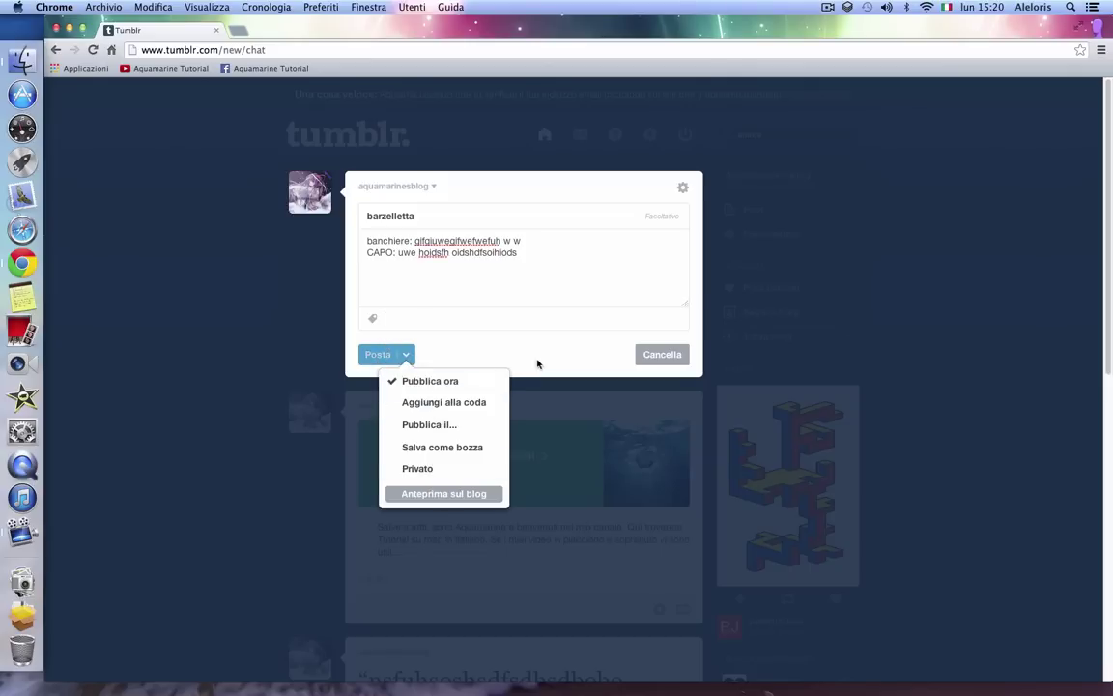
click(405, 359)
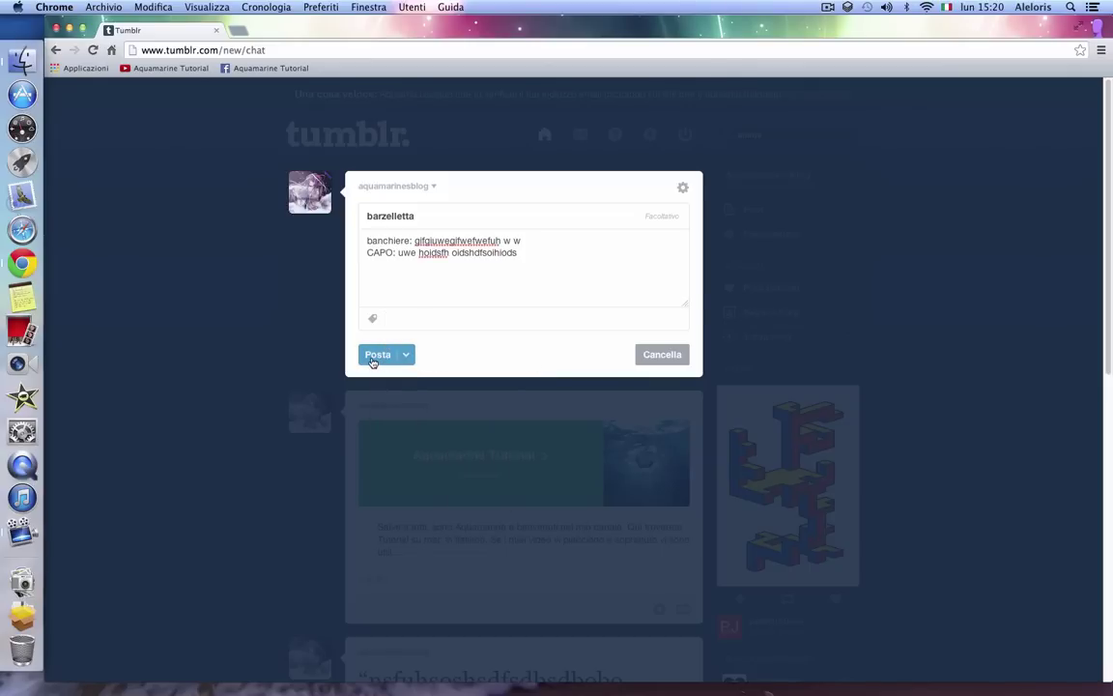
click(371, 357)
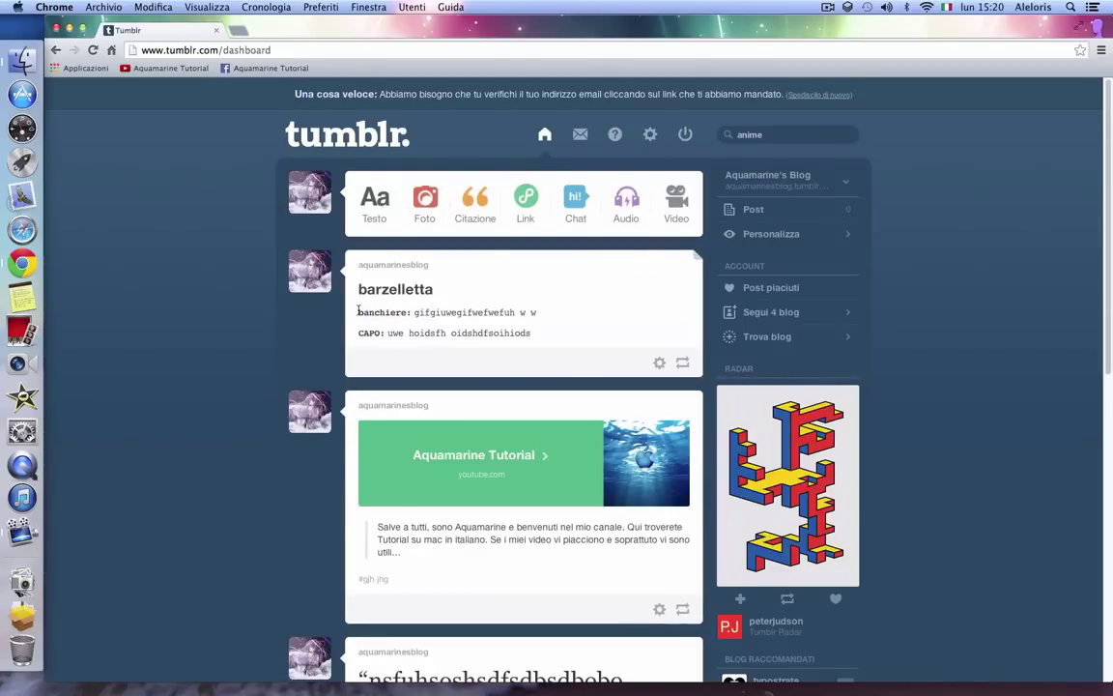
drag(359, 311, 401, 314)
mouse_move(519, 312)
mouse_down()
mouse_move(440, 330)
mouse_move(477, 314)
mouse_move(481, 331)
mouse_move(486, 312)
mouse_up()
click(489, 348)
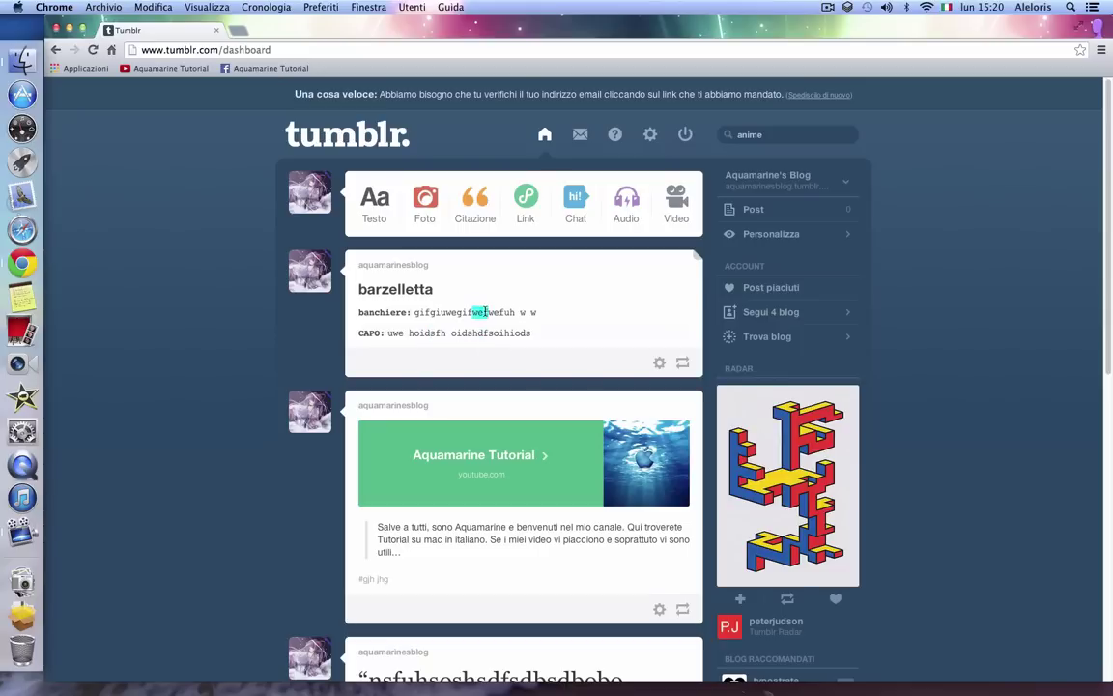
click(361, 332)
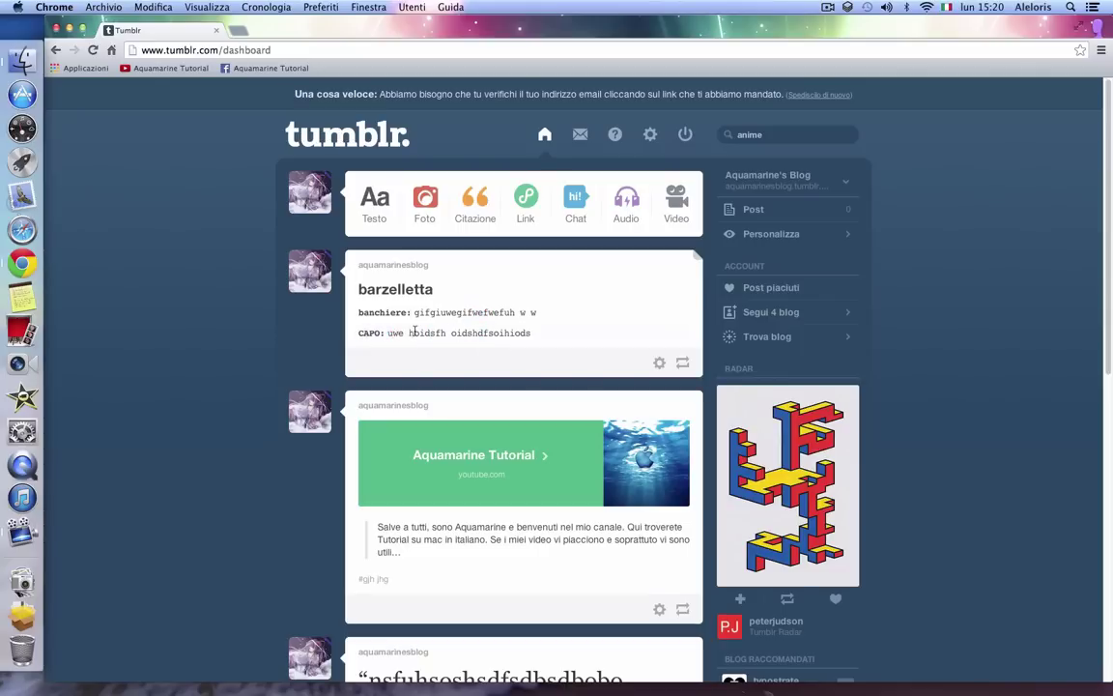
- Start an audio post and try uploading a local audio file, then cancel it
click(628, 205)
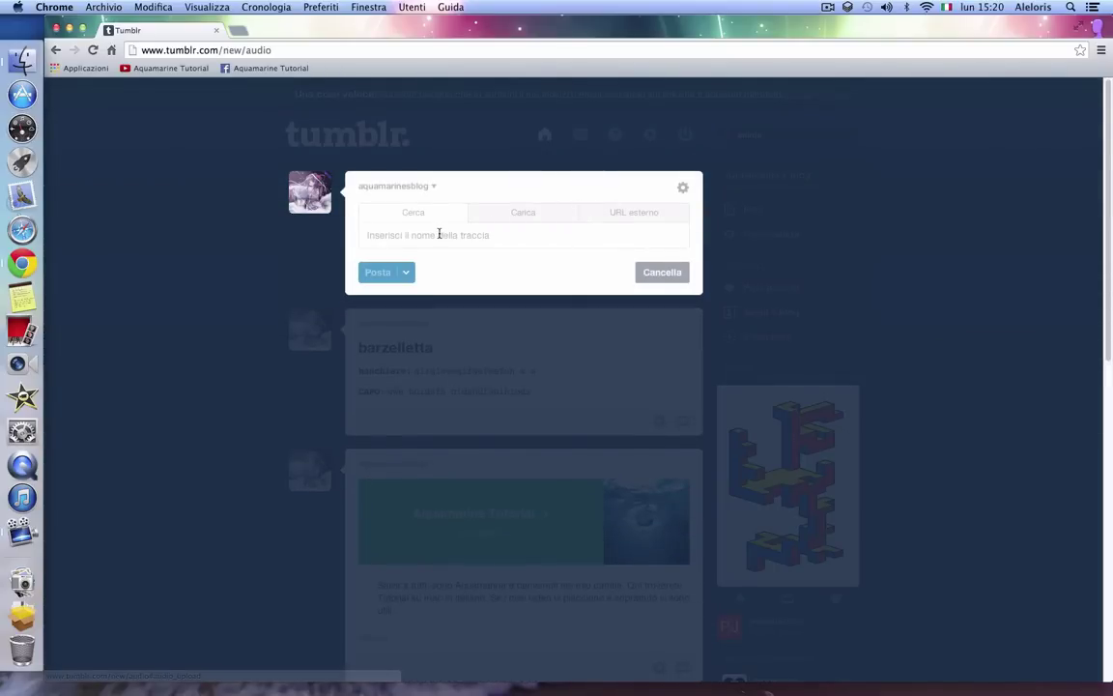
click(507, 213)
click(524, 238)
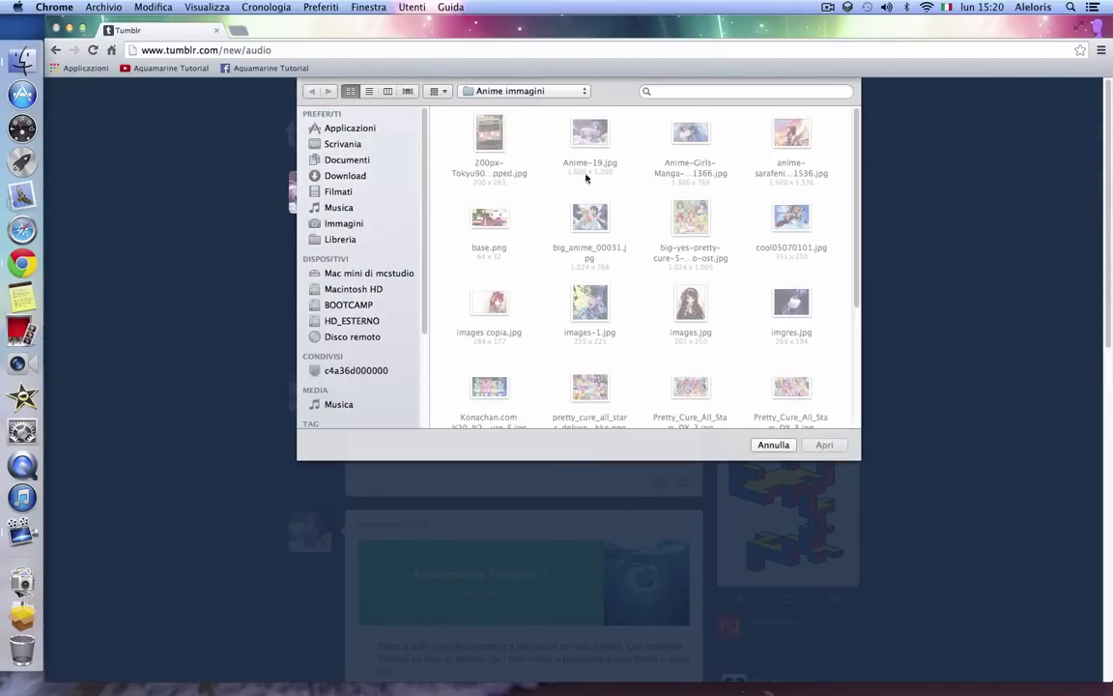
scroll(738, 385, down, 5)
click(773, 444)
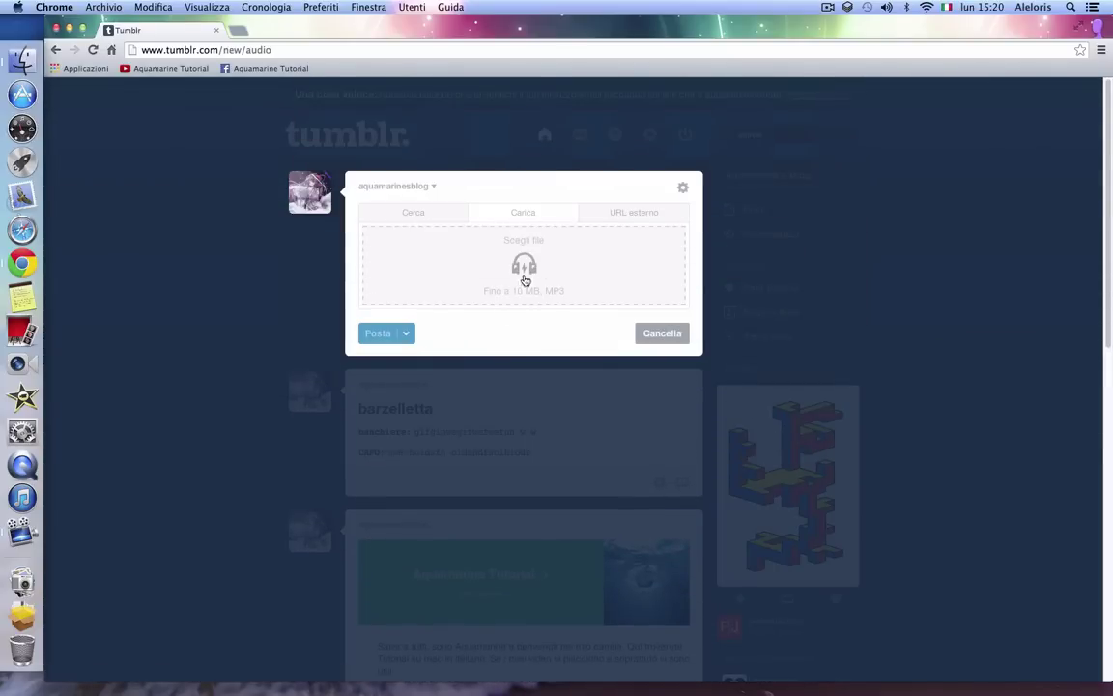
- Publish the audio post from the pasted YouTube channel URL and try to play it
click(591, 214)
scroll(426, 397, down, 10)
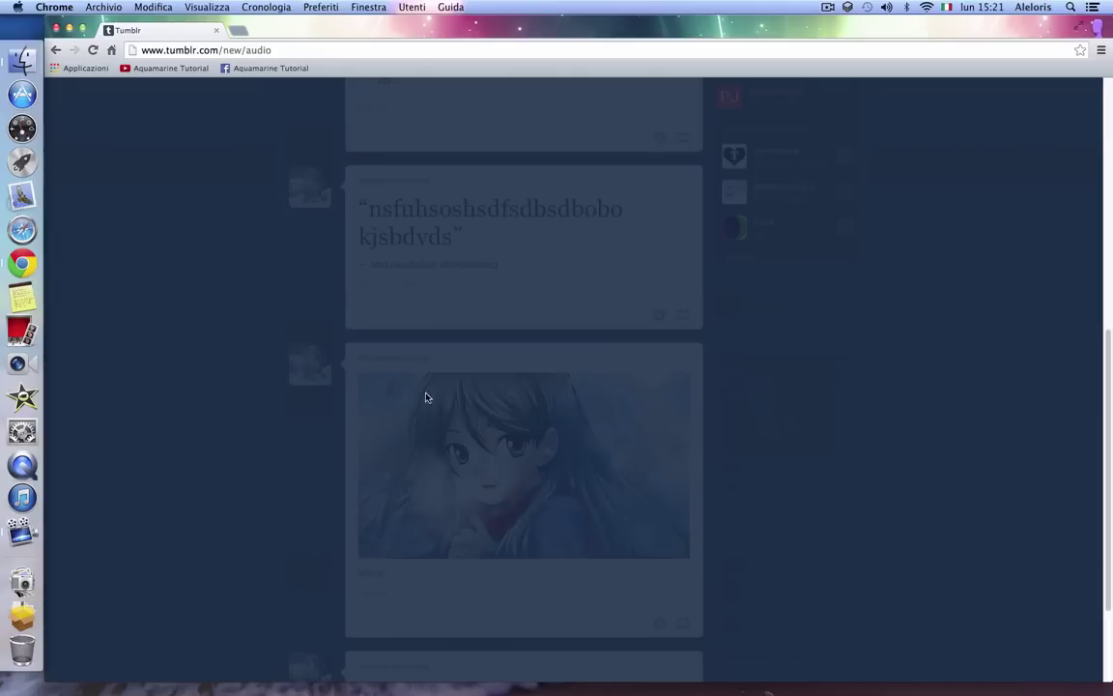
scroll(432, 305, up, 10)
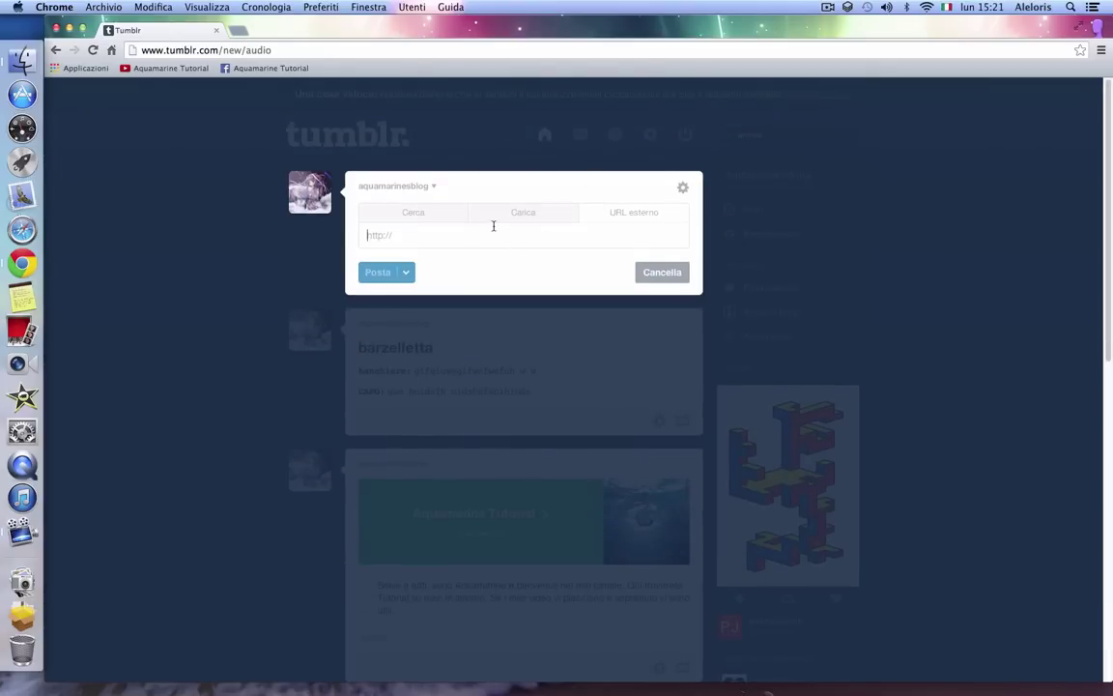
right_click(467, 242)
click(498, 310)
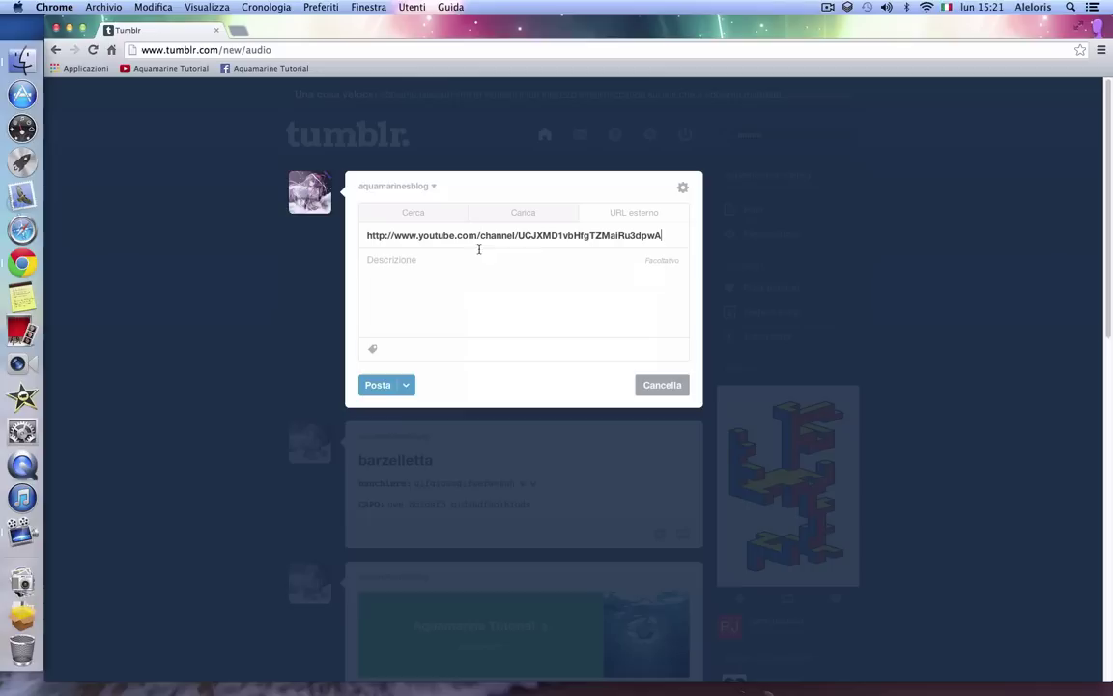
click(378, 385)
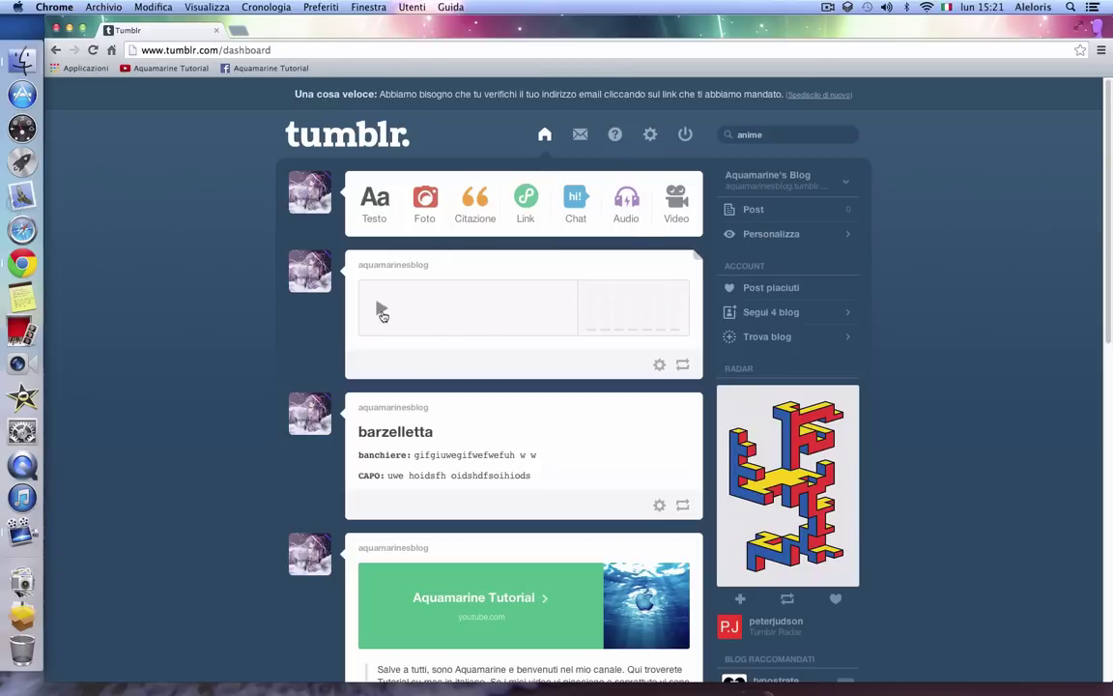
click(381, 308)
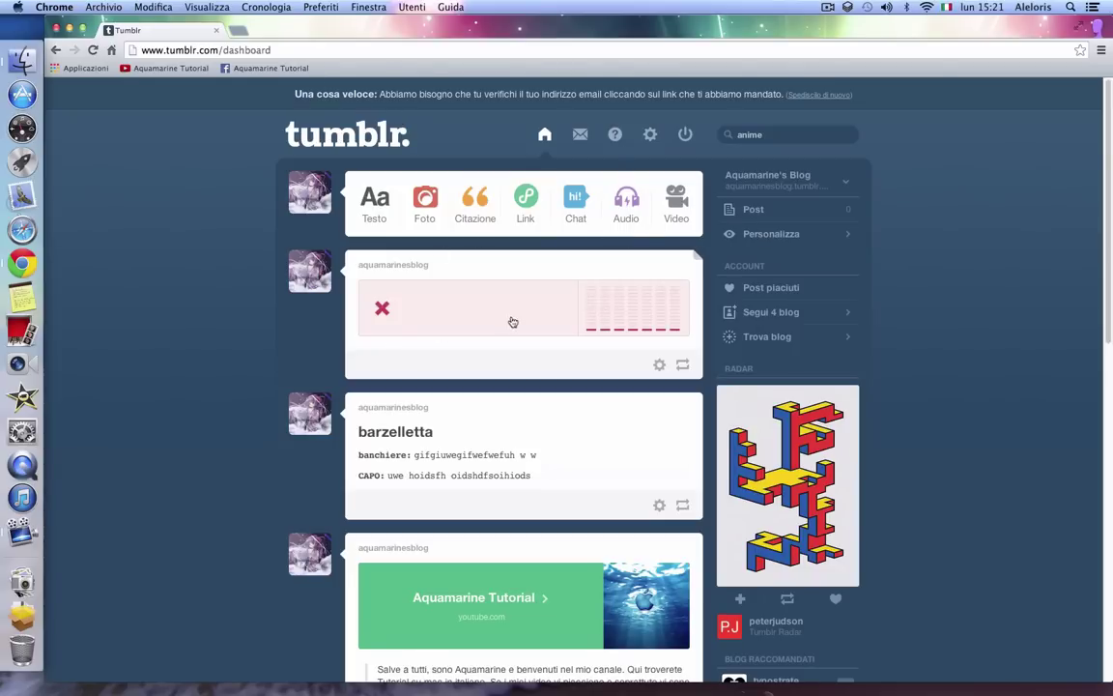
- Start a video post with the YouTube channel URL, then clear it and abandon file upload
click(675, 213)
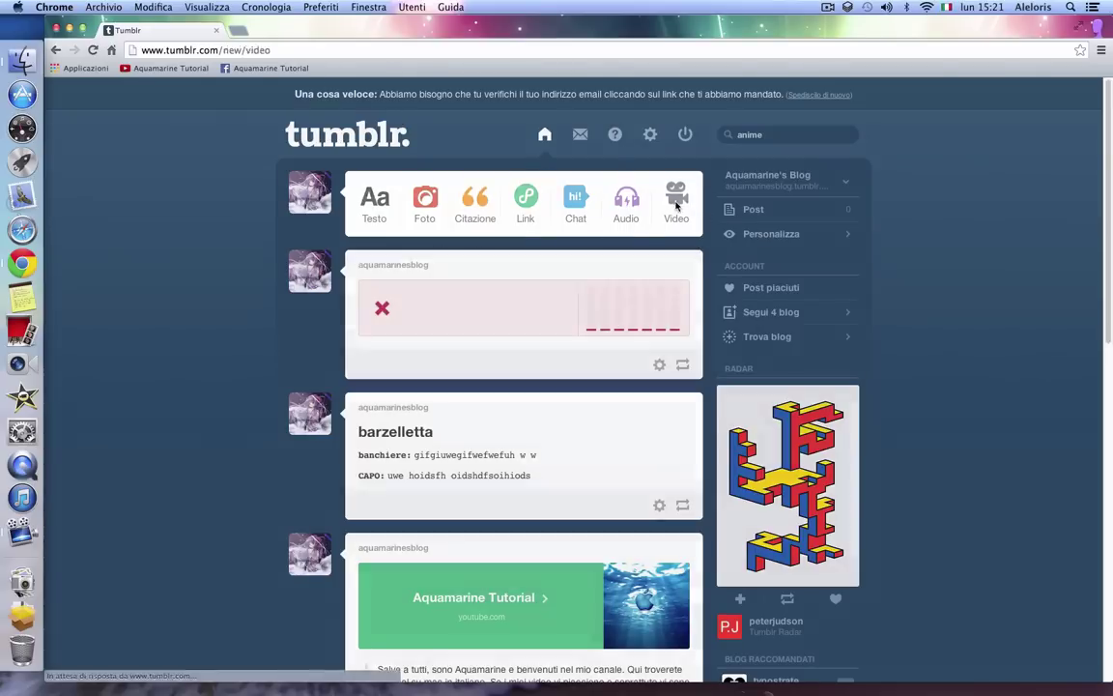
right_click(442, 230)
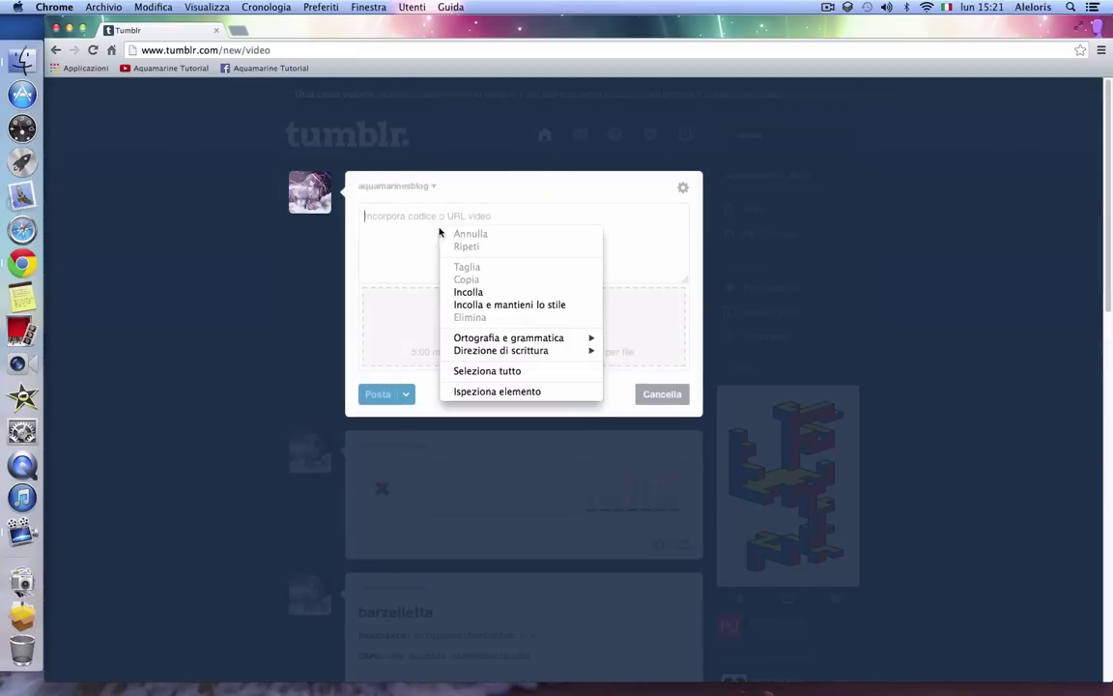
click(462, 293)
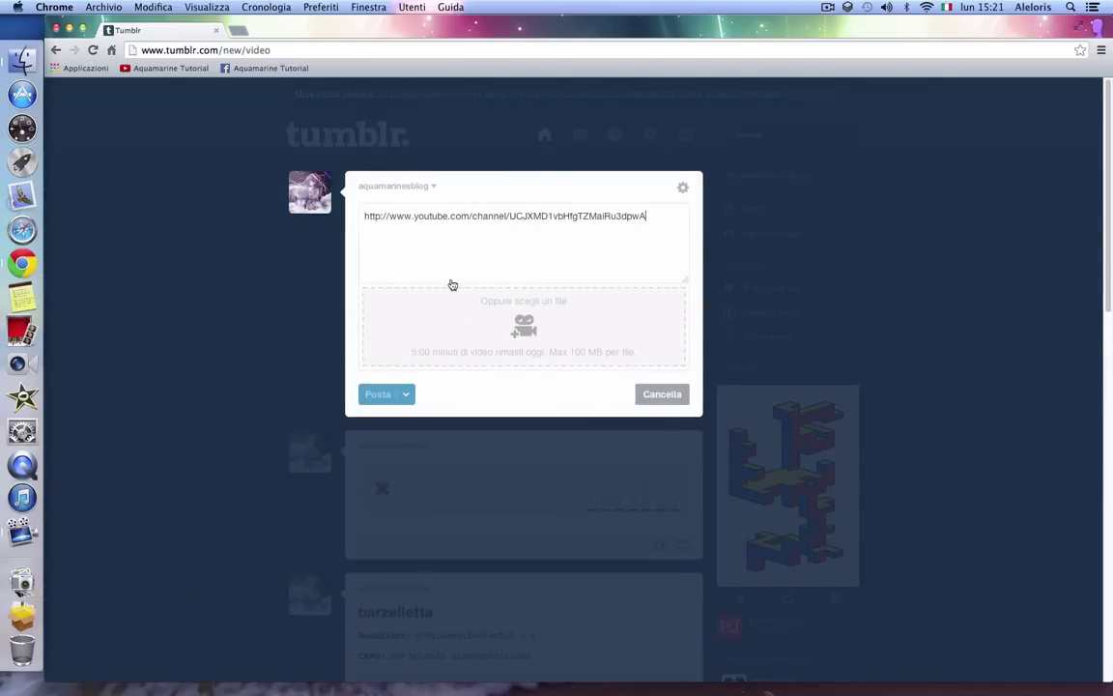
key(super+a)
key(BackSpace)
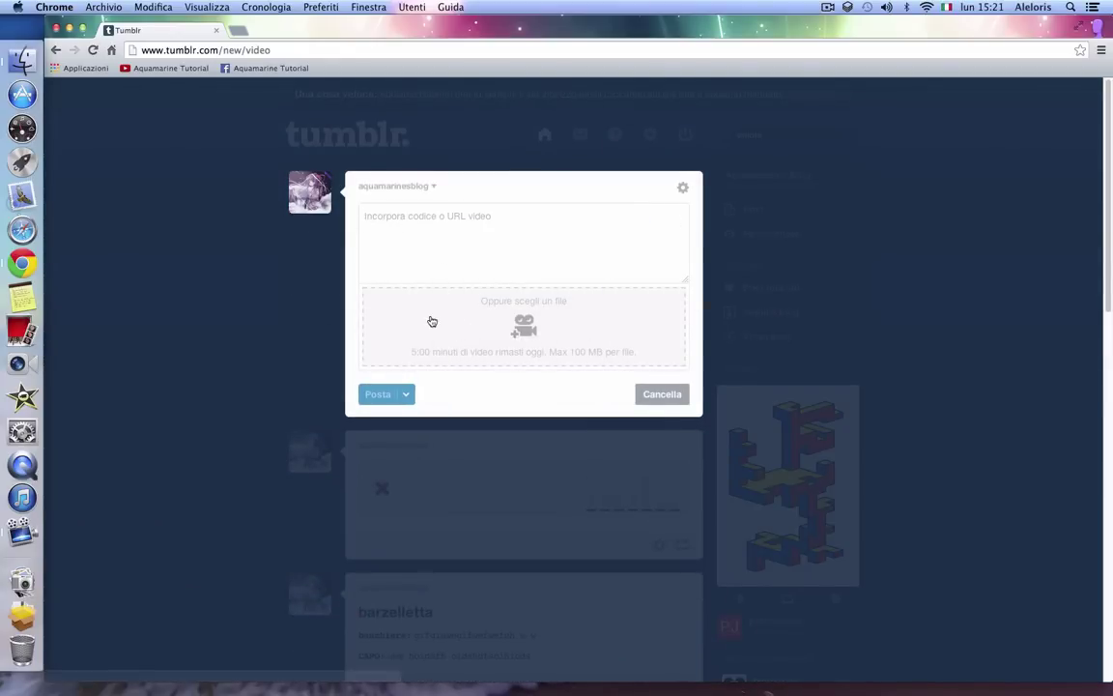
click(481, 294)
click(773, 443)
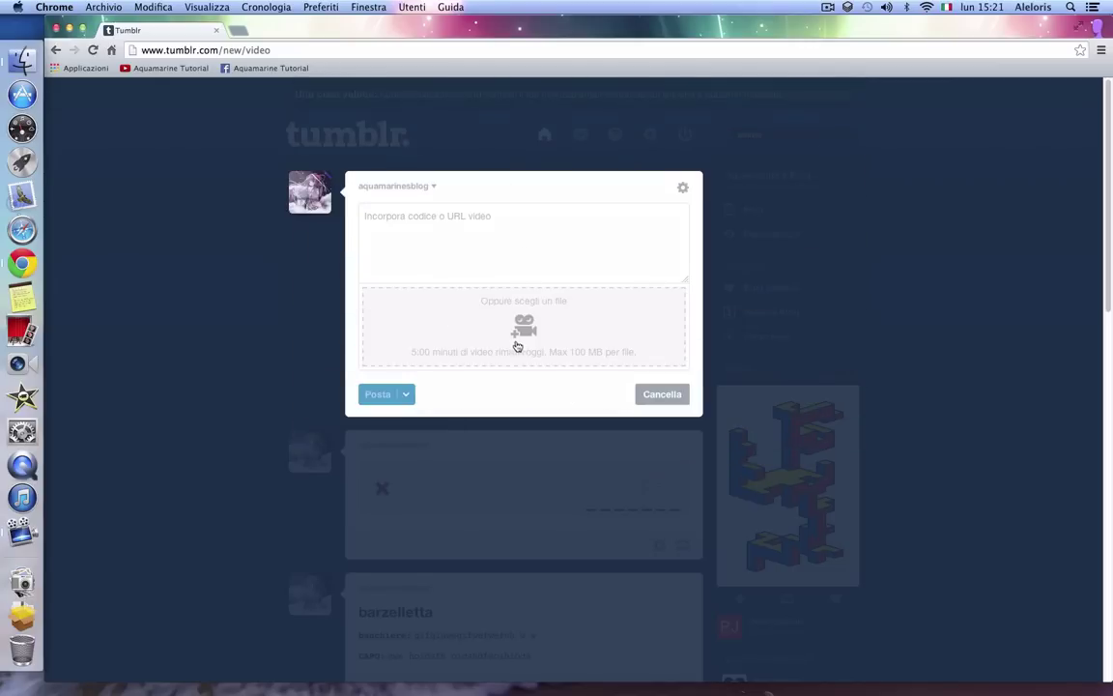
- Reload the video post page and paste the YouTube channel link in again
right_click(438, 243)
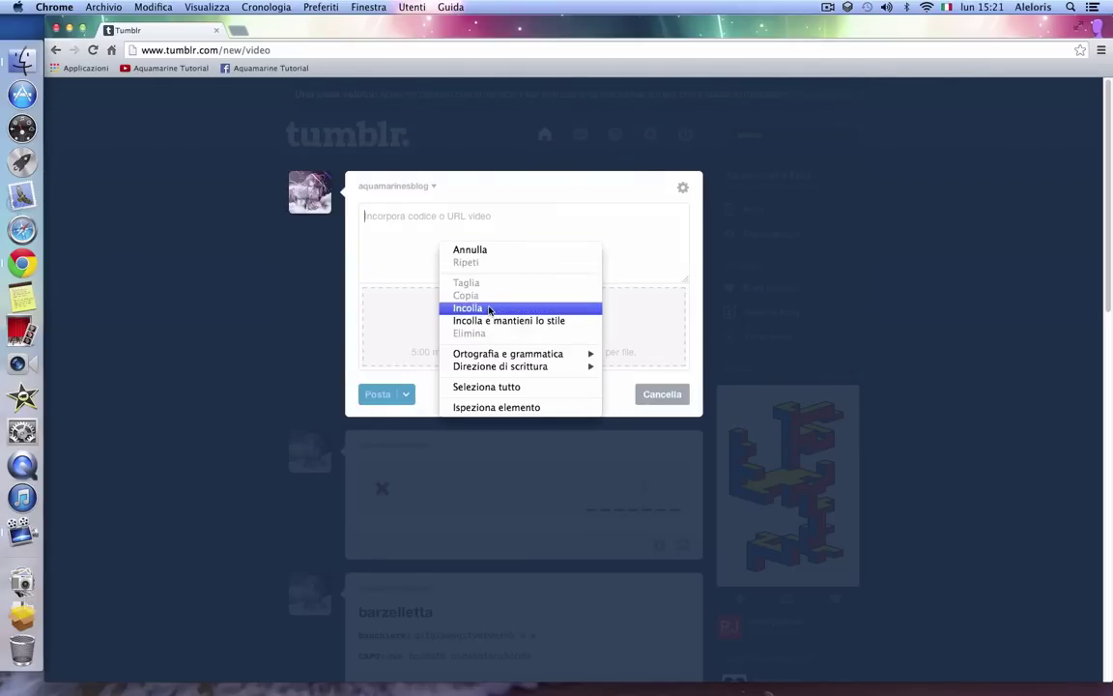
click(372, 380)
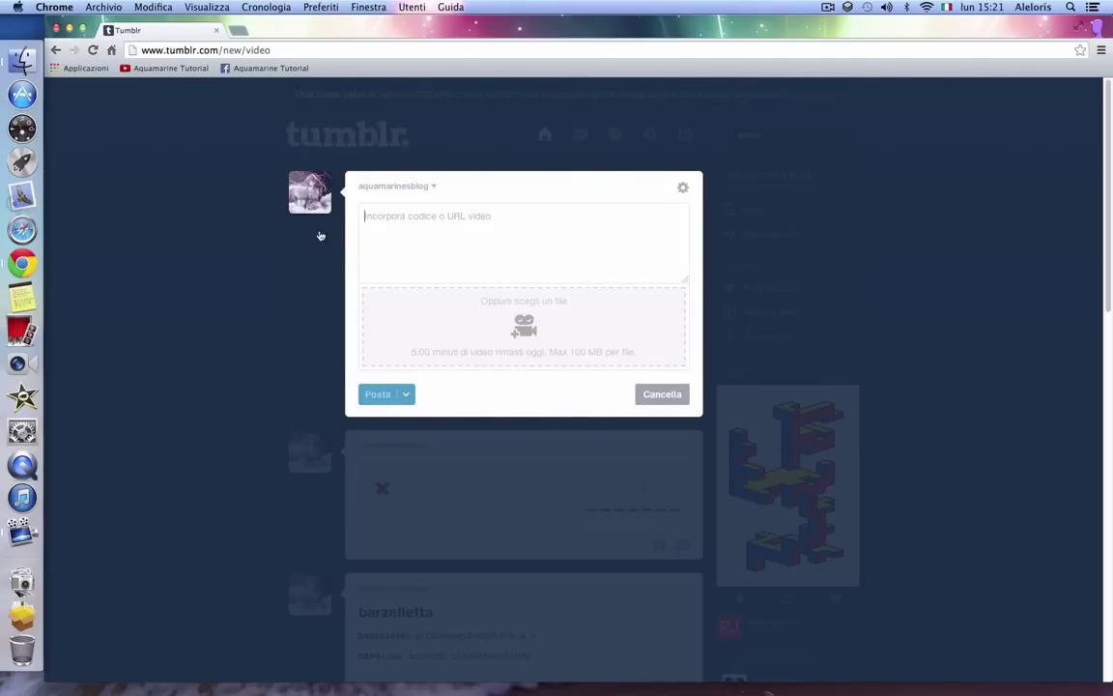
click(93, 49)
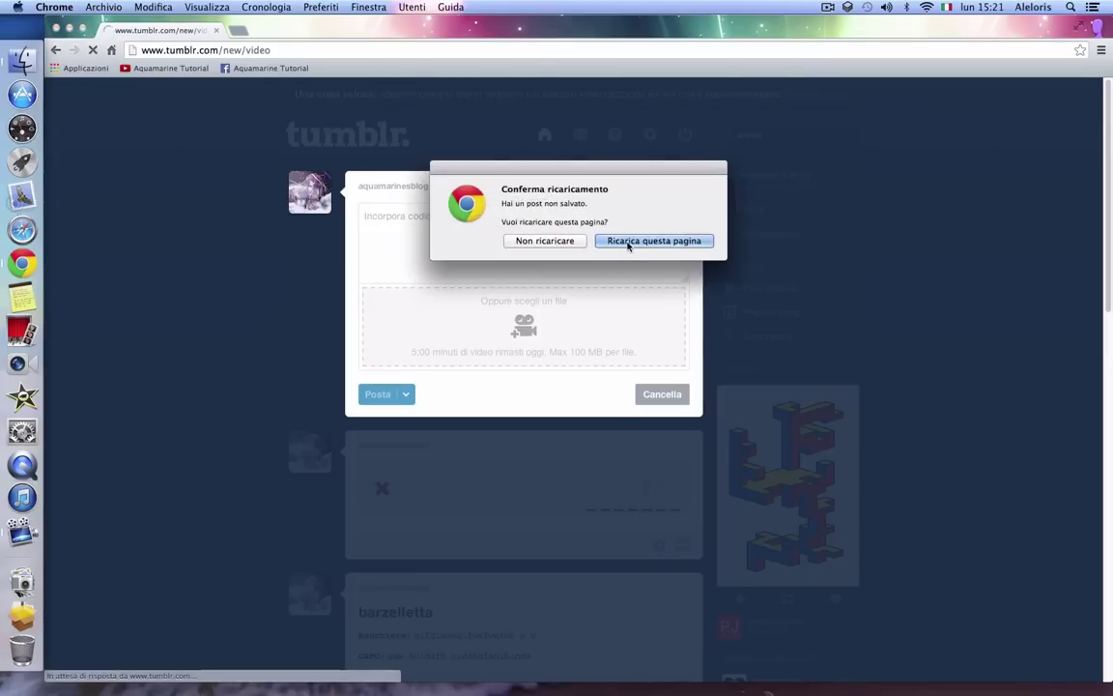
click(627, 243)
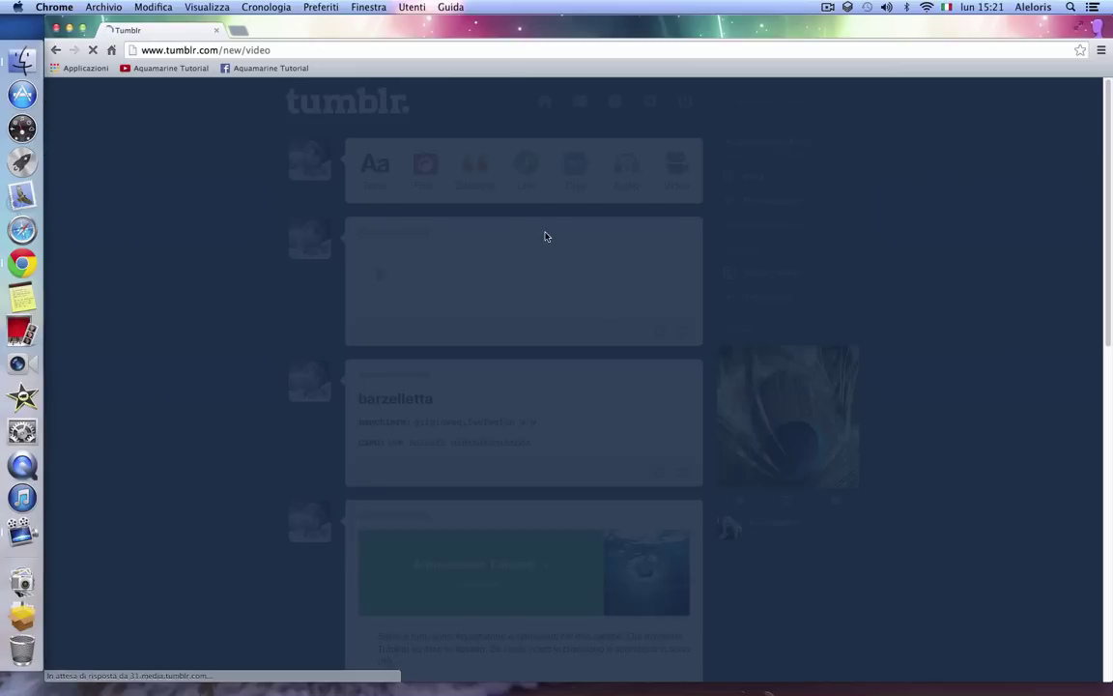
right_click(449, 209)
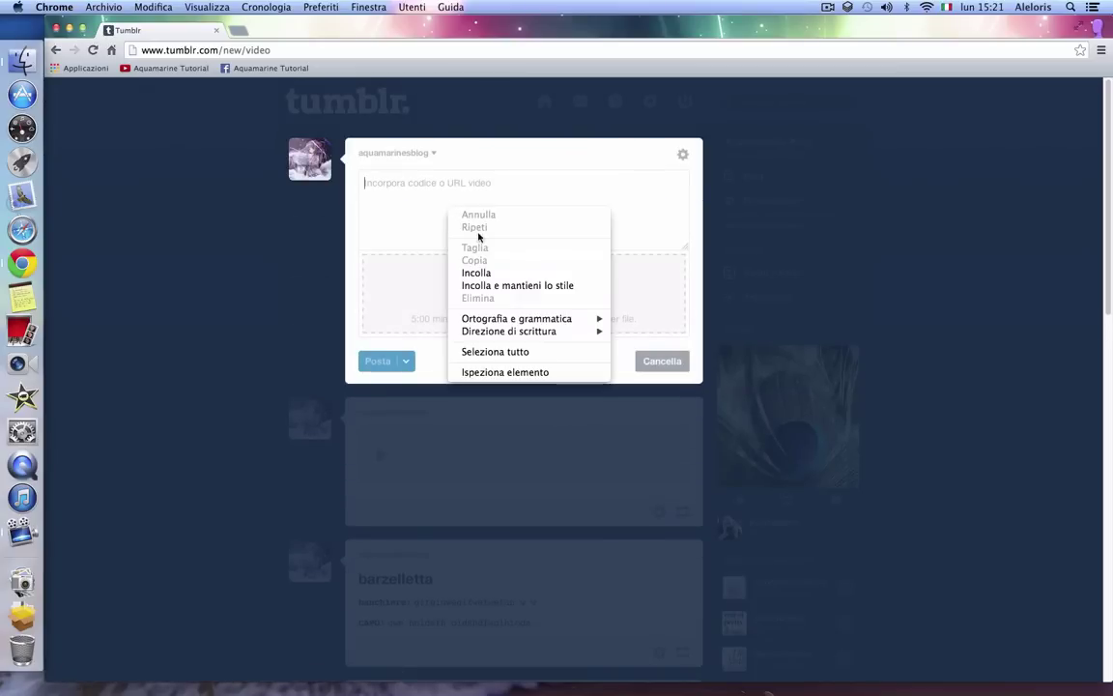
click(489, 274)
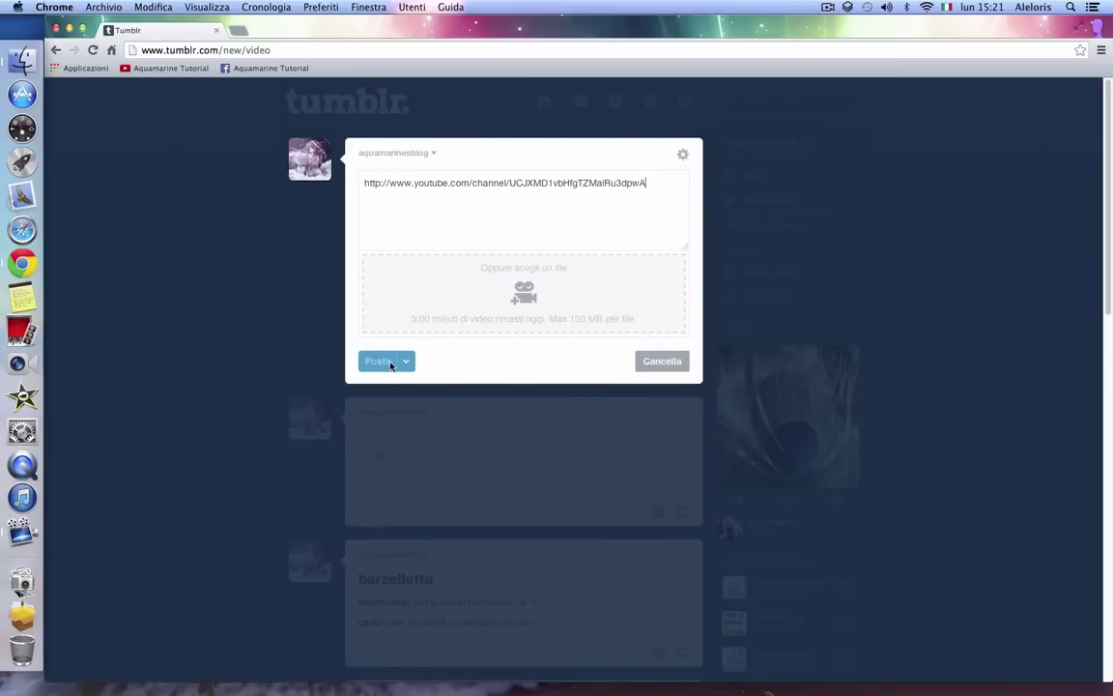
- Cancel the video post and confirm discarding it
drag(649, 183, 201, 174)
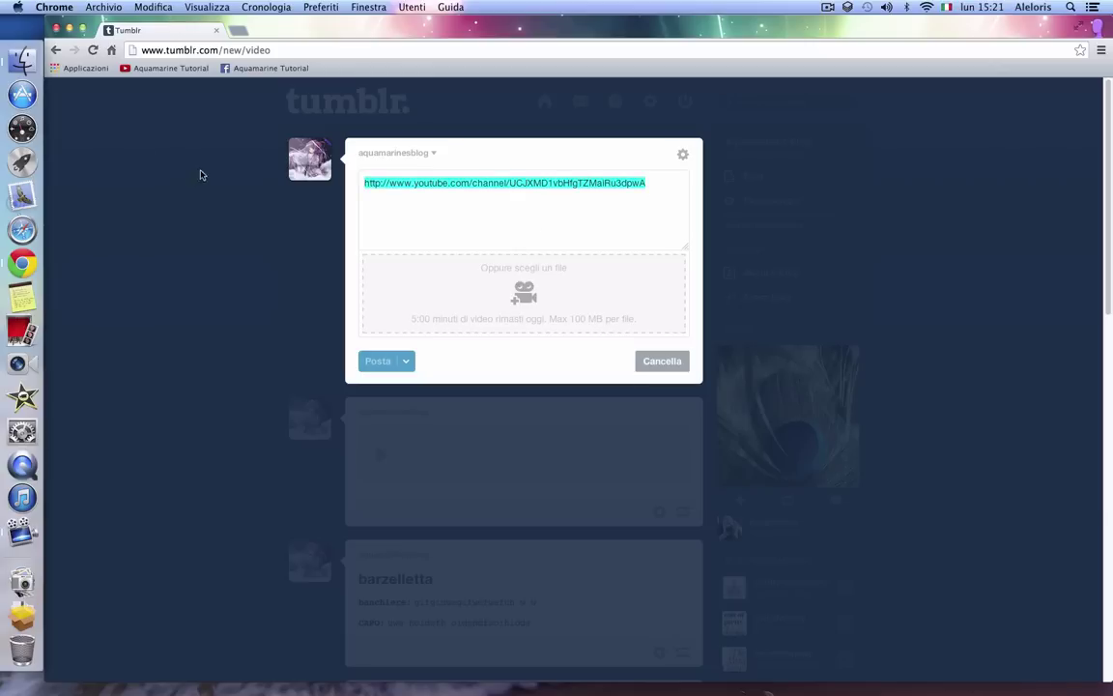
click(557, 186)
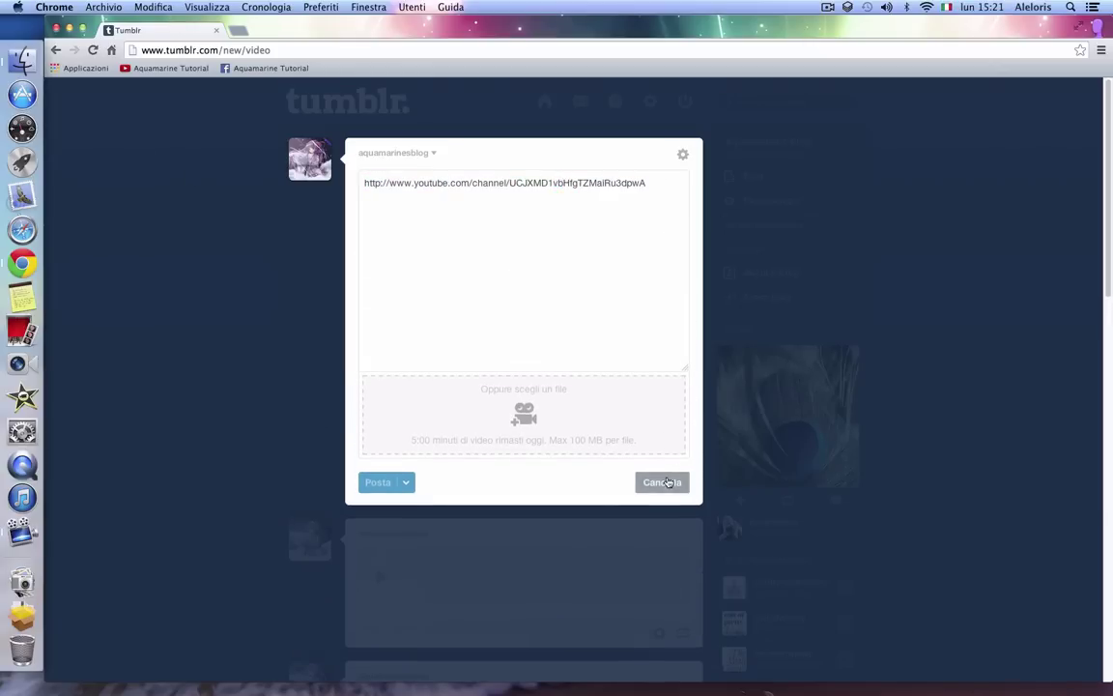
click(664, 482)
click(685, 240)
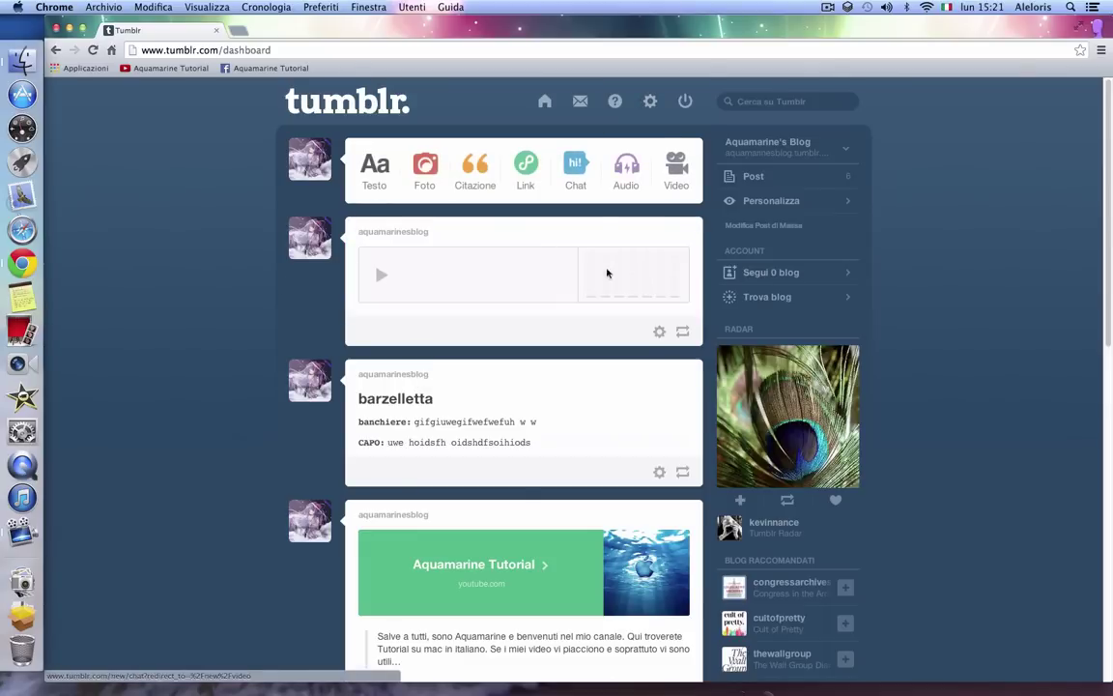
- Open and dismiss the audio post's options and reblog form without changes
scroll(280, 483, down, 15)
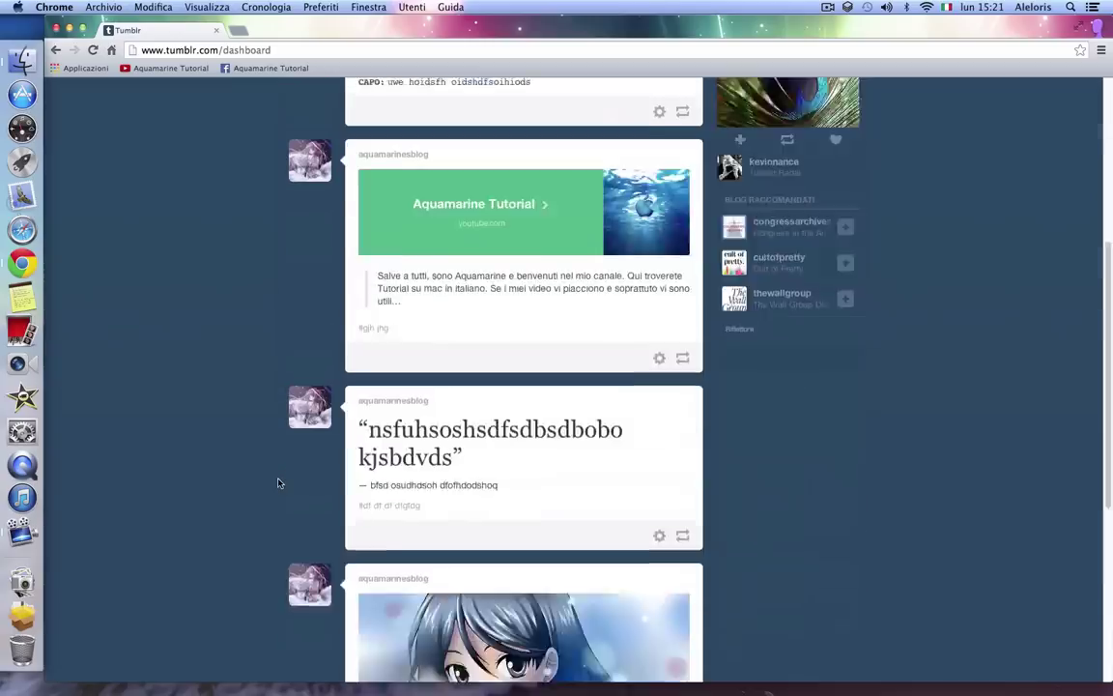
scroll(280, 483, up, 15)
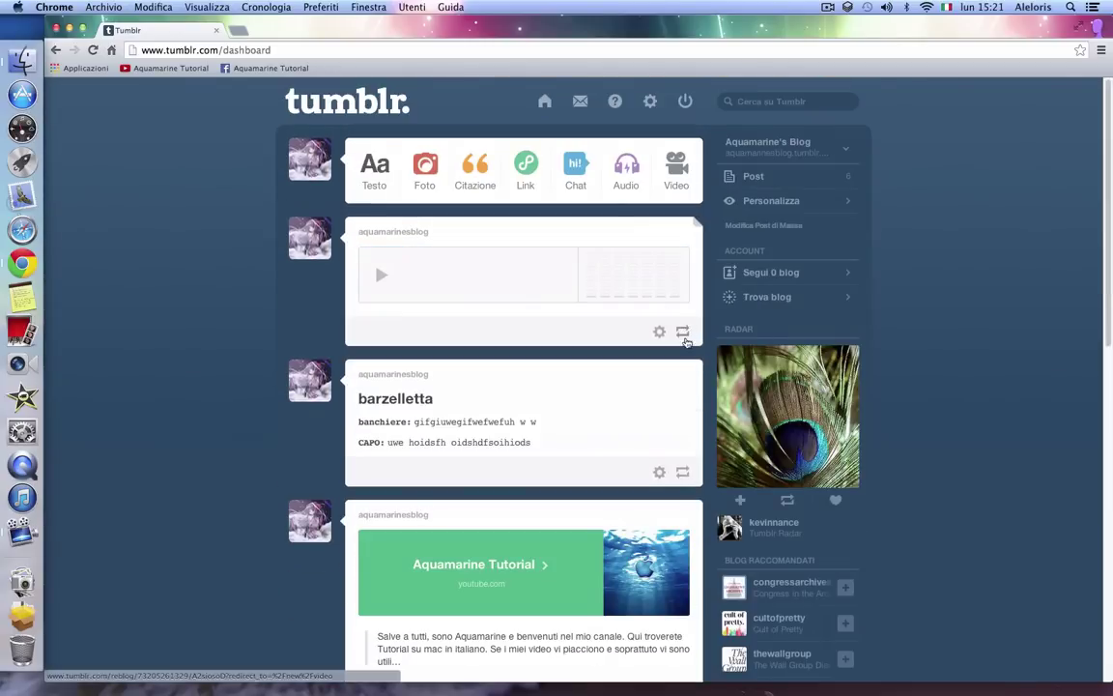
click(659, 331)
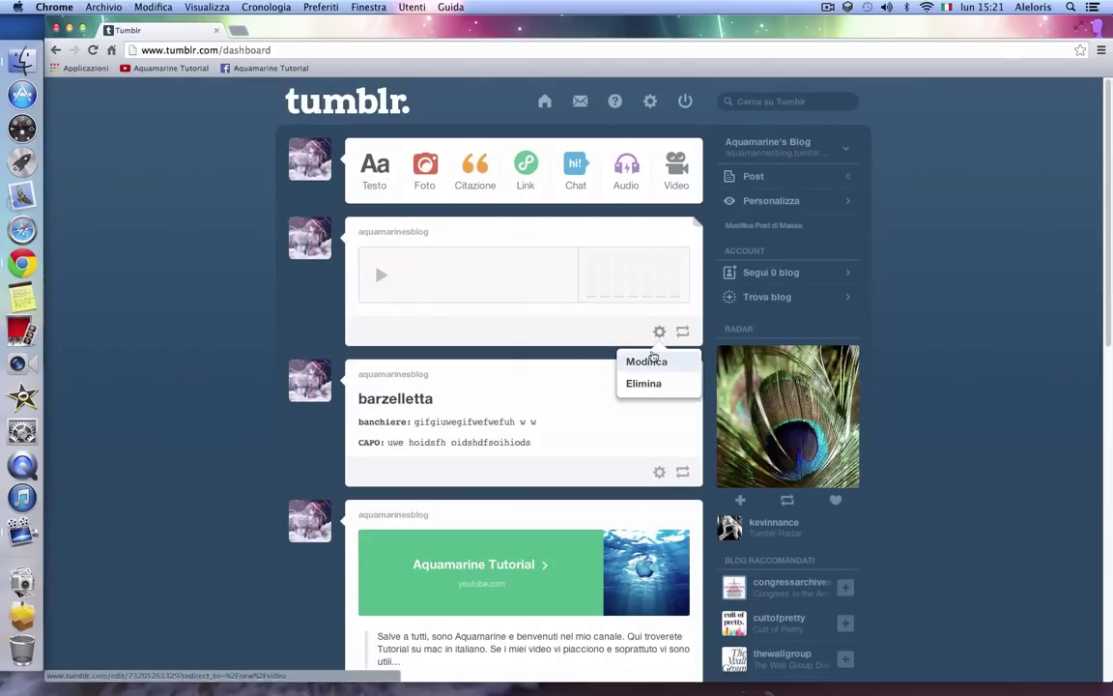
click(637, 337)
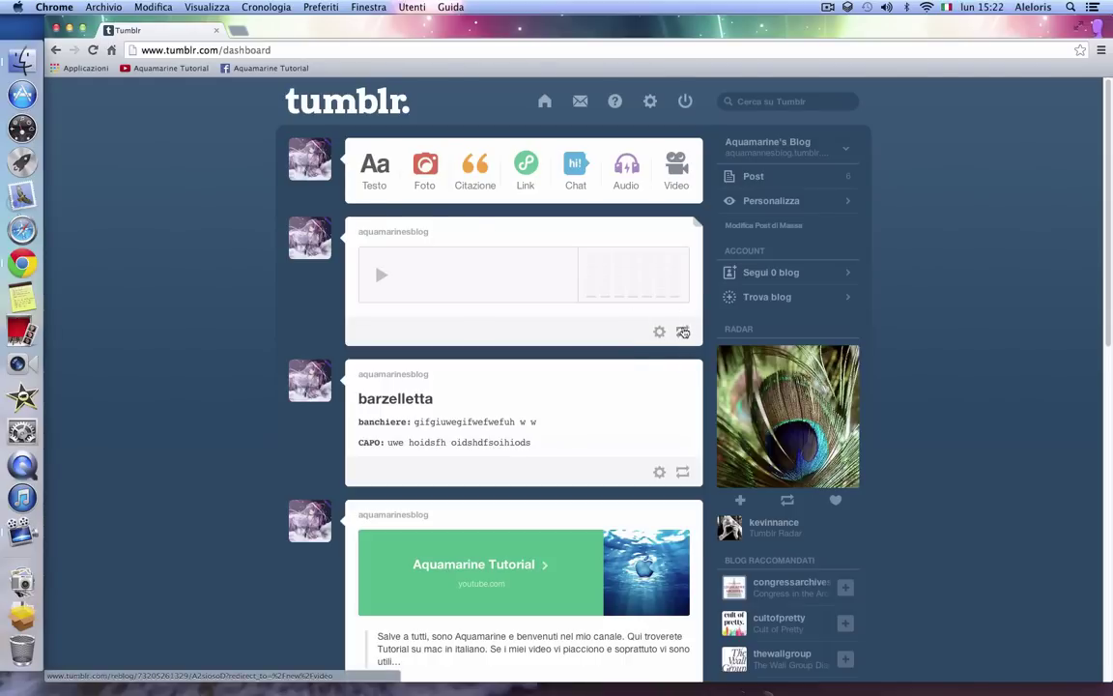
click(682, 333)
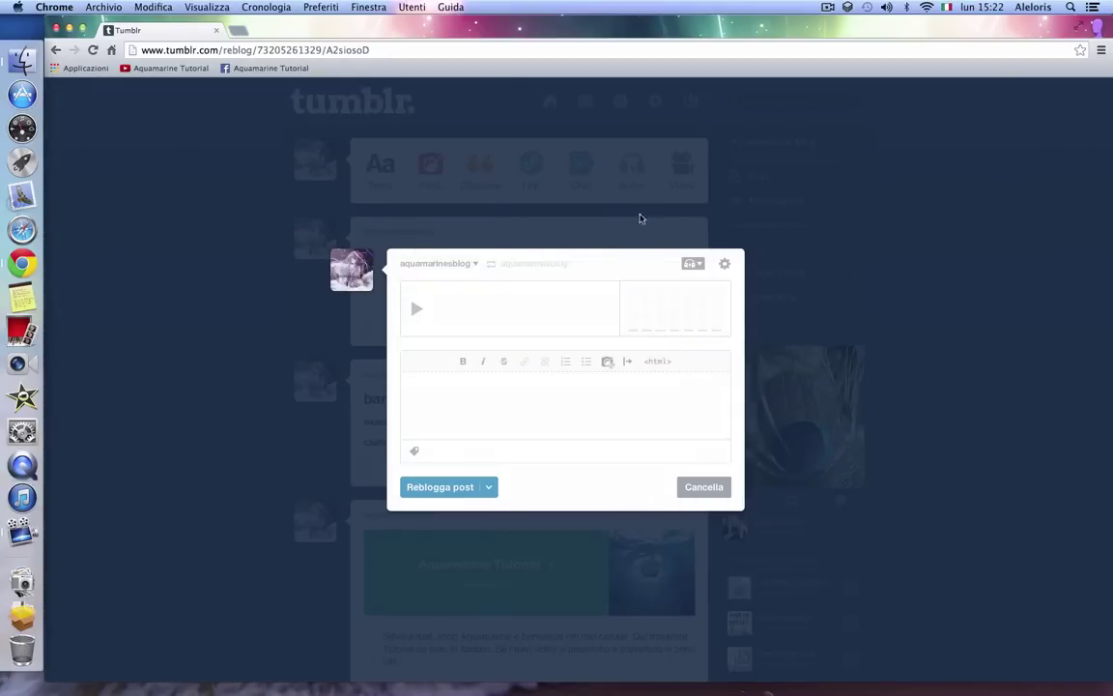
click(686, 486)
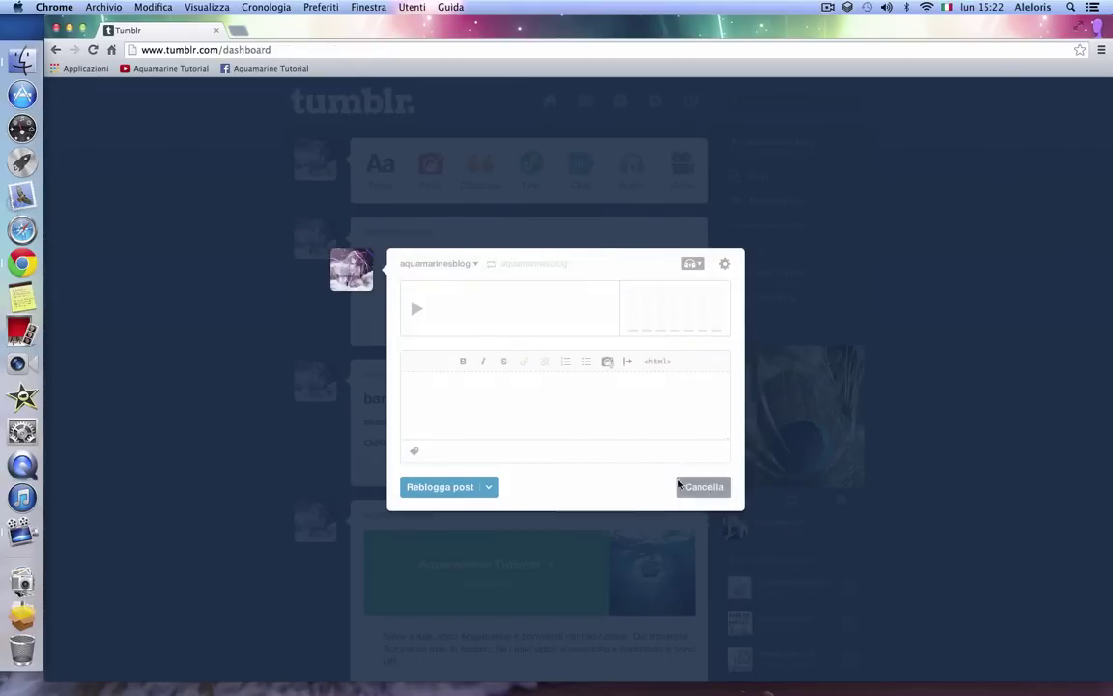
- Reblog the anime photo post, replacing the stray text with the comment 'bella!'
scroll(667, 499, down, 3)
scroll(638, 579, down, 3)
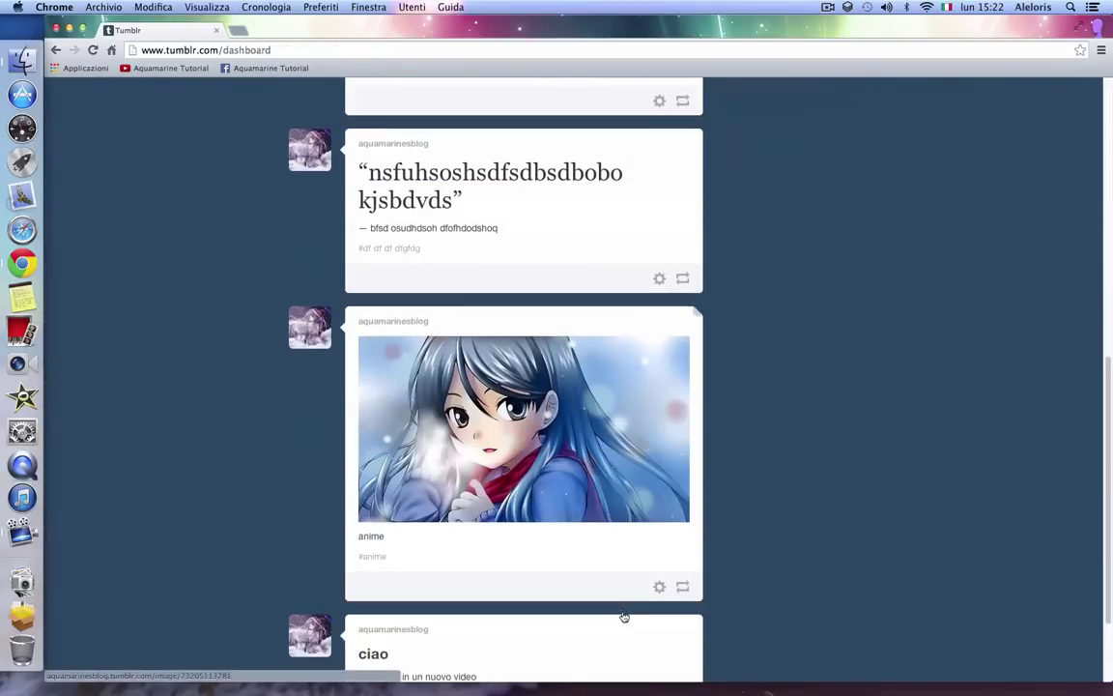
click(682, 587)
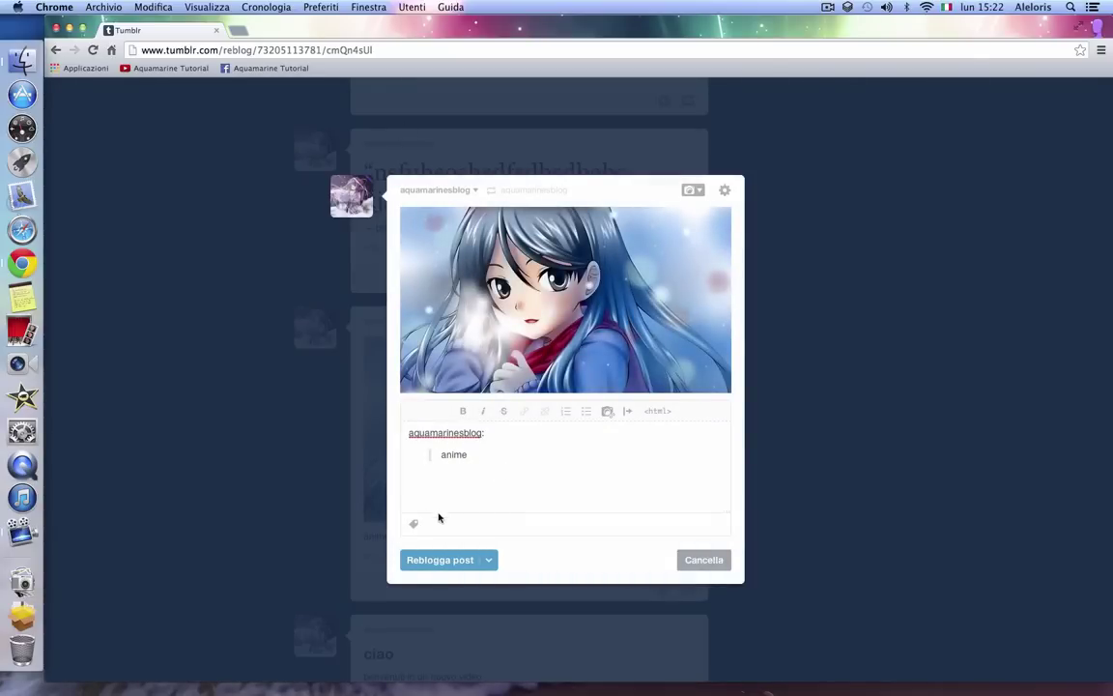
click(701, 193)
click(693, 190)
key(BackSpace)
key(BackSpace)
key(BackSpace)
drag(469, 454, 435, 473)
click(434, 474)
click(454, 560)
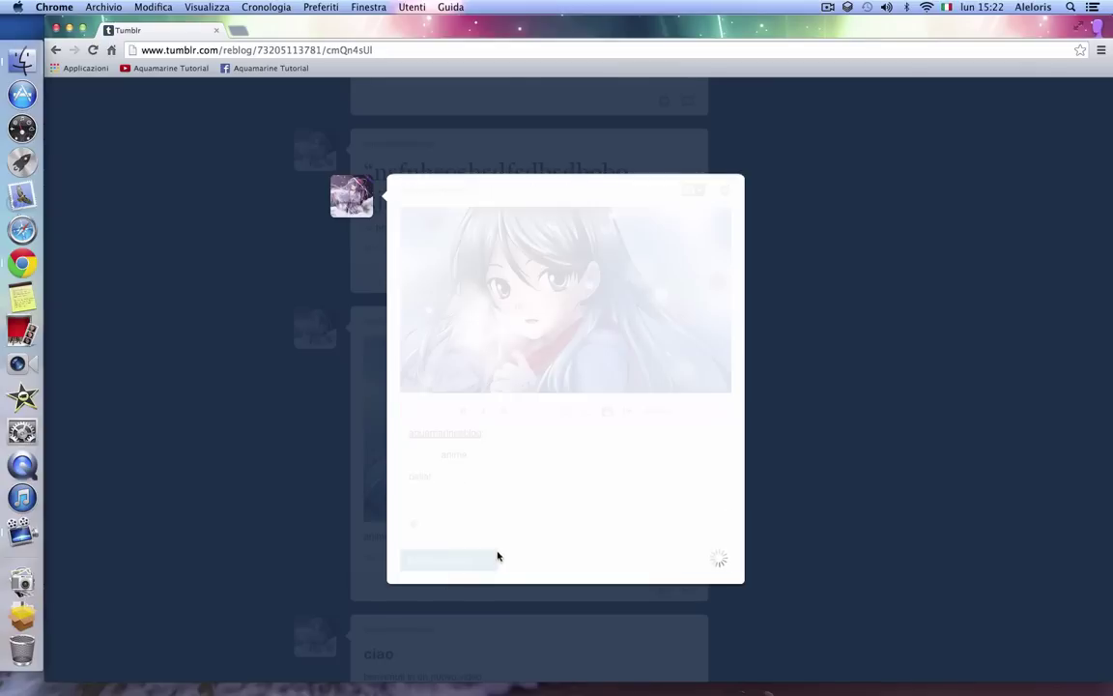
- Scroll through the dashboard feed to review the new posts
scroll(376, 386, up, 15)
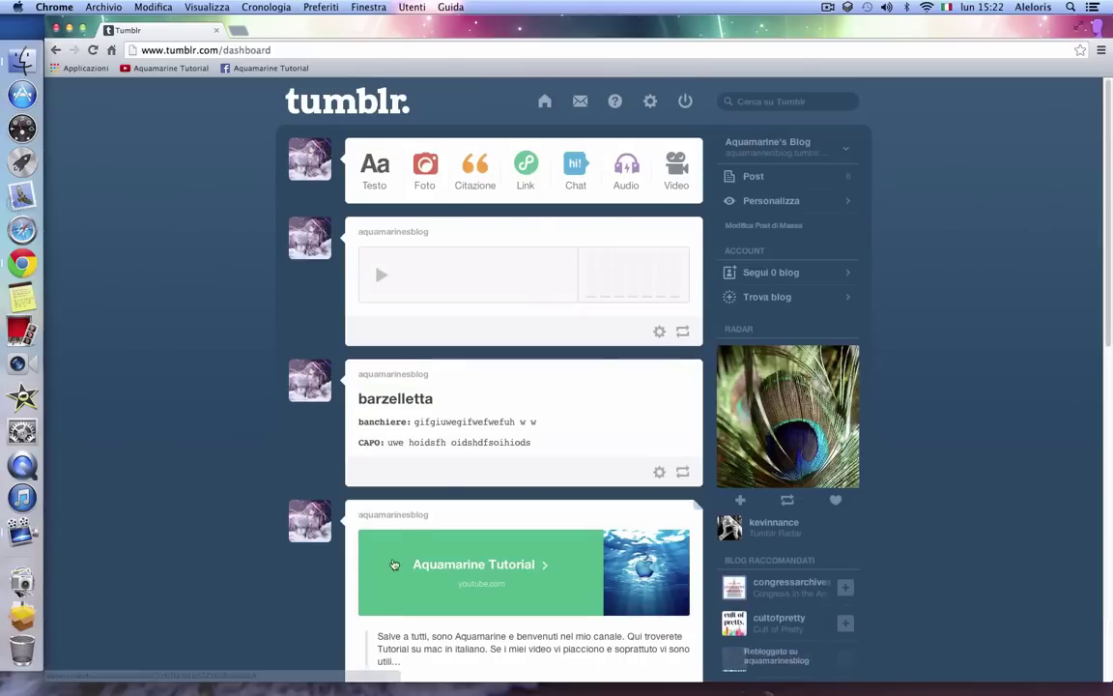
scroll(396, 200, down, 10)
scroll(396, 200, down, 3)
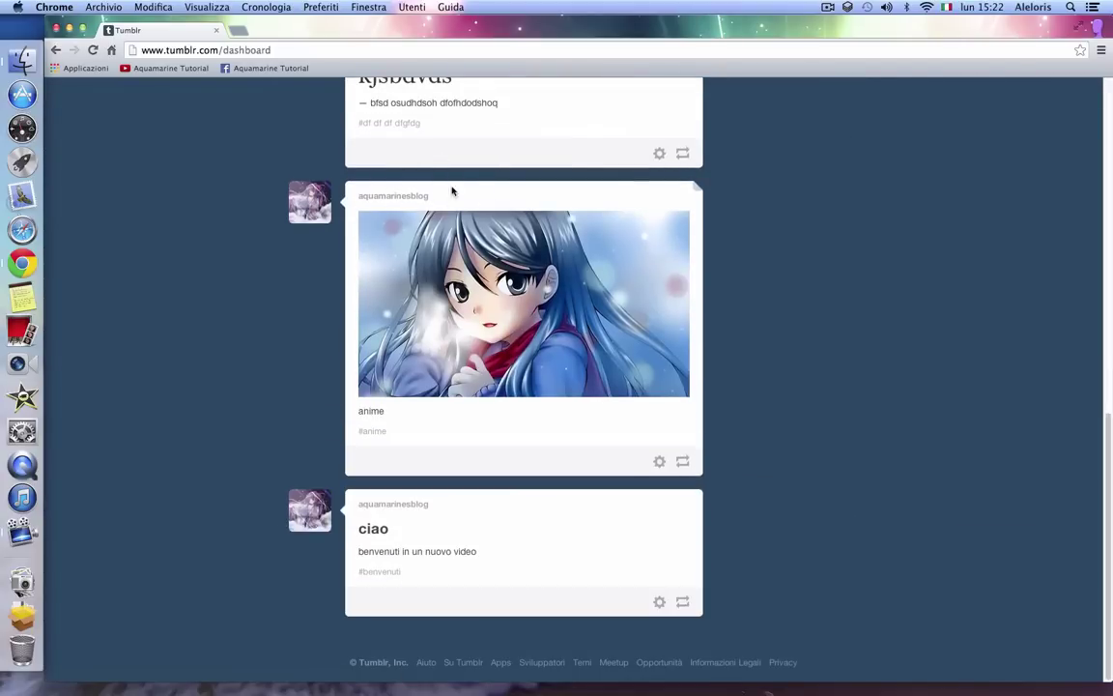
scroll(854, 542, up, 5)
scroll(853, 542, up, 5)
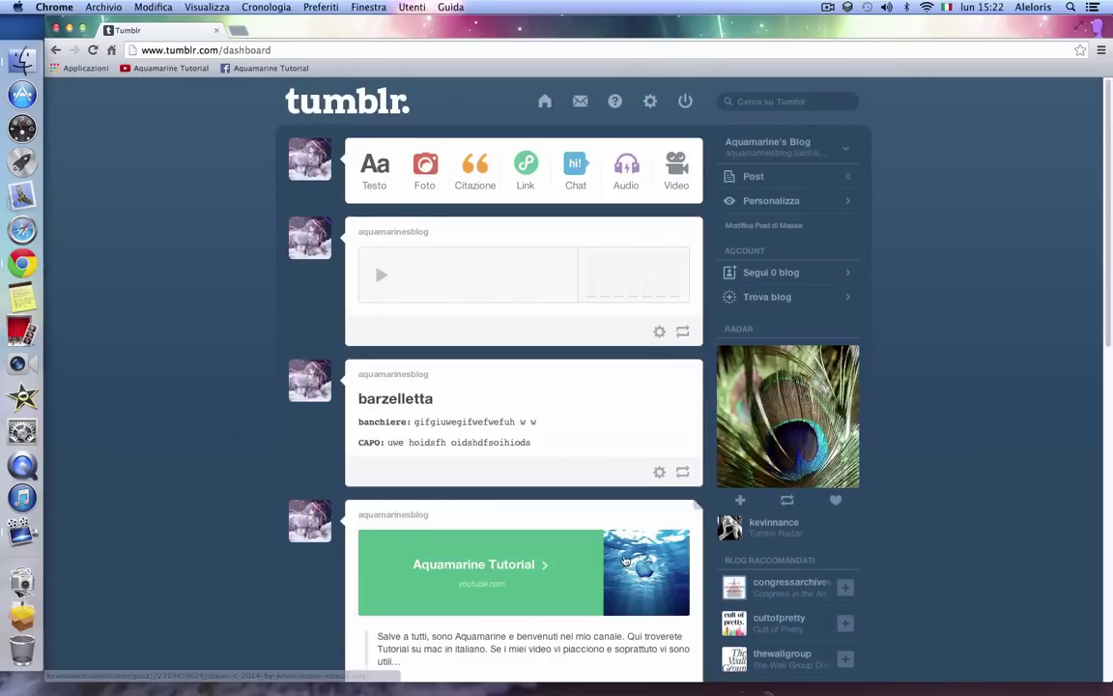
scroll(636, 547, down, 10)
scroll(644, 545, down, 3)
scroll(633, 548, up, 5)
scroll(619, 549, down, 5)
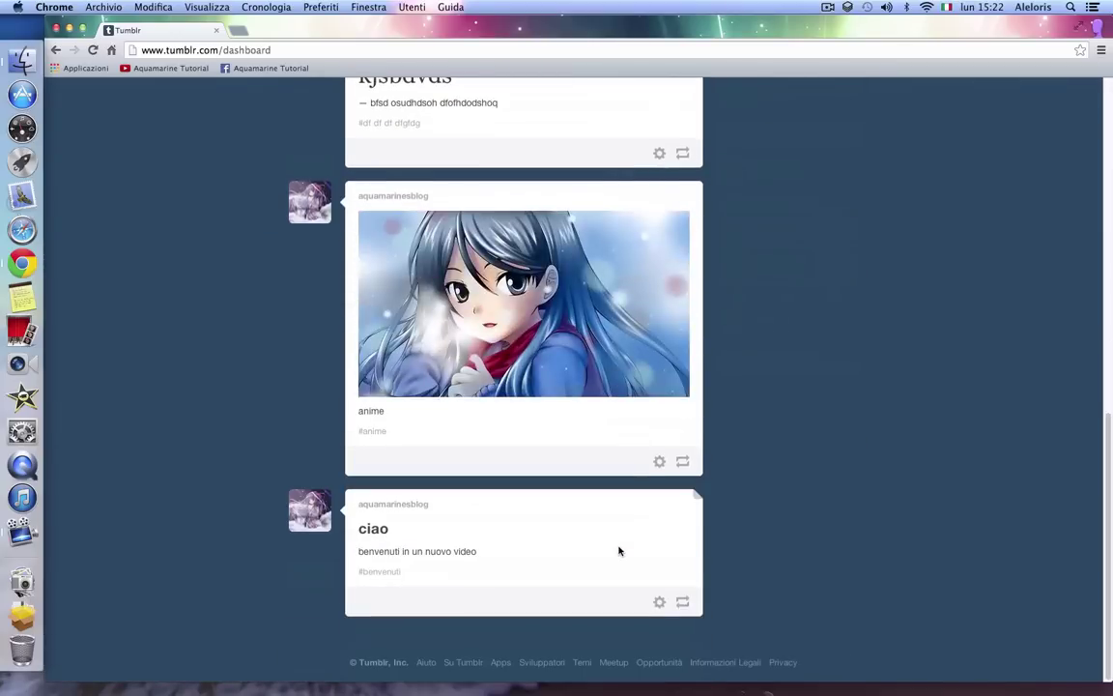
scroll(619, 551, up, 10)
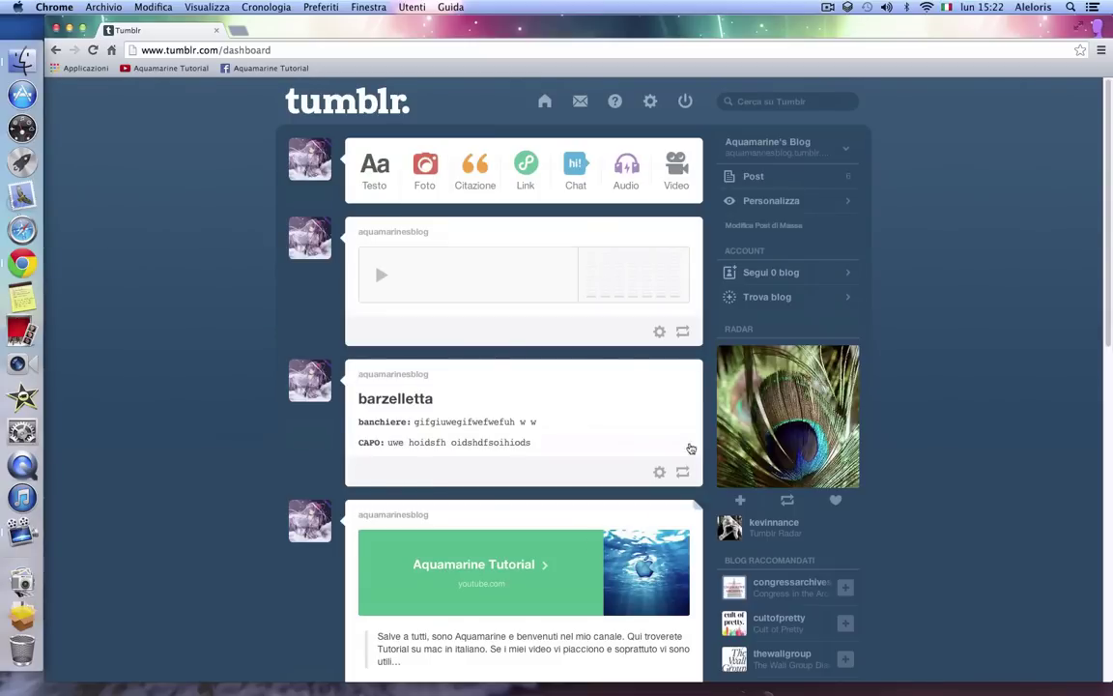
- Open the blog's Posts page and reload it with Cmd+R to show the 'bella!' reblog
click(758, 178)
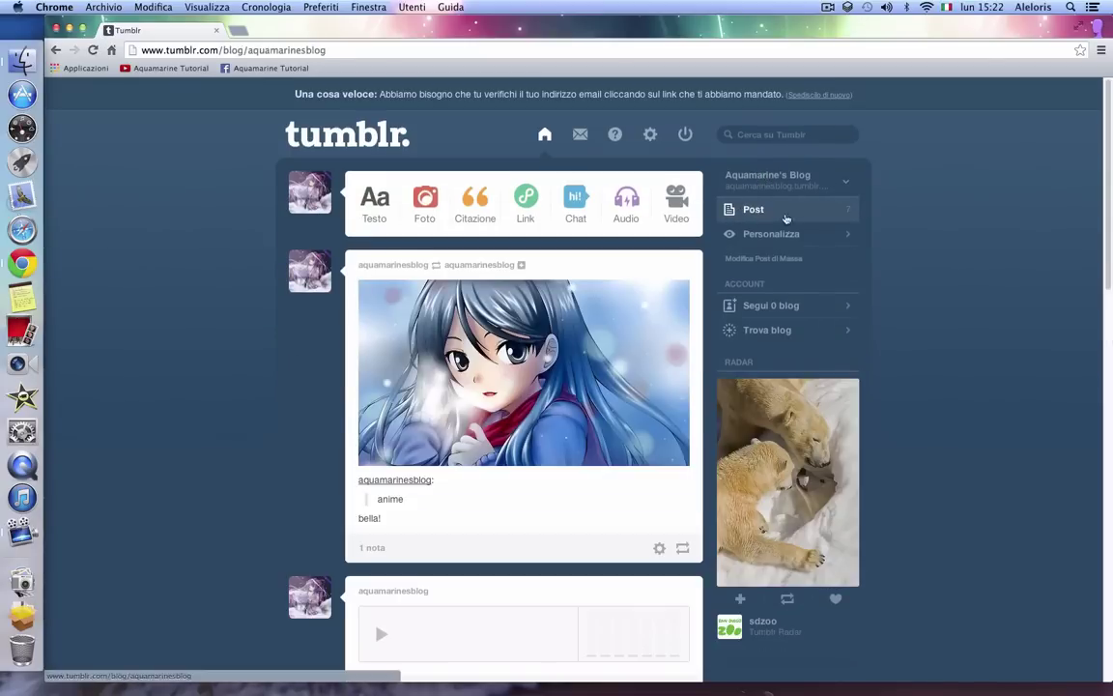
scroll(509, 561, down, 10)
scroll(471, 574, down, 3)
scroll(525, 568, up, 15)
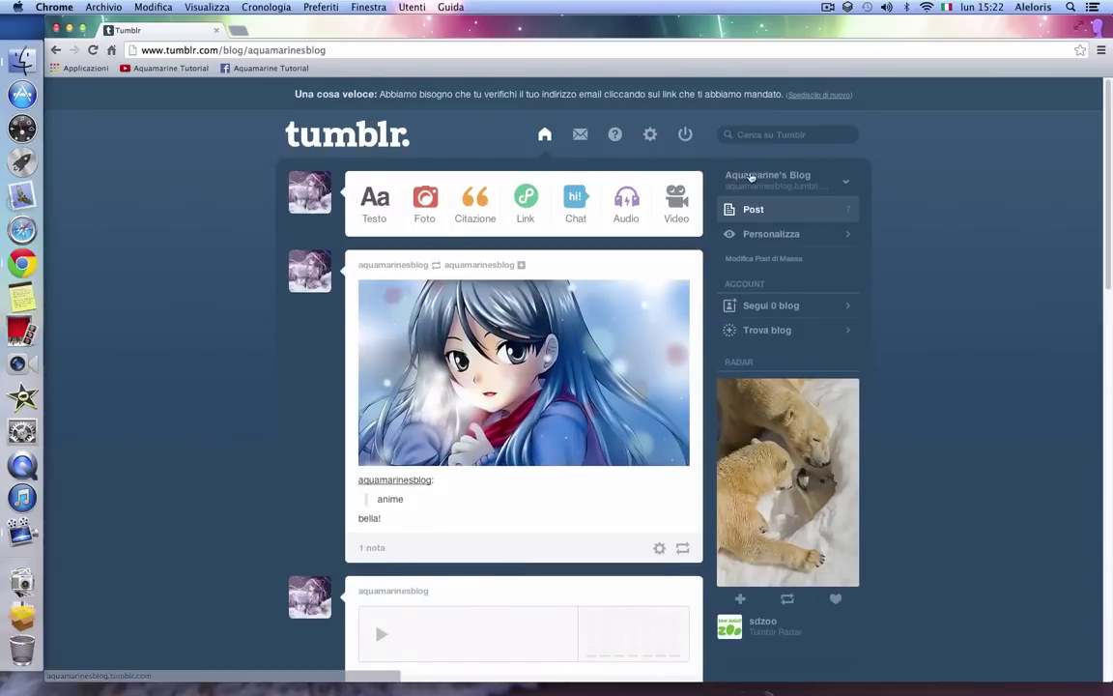
scroll(130, 556, down, 6)
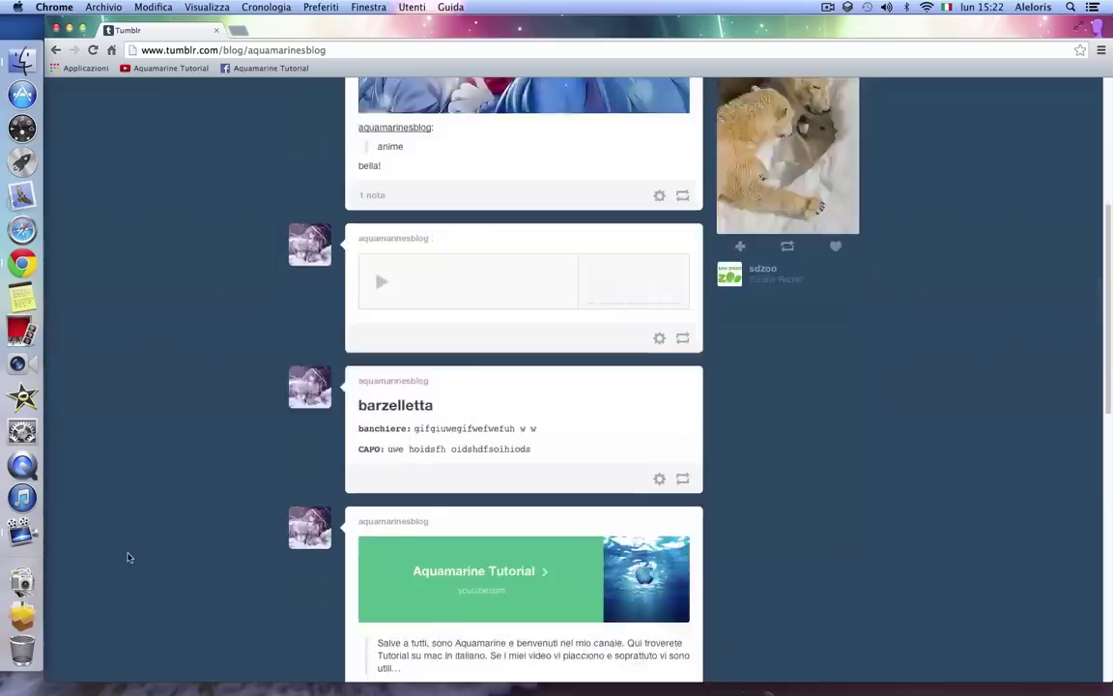
scroll(74, 517, down, 5)
scroll(165, 447, down, 4)
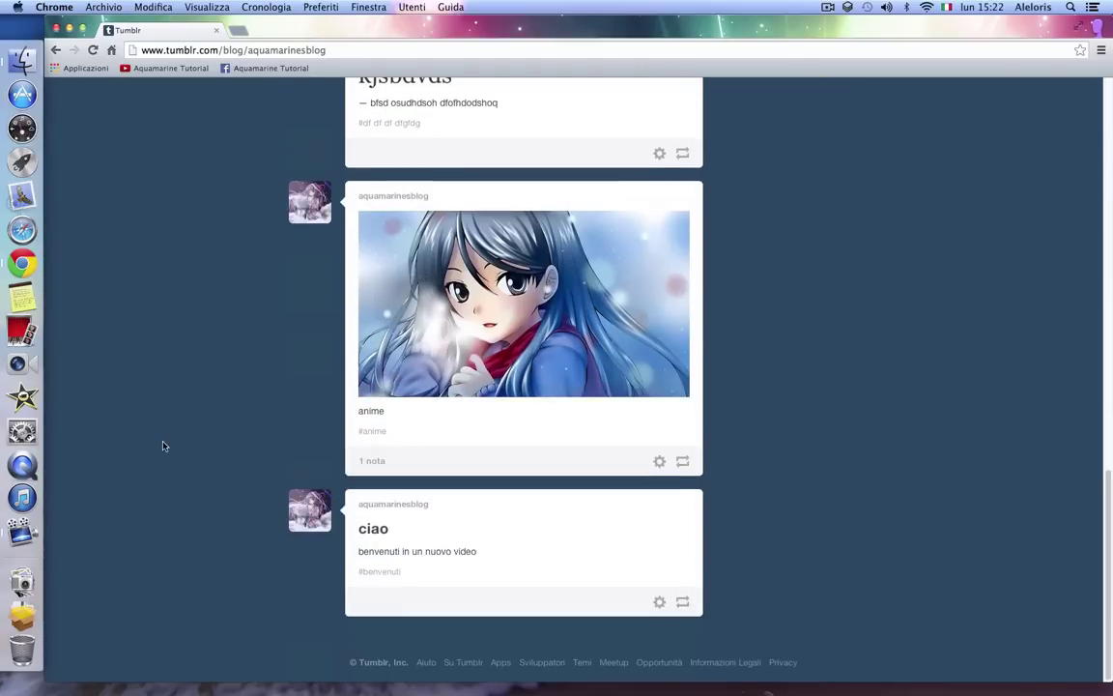
key(super+r)
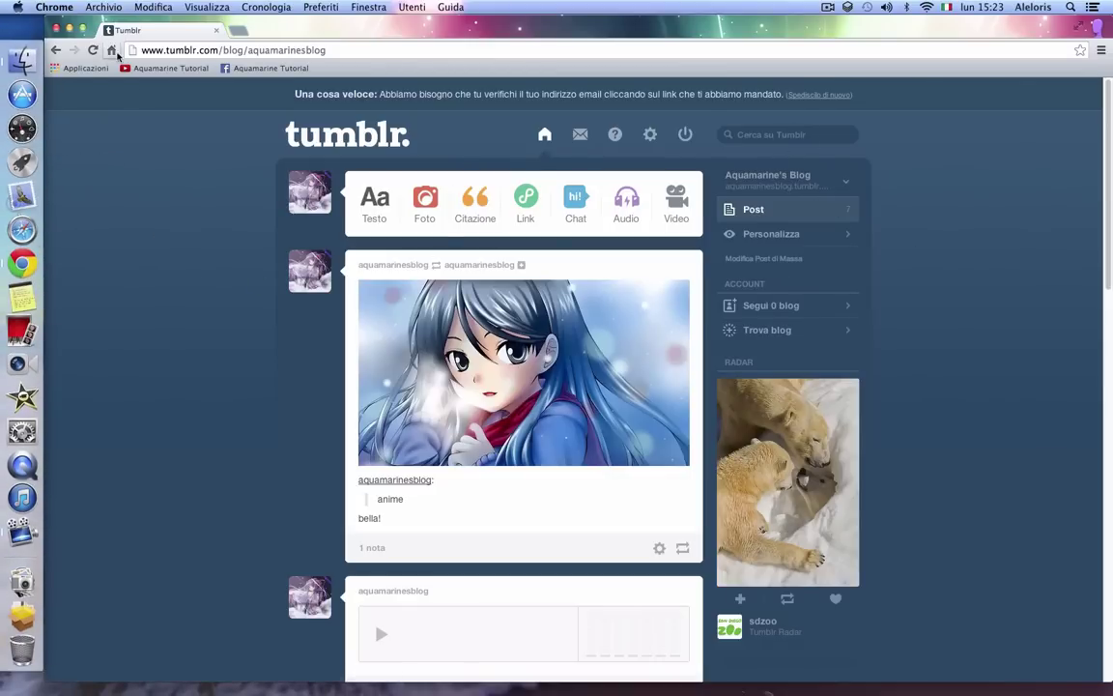
- Minimise the Chrome window to the Dock to reveal the beach desktop
click(69, 26)
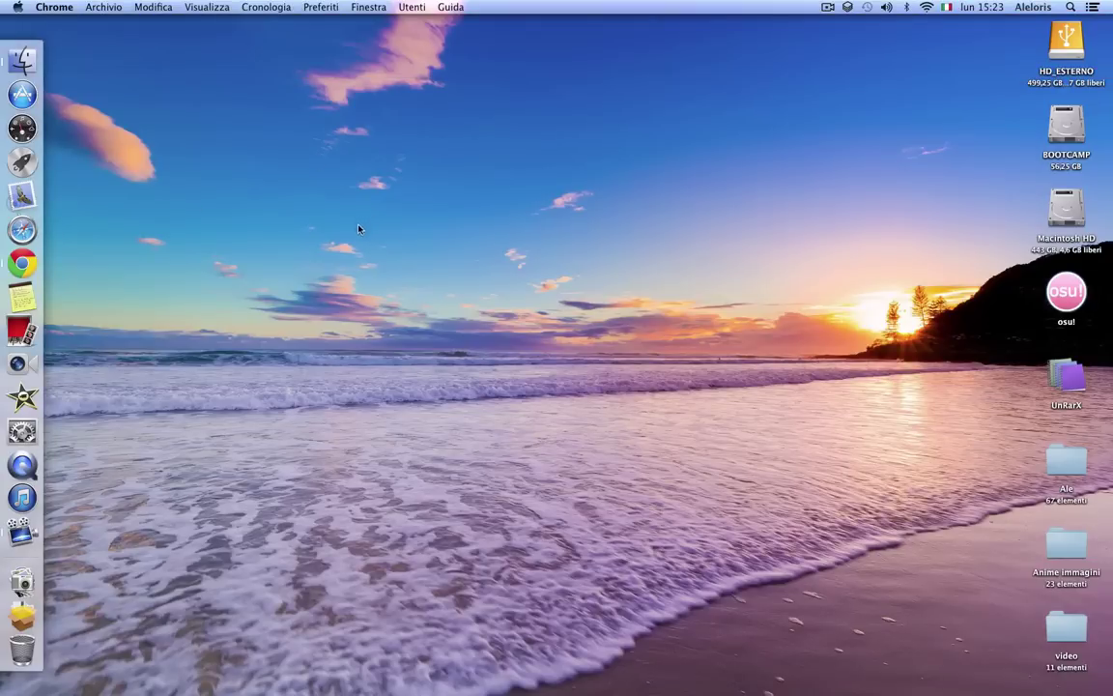